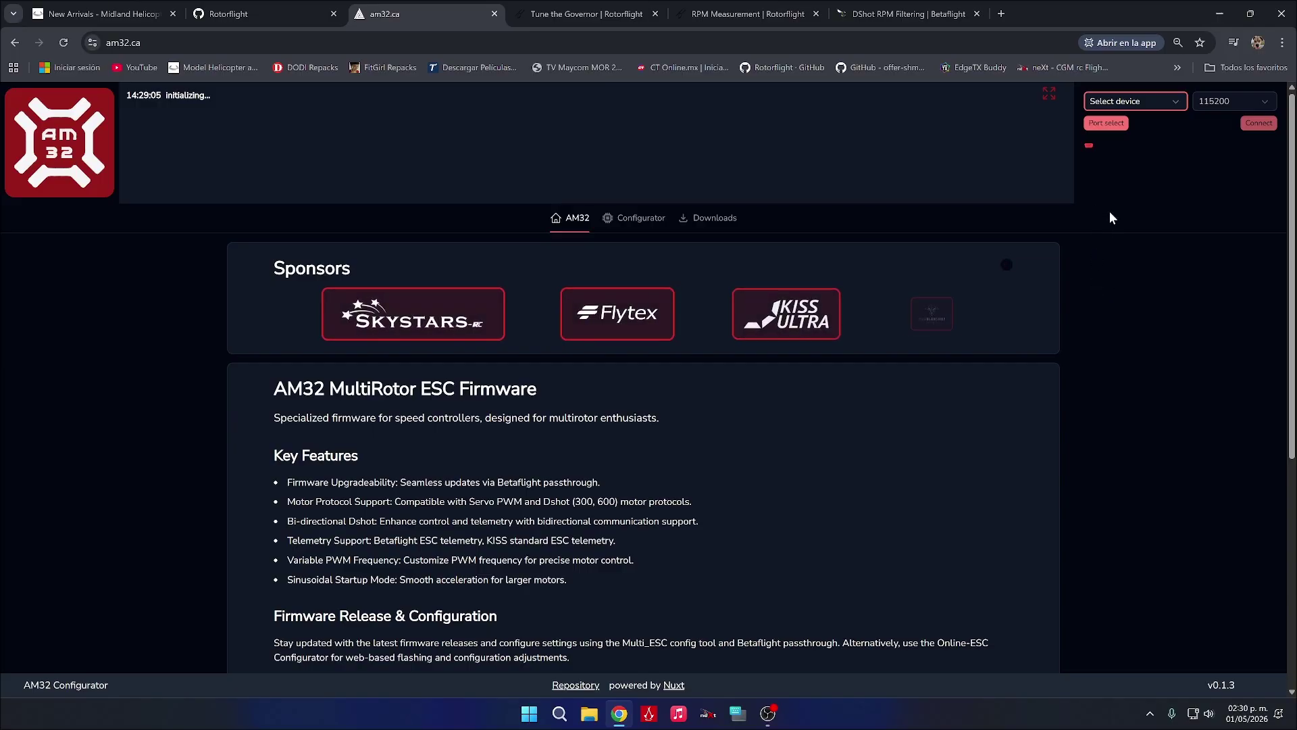
# Authorize the site to use the Rotorflight STM32F7x2 (COM13) serial port
pyautogui.click(1106, 122)
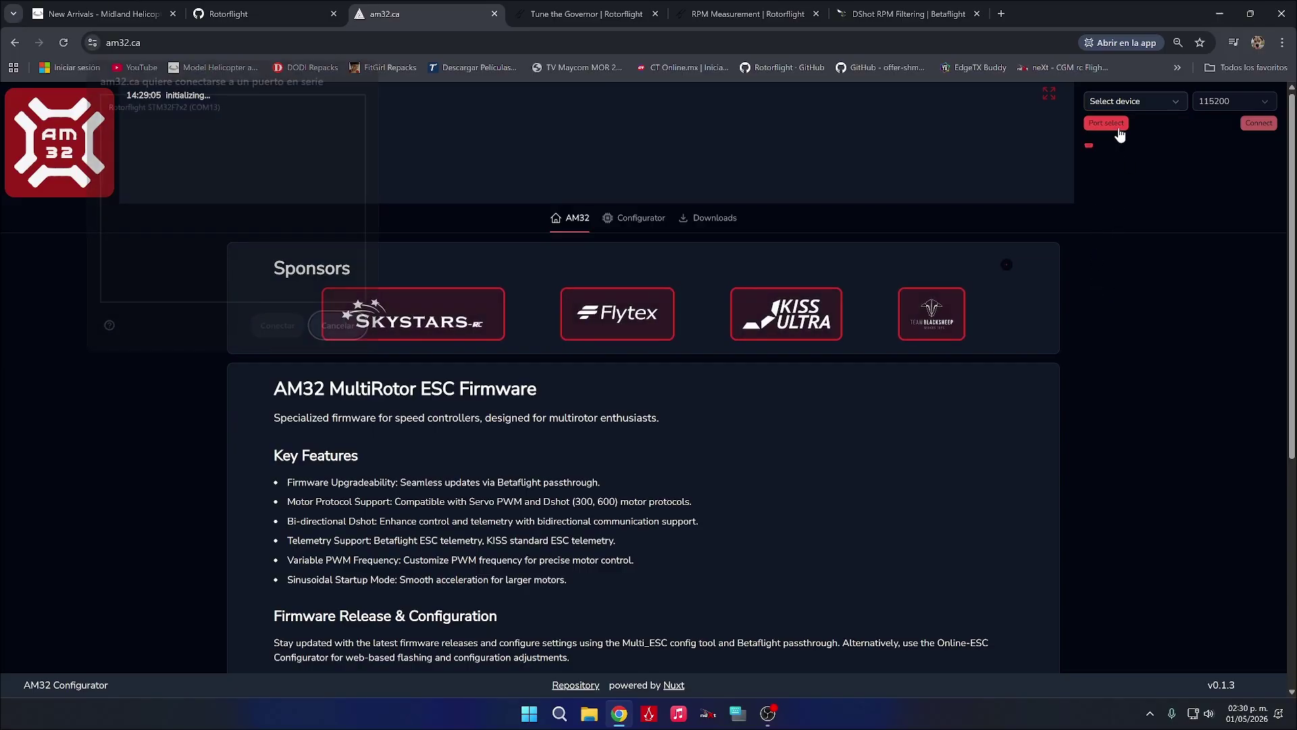
pyautogui.click(189, 104)
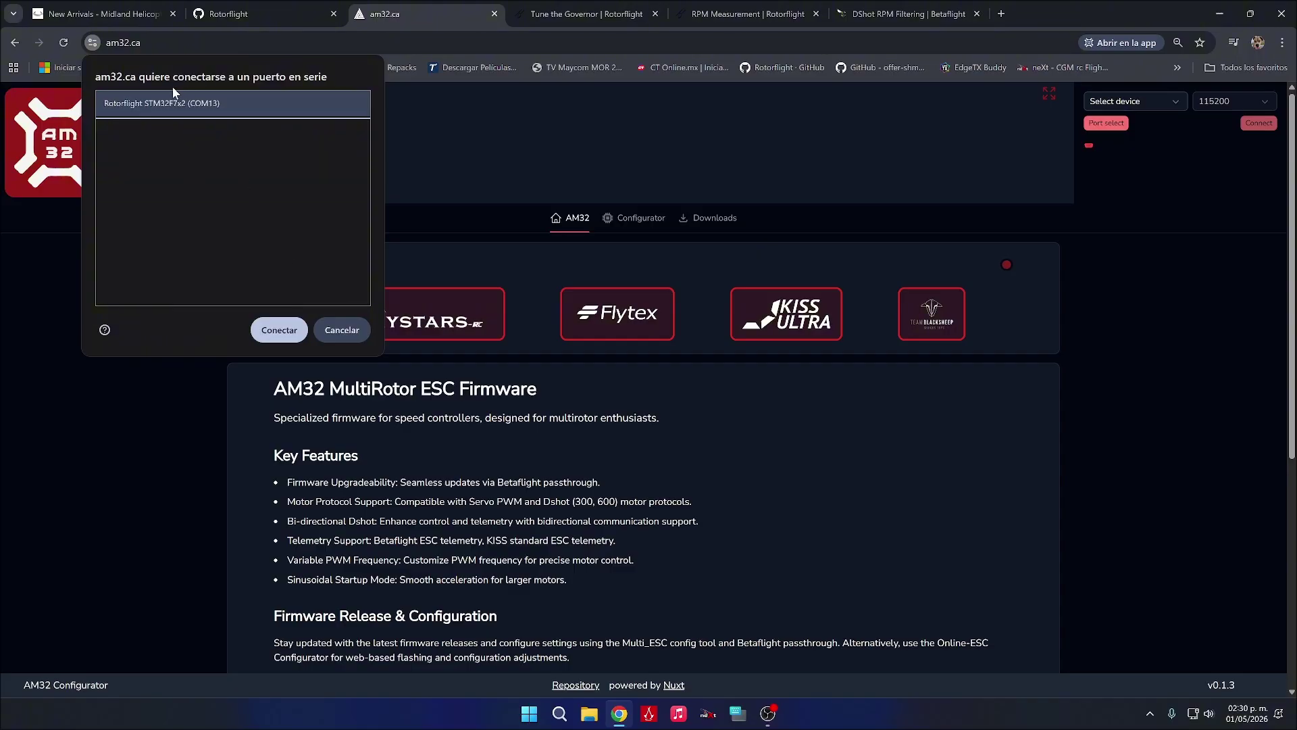
pyautogui.click(283, 334)
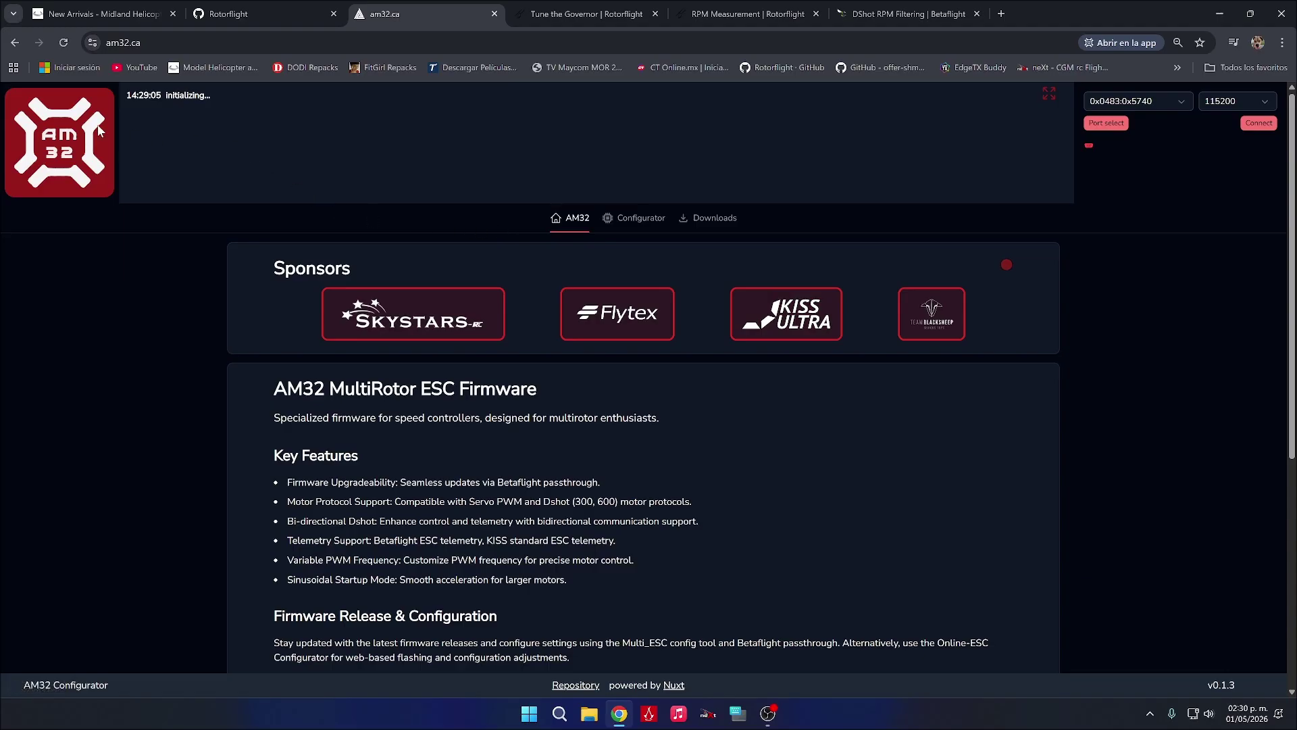
# Connect the configurator to device 0x0483:0x5740 at 115200 baud and read the ESC settings
pyautogui.click(569, 218)
pyautogui.scroll(-5, 513, 408)
pyautogui.scroll(5, 513, 408)
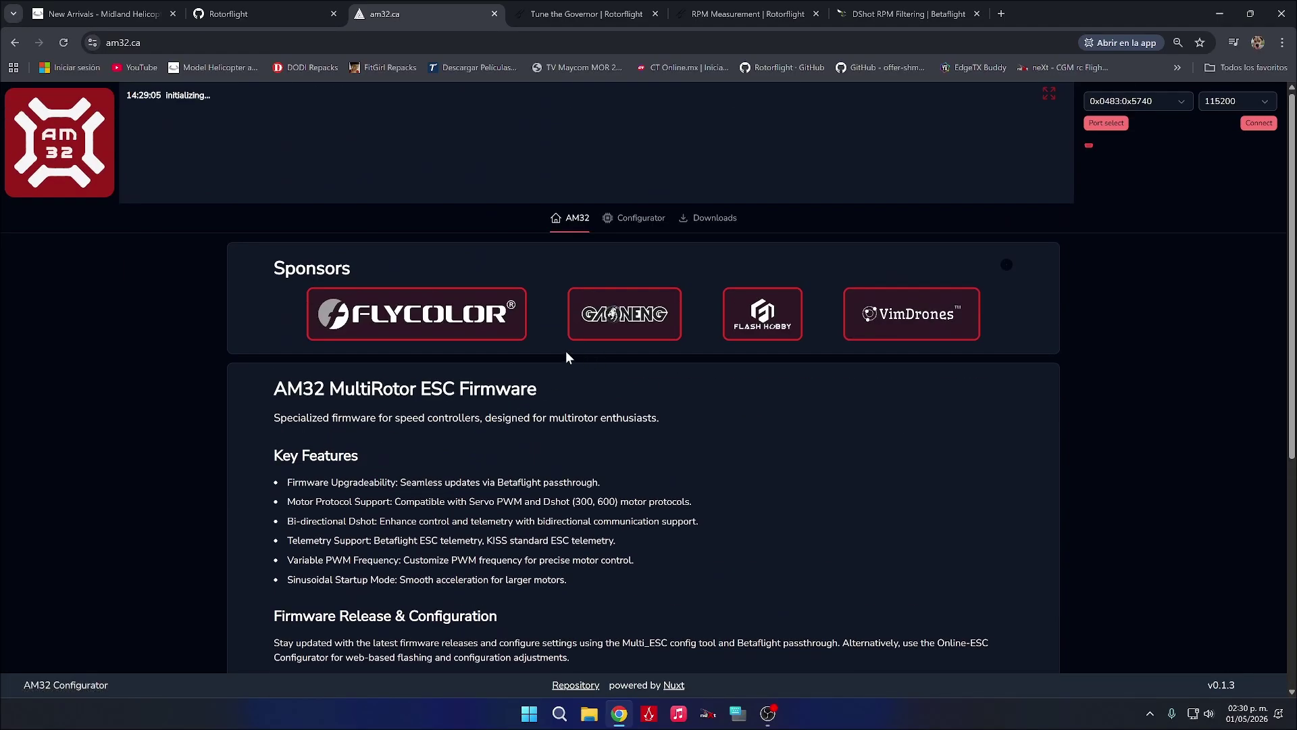
pyautogui.click(639, 219)
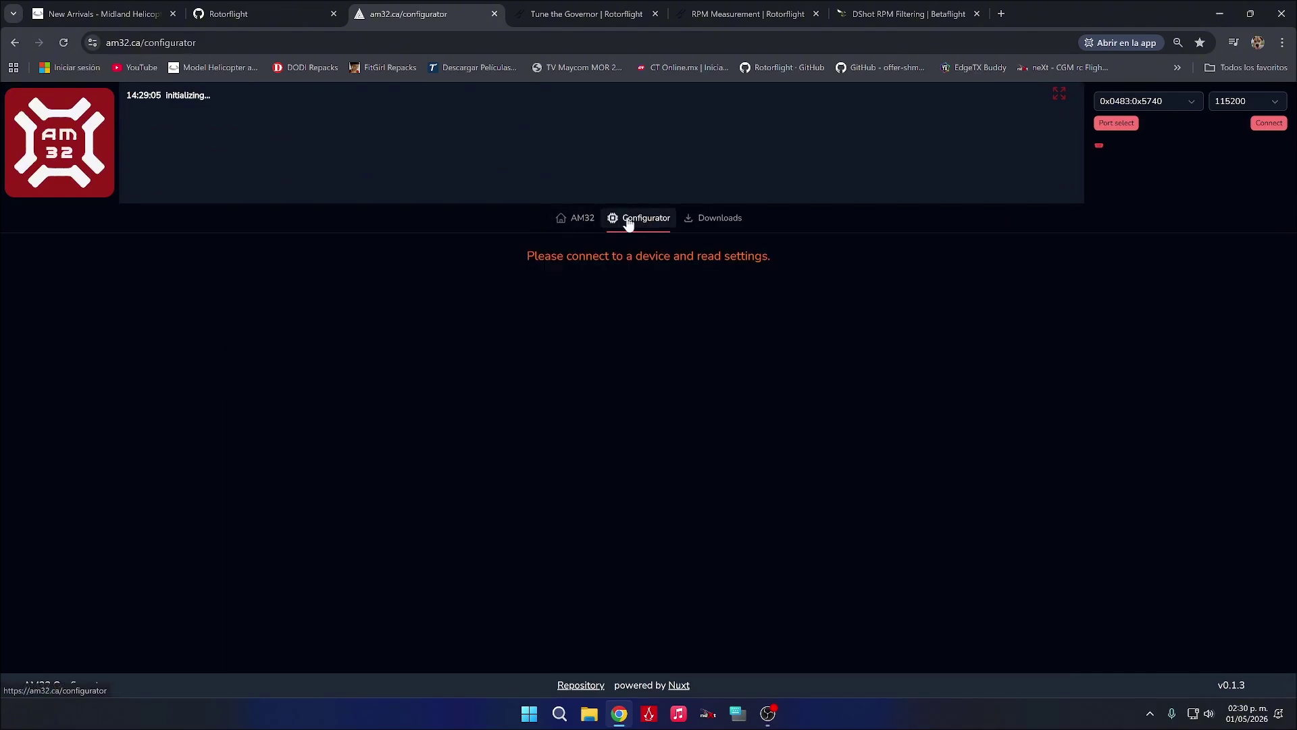
pyautogui.click(1165, 99)
pyautogui.click(1165, 99)
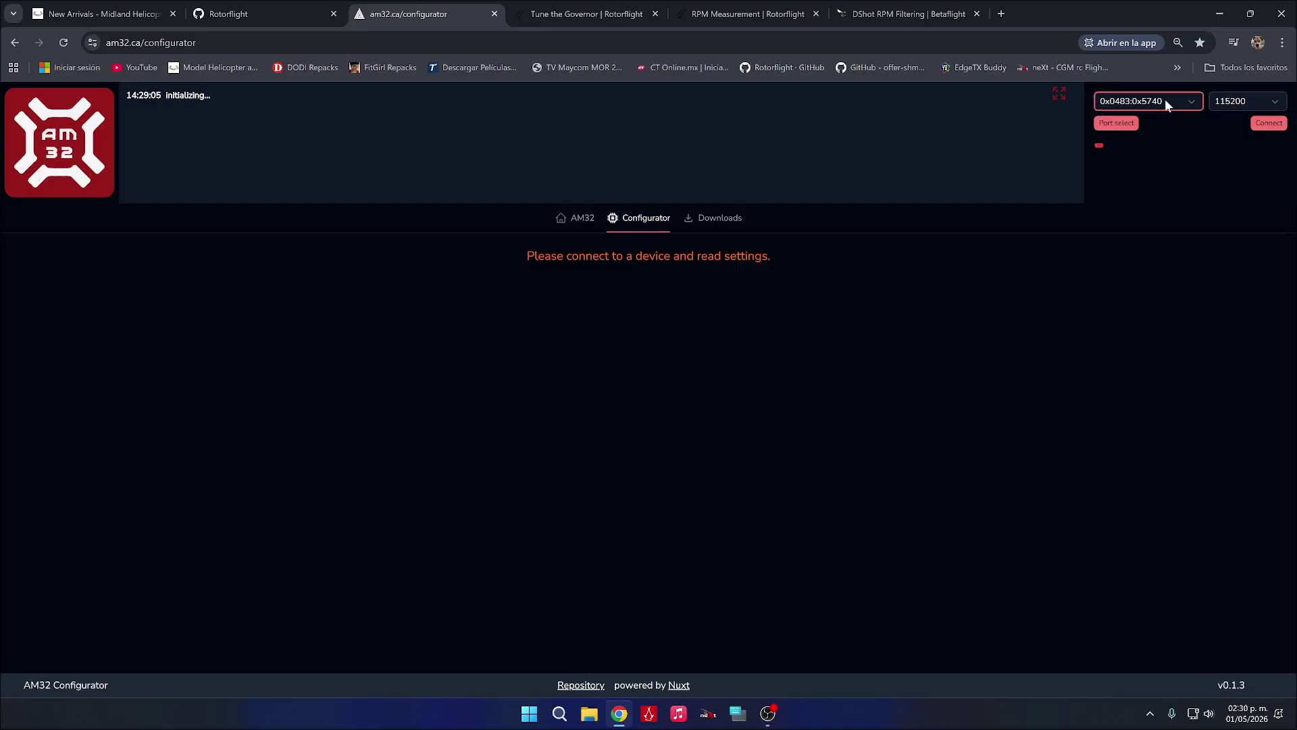
pyautogui.click(1261, 129)
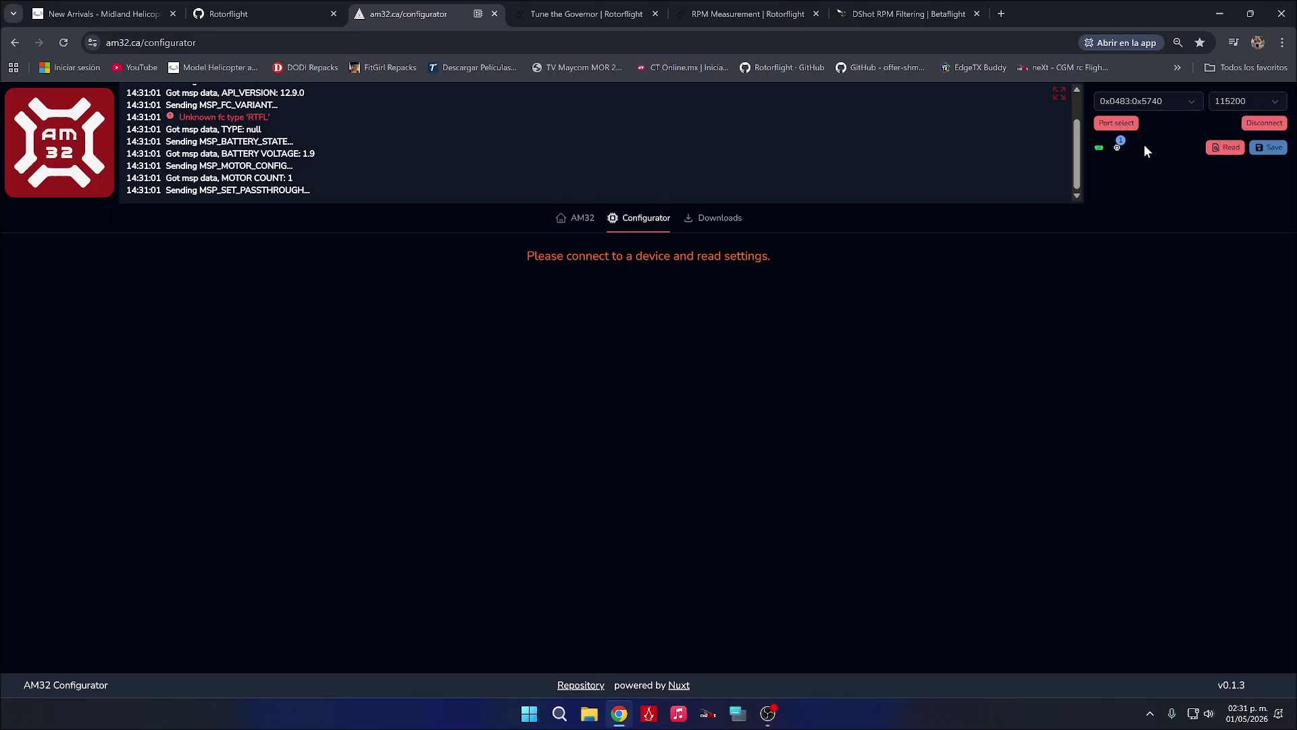
pyautogui.click(1221, 154)
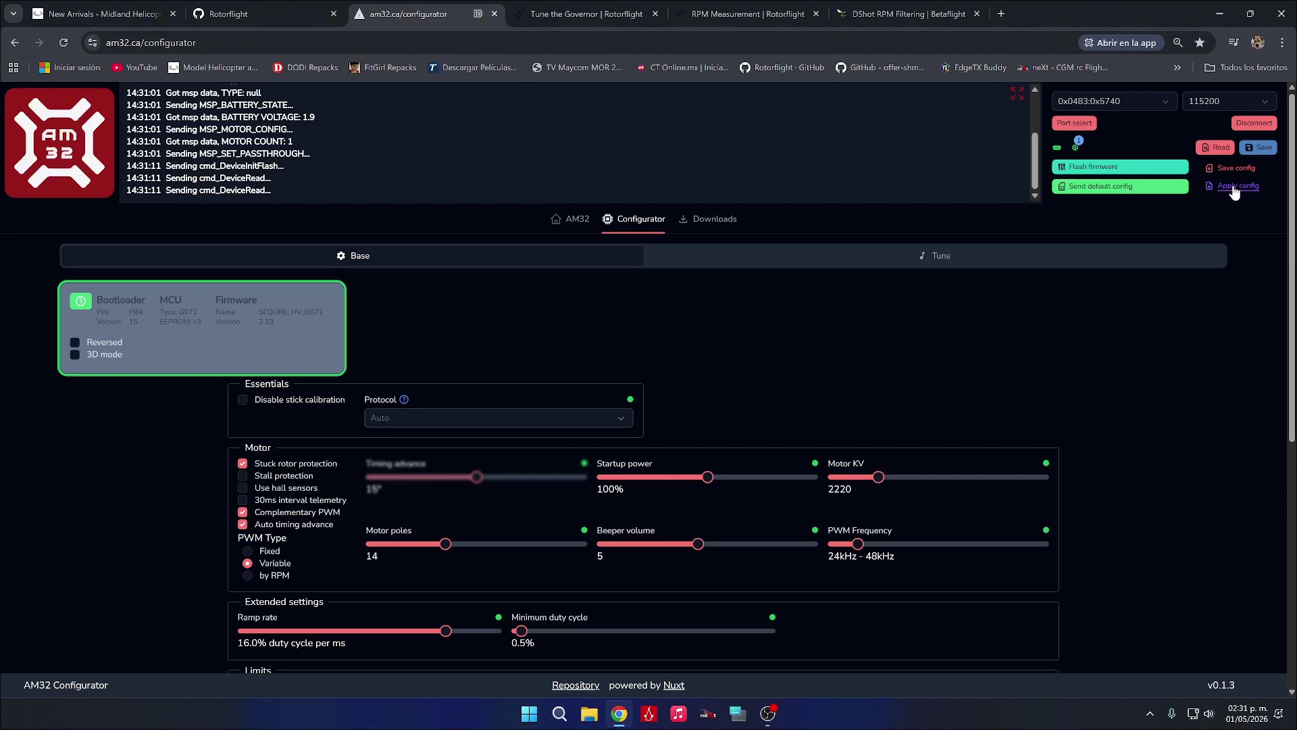
# Examine the firmware flashing options and available releases for the ESC, keeping v2.20 selected, and close them without flashing
pyautogui.click(1094, 169)
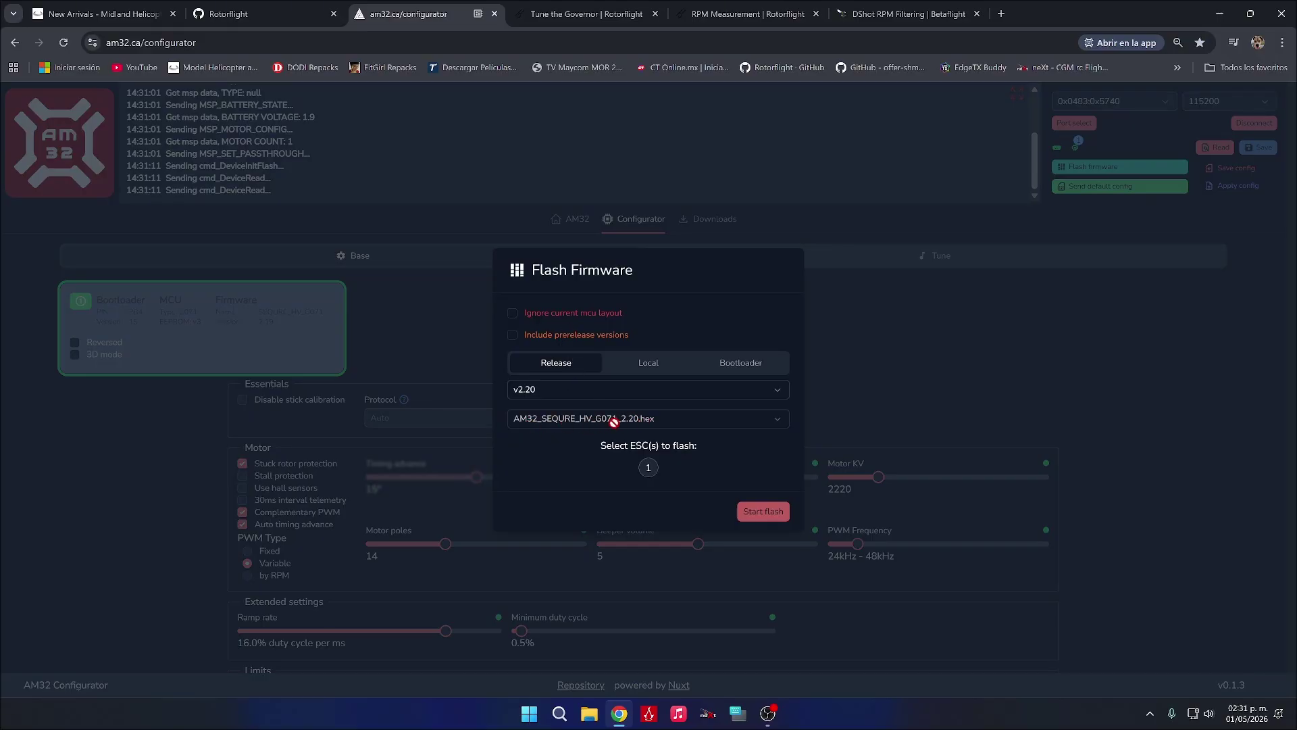
pyautogui.click(651, 391)
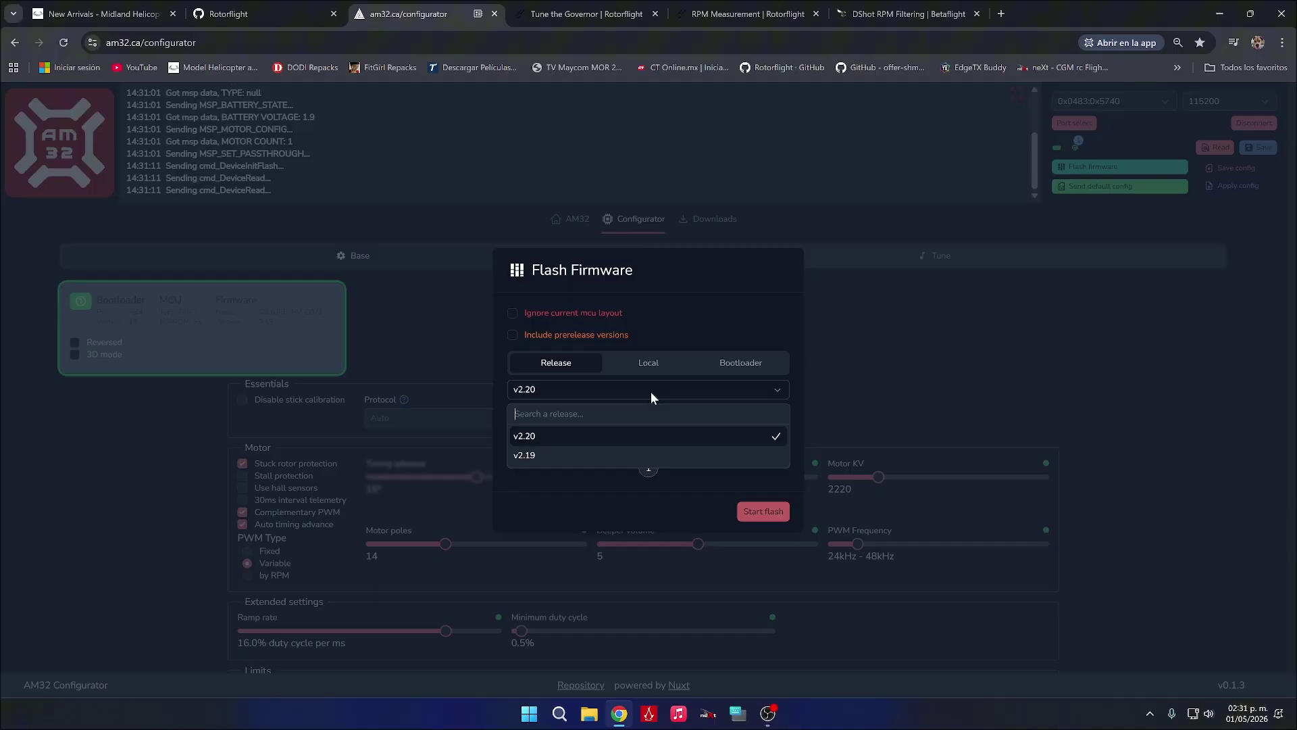
pyautogui.click(570, 434)
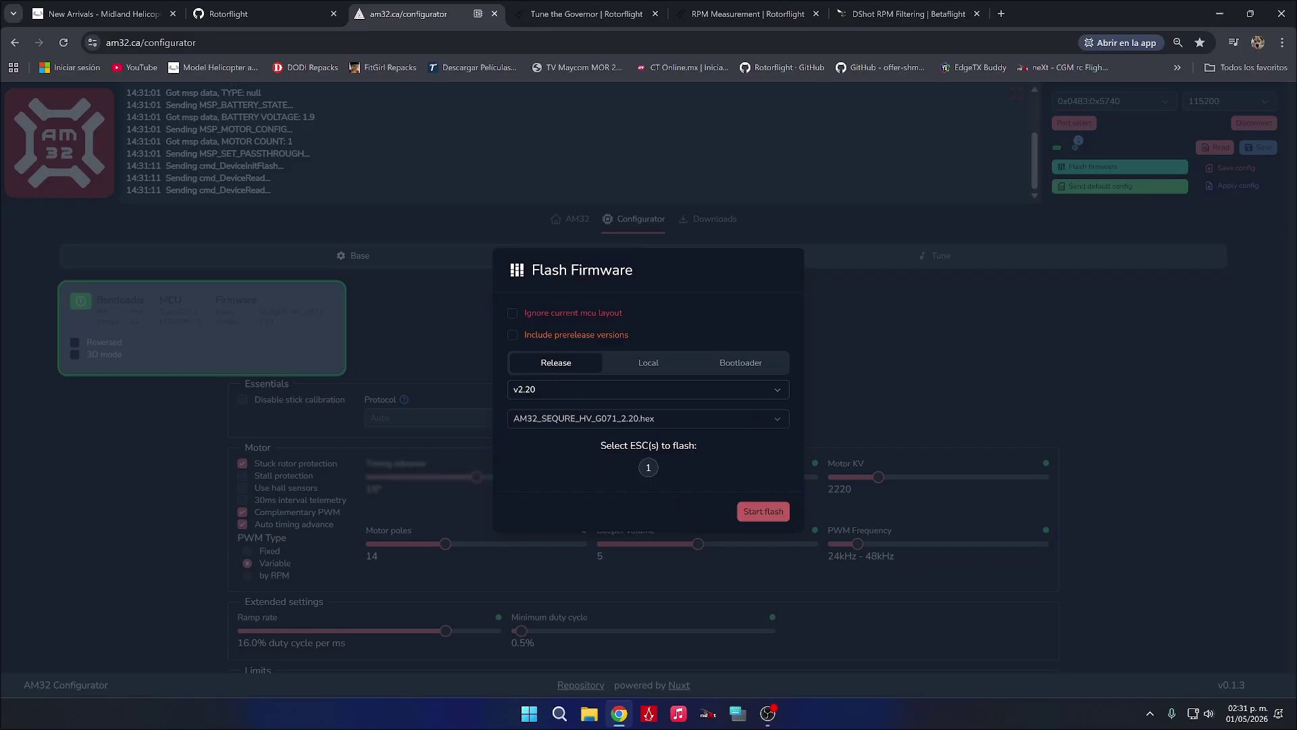
pyautogui.click(988, 358)
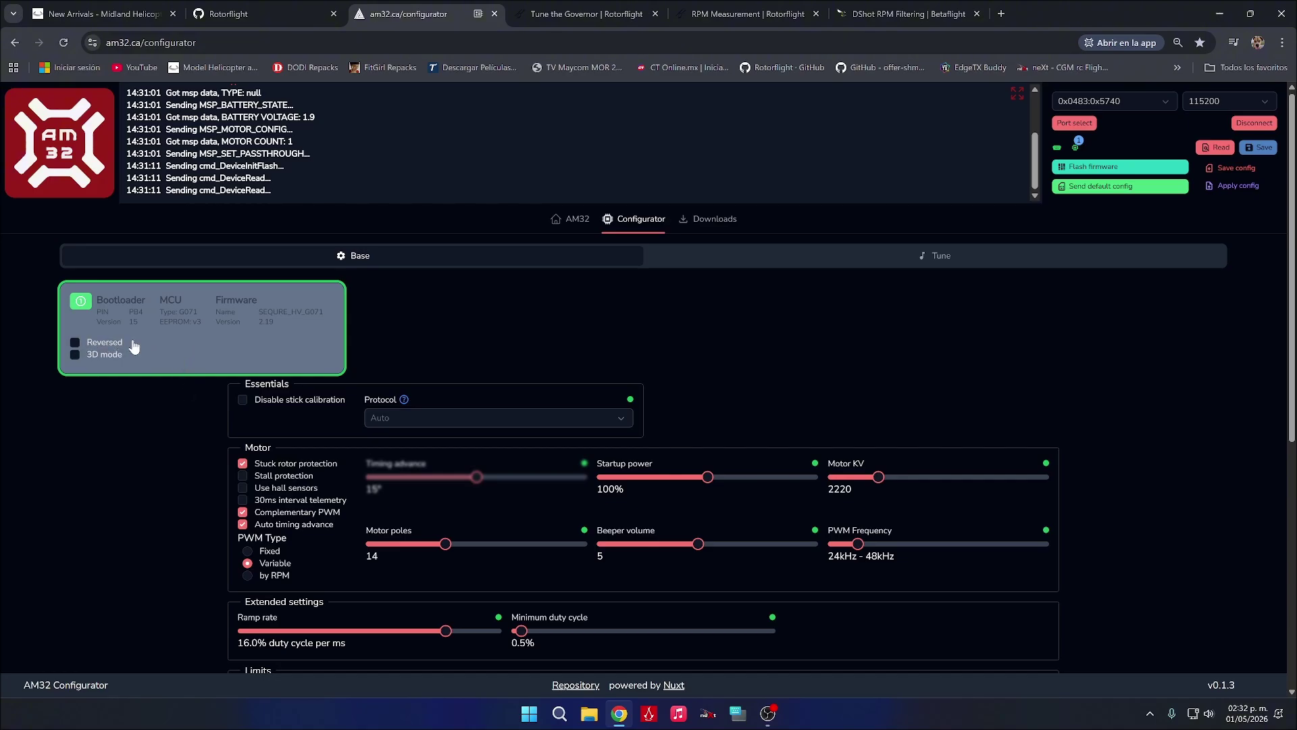
# Try DShot as the ESC's input protocol and set it back to Auto
pyautogui.click(602, 419)
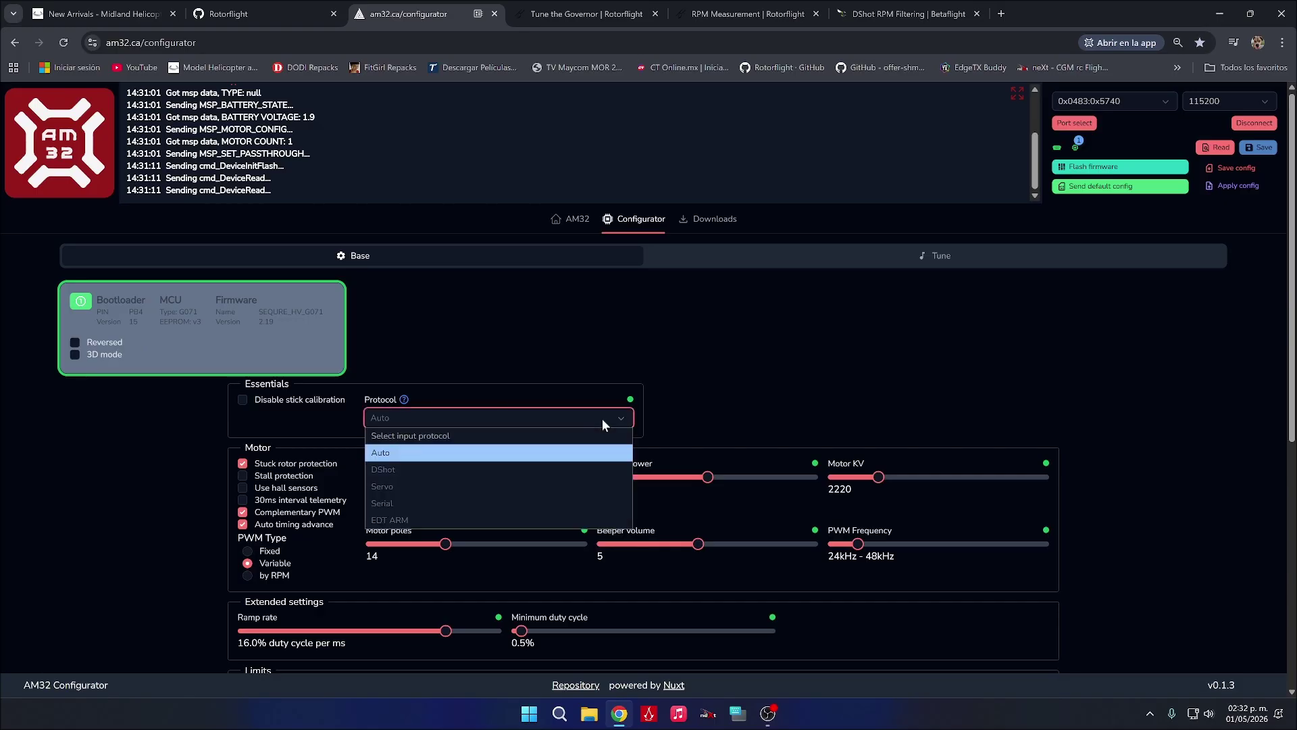
pyautogui.click(602, 419)
pyautogui.click(393, 417)
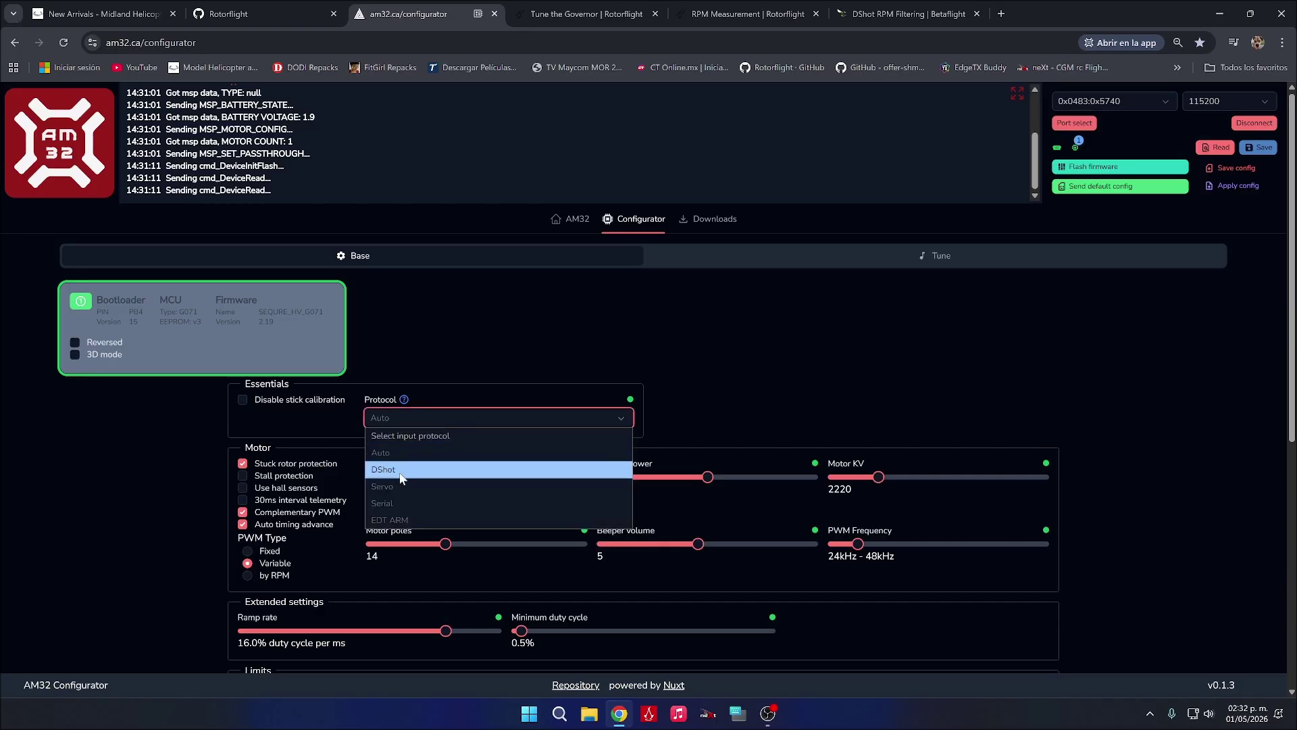
pyautogui.click(400, 470)
pyautogui.click(436, 423)
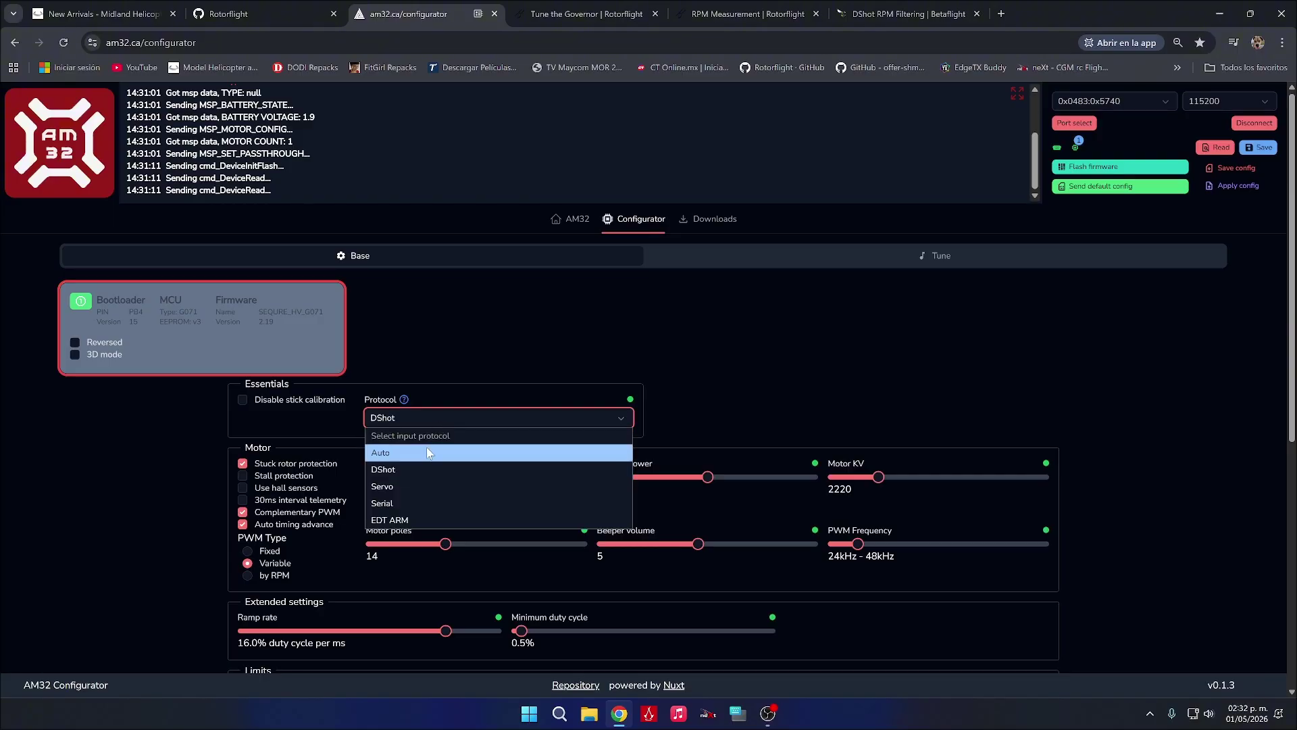
pyautogui.click(427, 449)
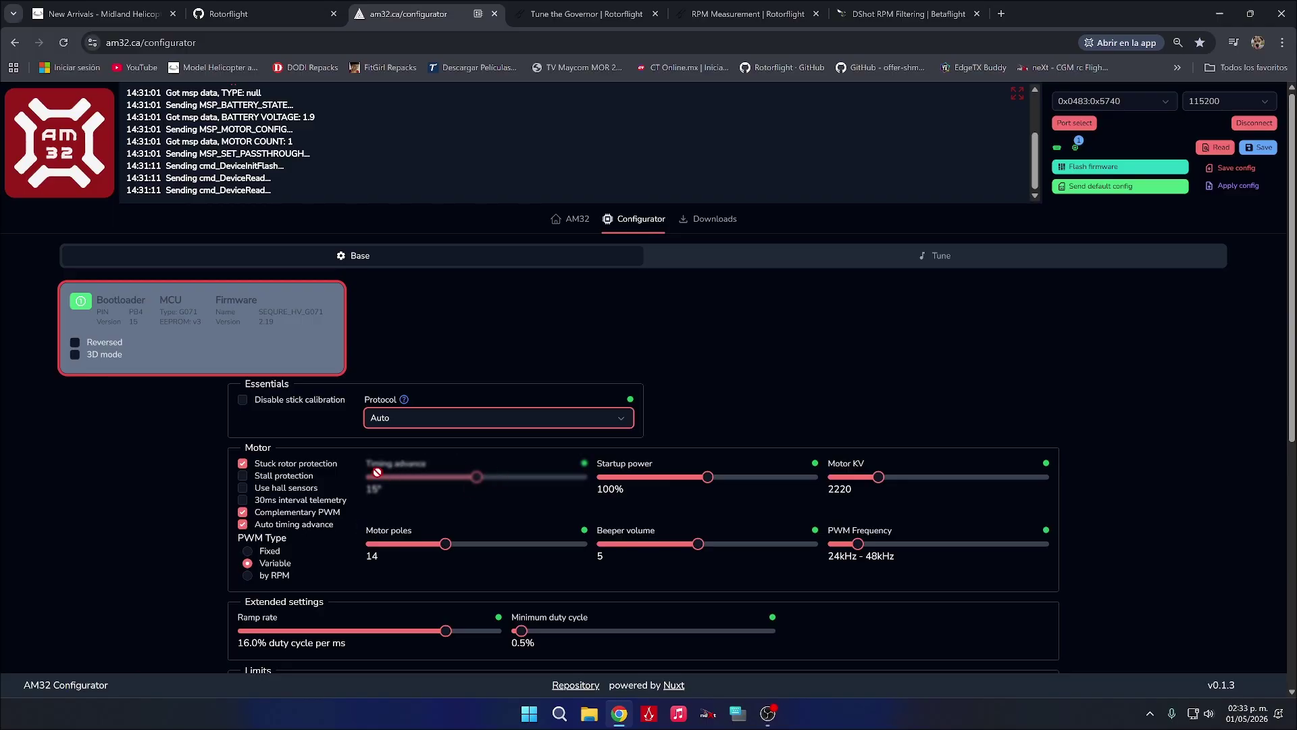
# Try a manual timing advance with auto timing advance disabled, restoring 15° and re-enabling auto timing advance
pyautogui.click(304, 524)
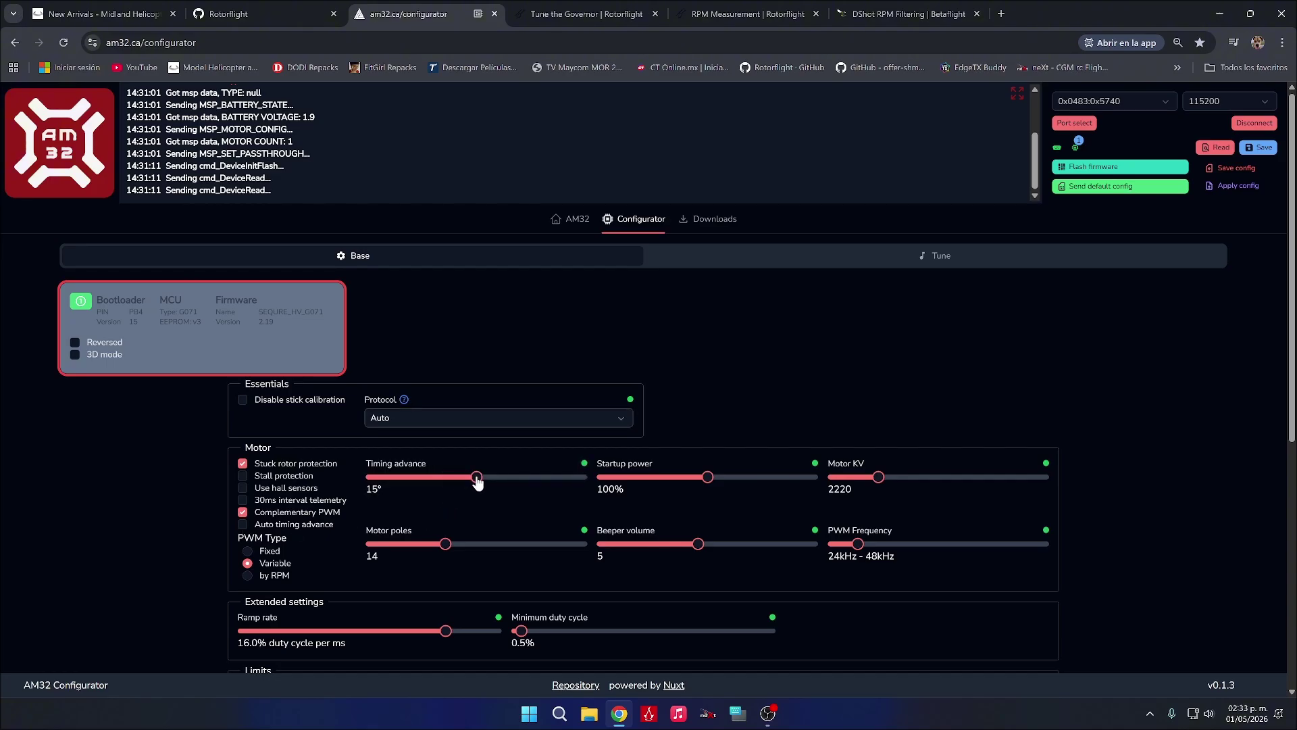
pyautogui.moveTo(477, 480); pyautogui.dragTo(437, 478)
pyautogui.moveTo(437, 479); pyautogui.dragTo(476, 479)
pyautogui.click(242, 524)
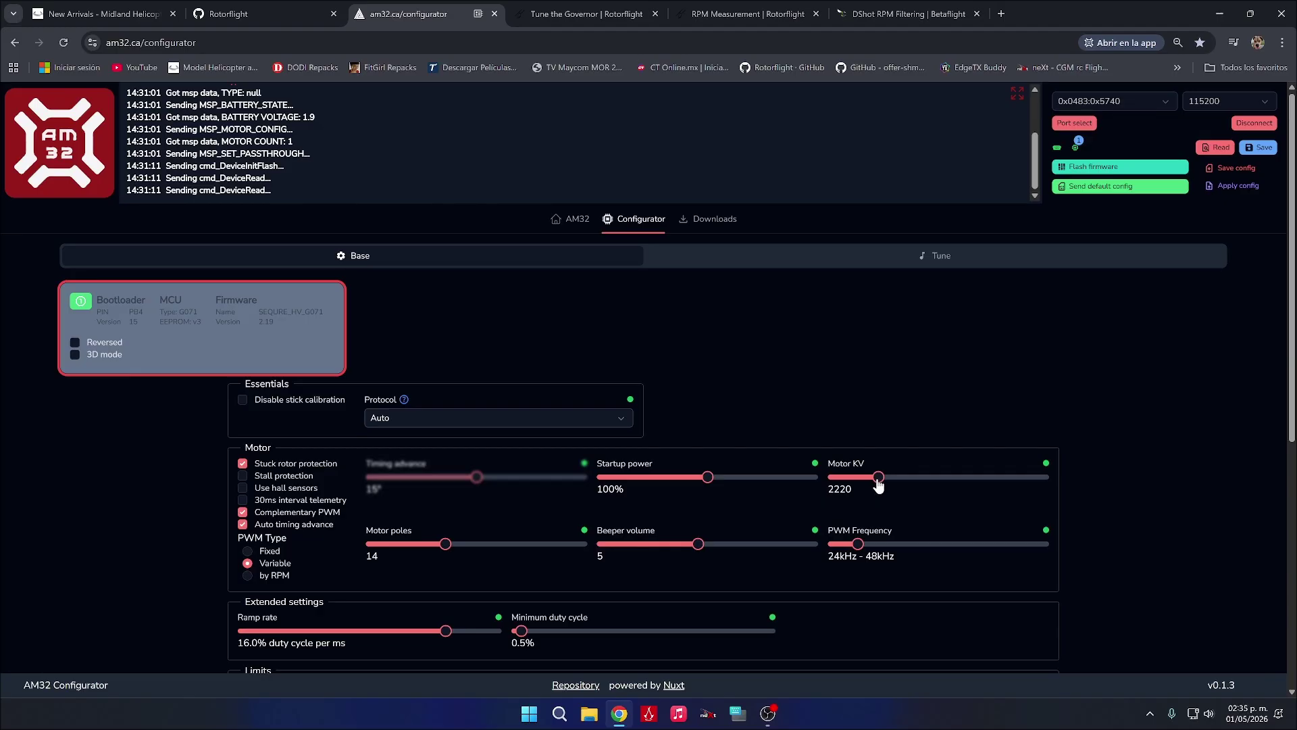
# Set the motor KV to 1140 and the number of motor poles to 10
pyautogui.moveTo(879, 483); pyautogui.dragTo(856, 478)
pyautogui.moveTo(449, 553); pyautogui.dragTo(421, 552)
# Review the extended settings, limits, current control, sinusoidal startup, brake and servo settings of the ESC
pyautogui.scroll(-1, 553, 585)
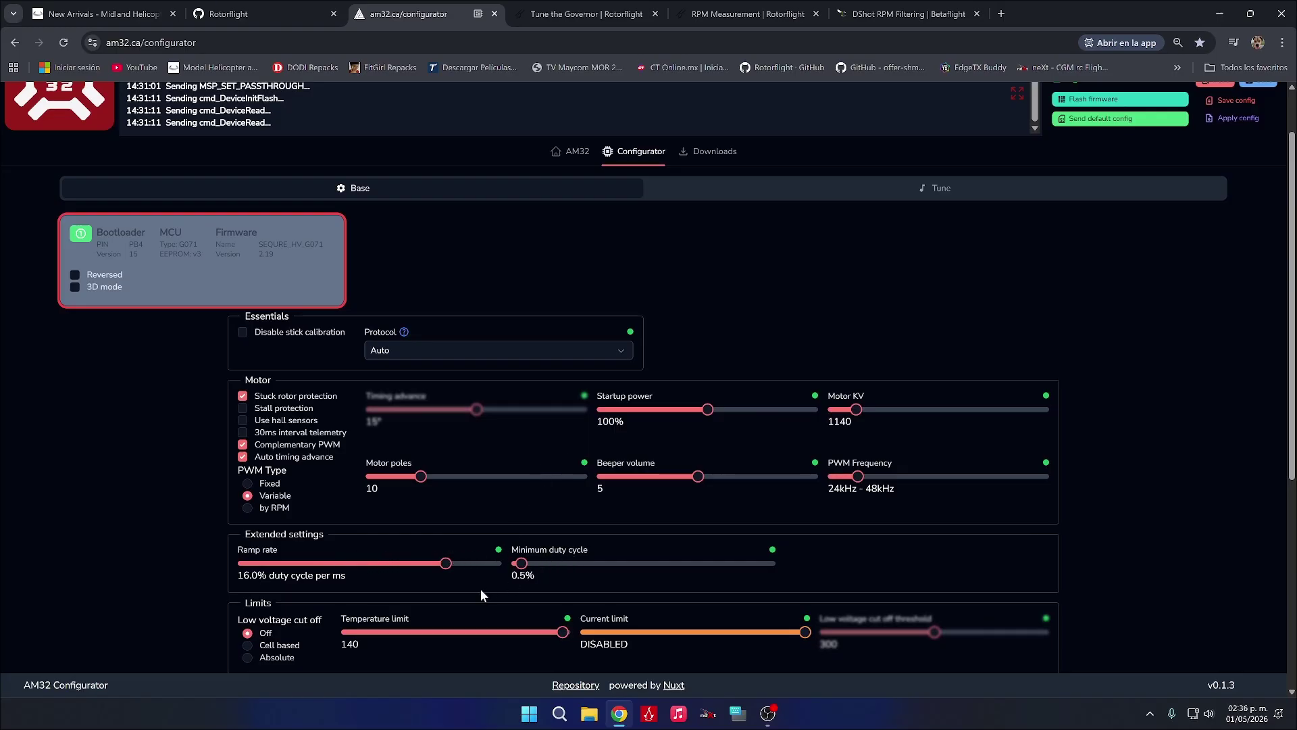
pyautogui.scroll(-1, 578, 554)
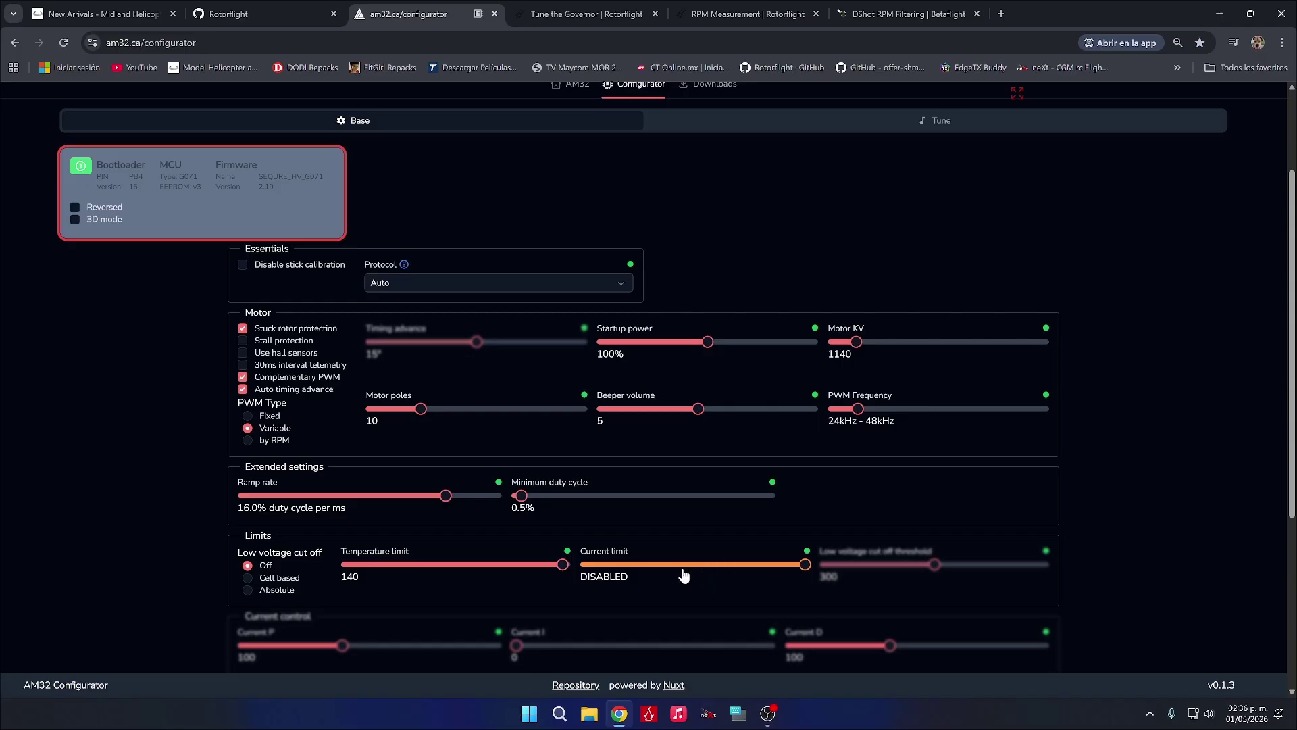
pyautogui.scroll(-2, 683, 575)
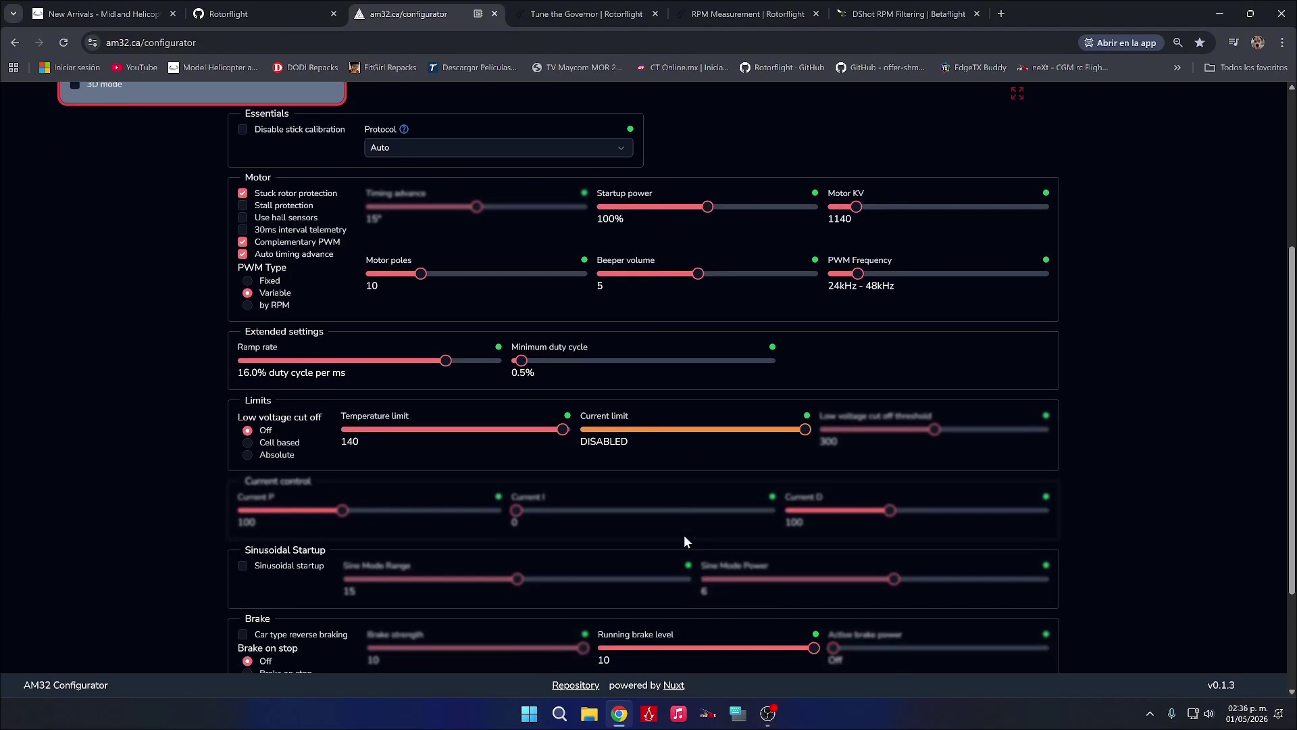
pyautogui.scroll(-1, 683, 540)
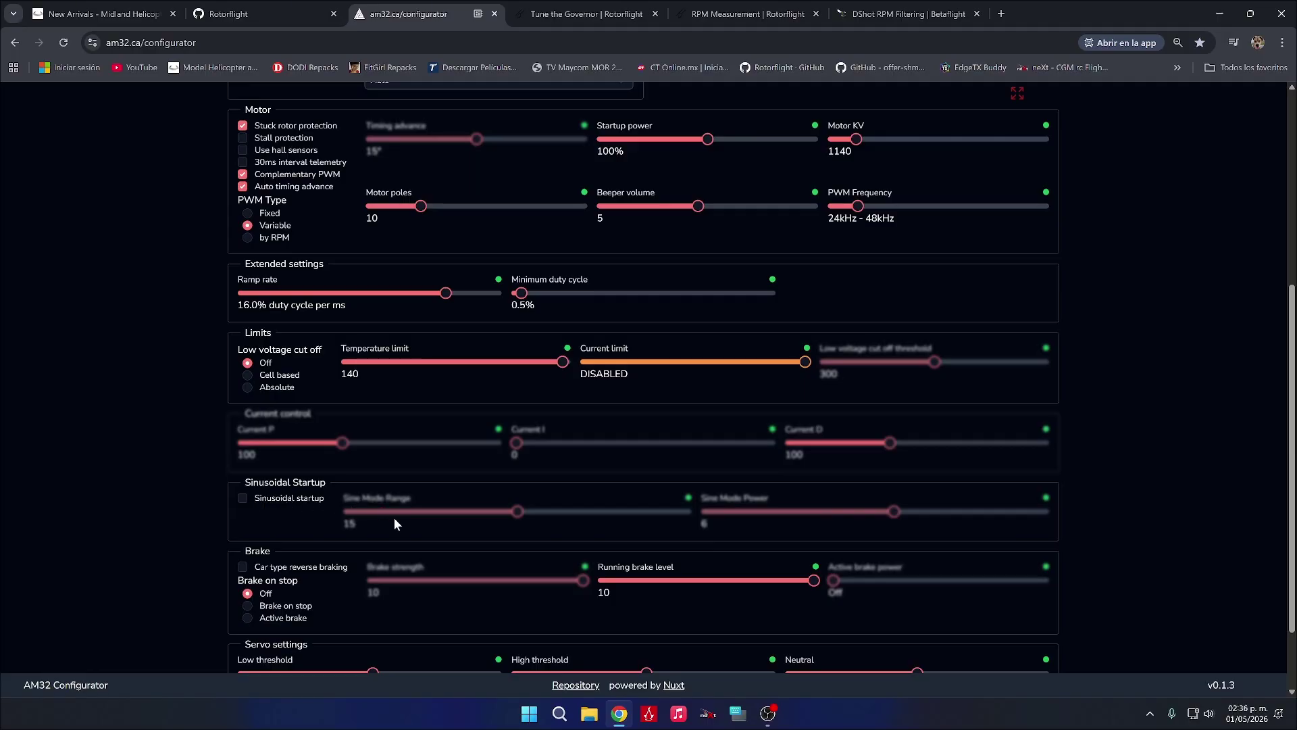
pyautogui.scroll(-1, 315, 540)
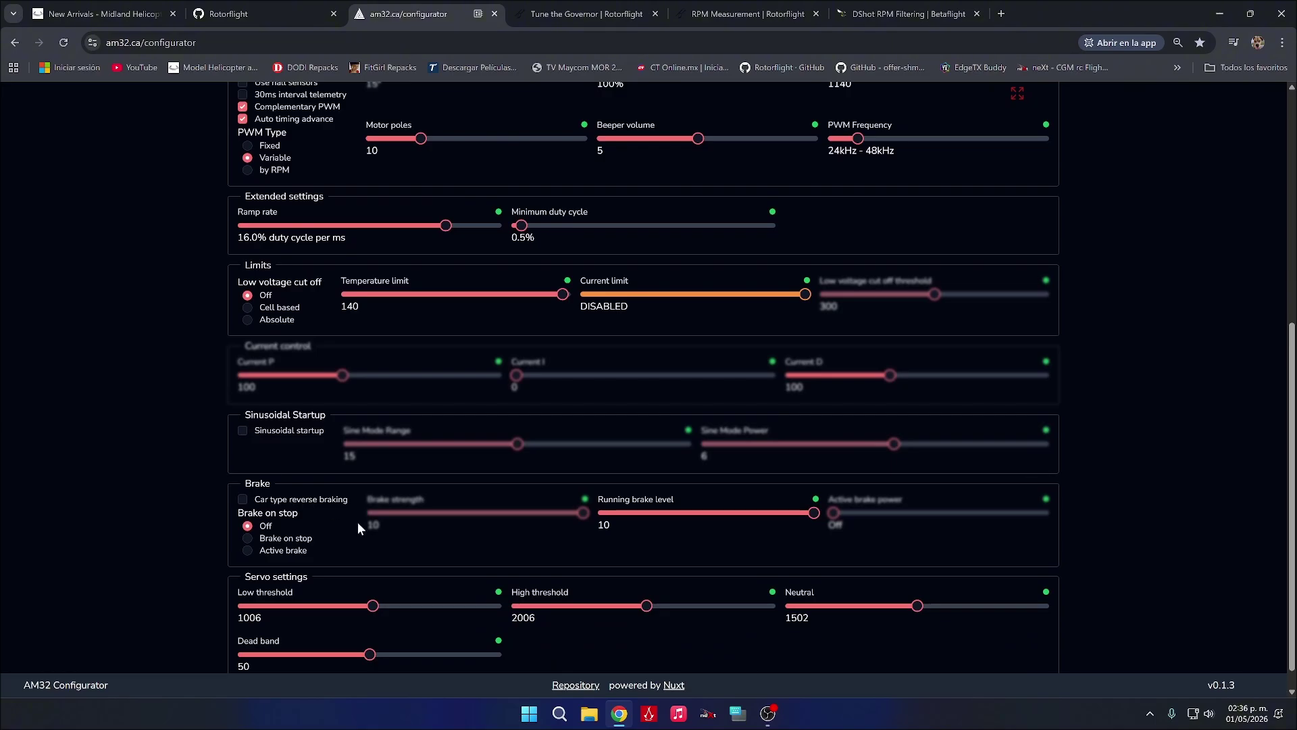
pyautogui.scroll(-1, 358, 522)
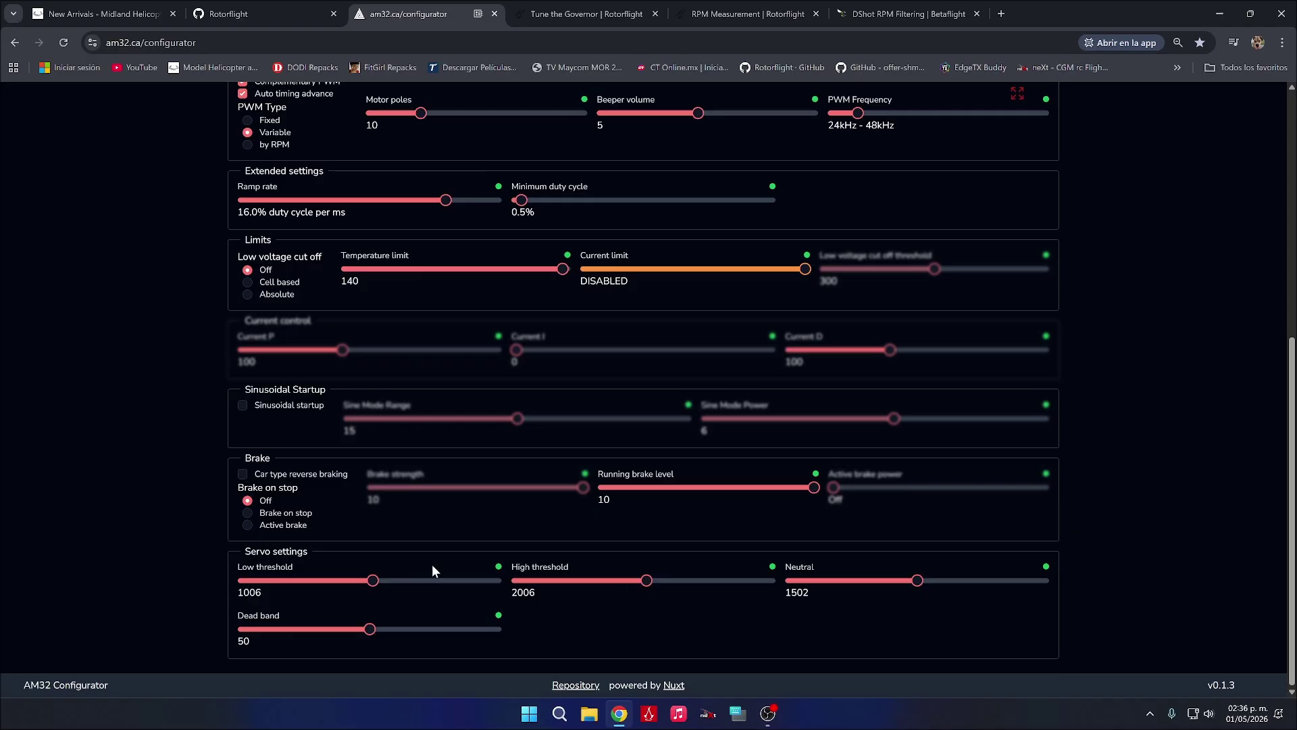
pyautogui.scroll(7, 686, 588)
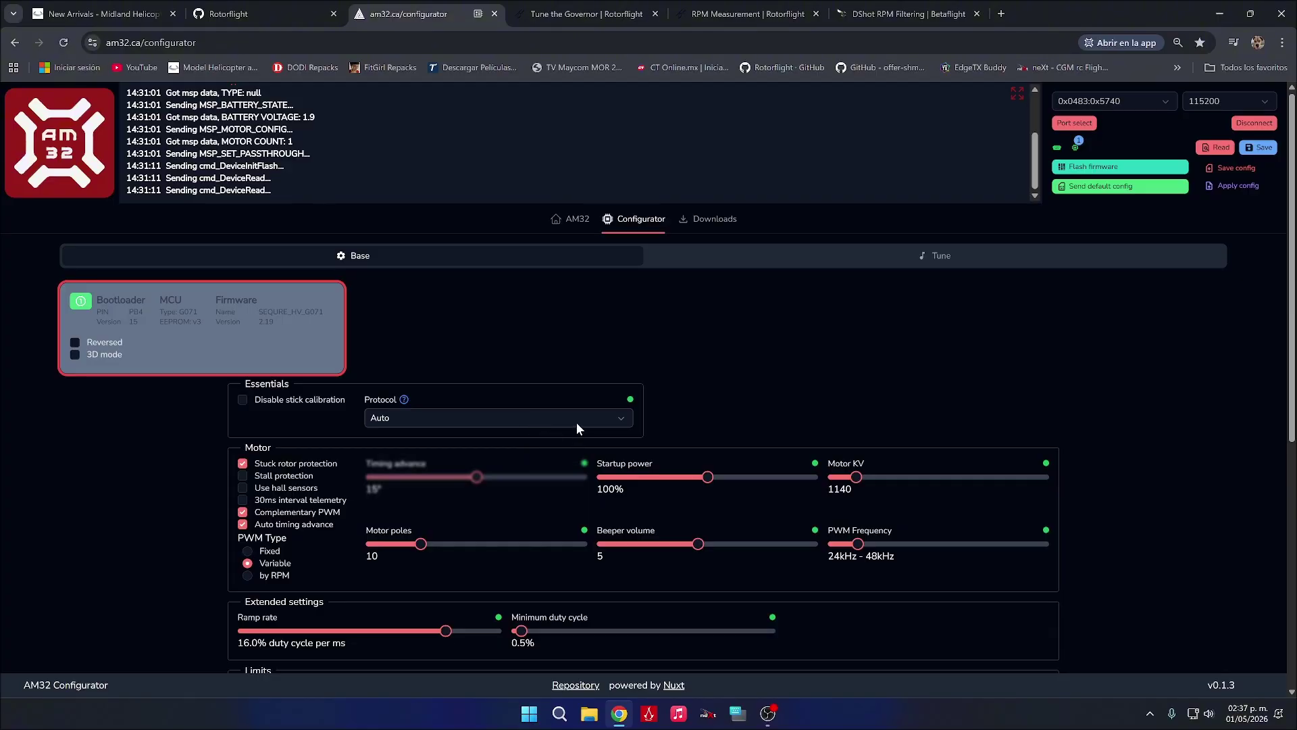
# Select Auto as the input protocol and save the configuration to the ESC
pyautogui.click(504, 420)
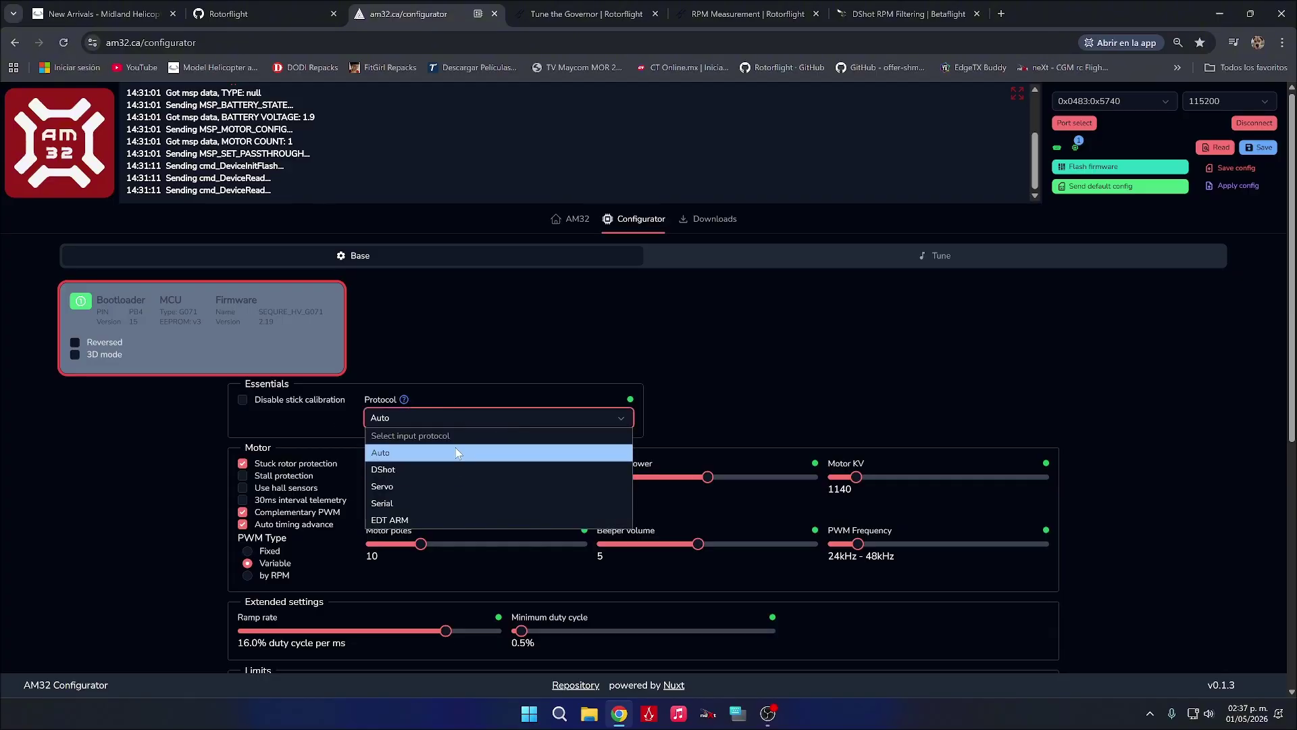
pyautogui.click(400, 458)
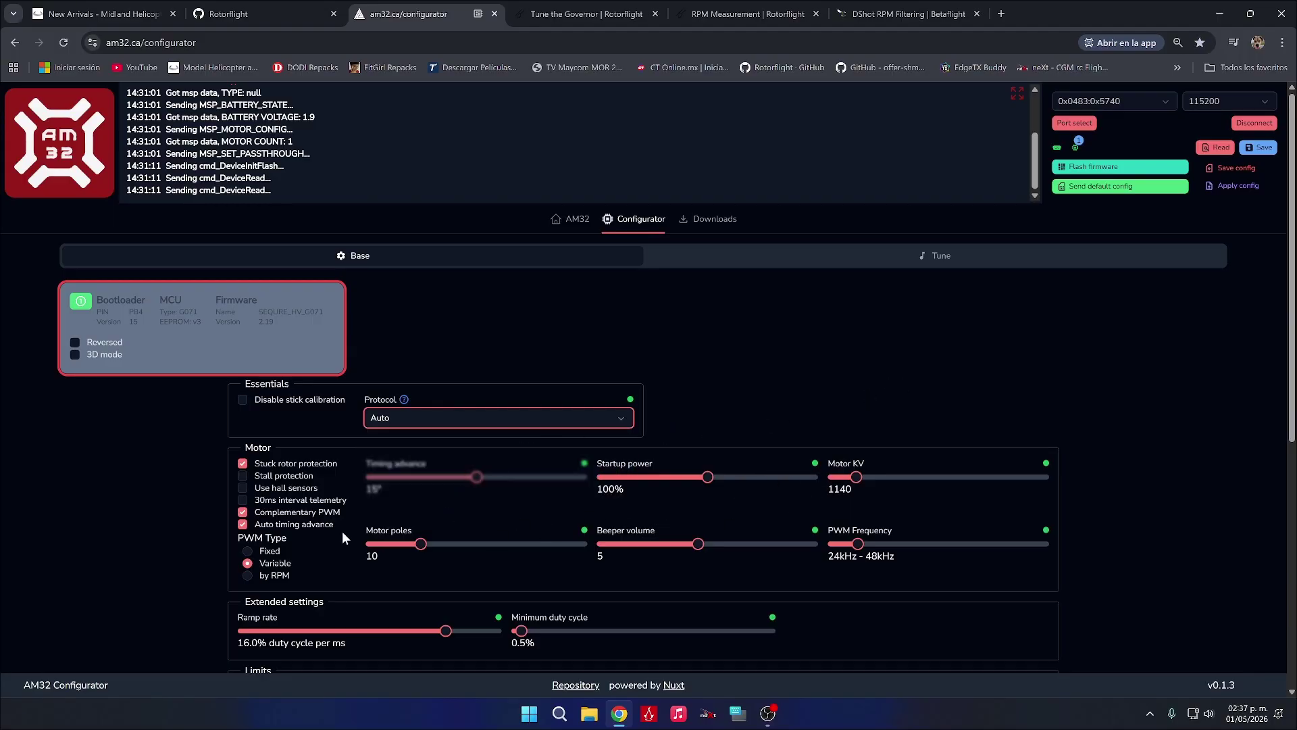
pyautogui.scroll(-6, 803, 497)
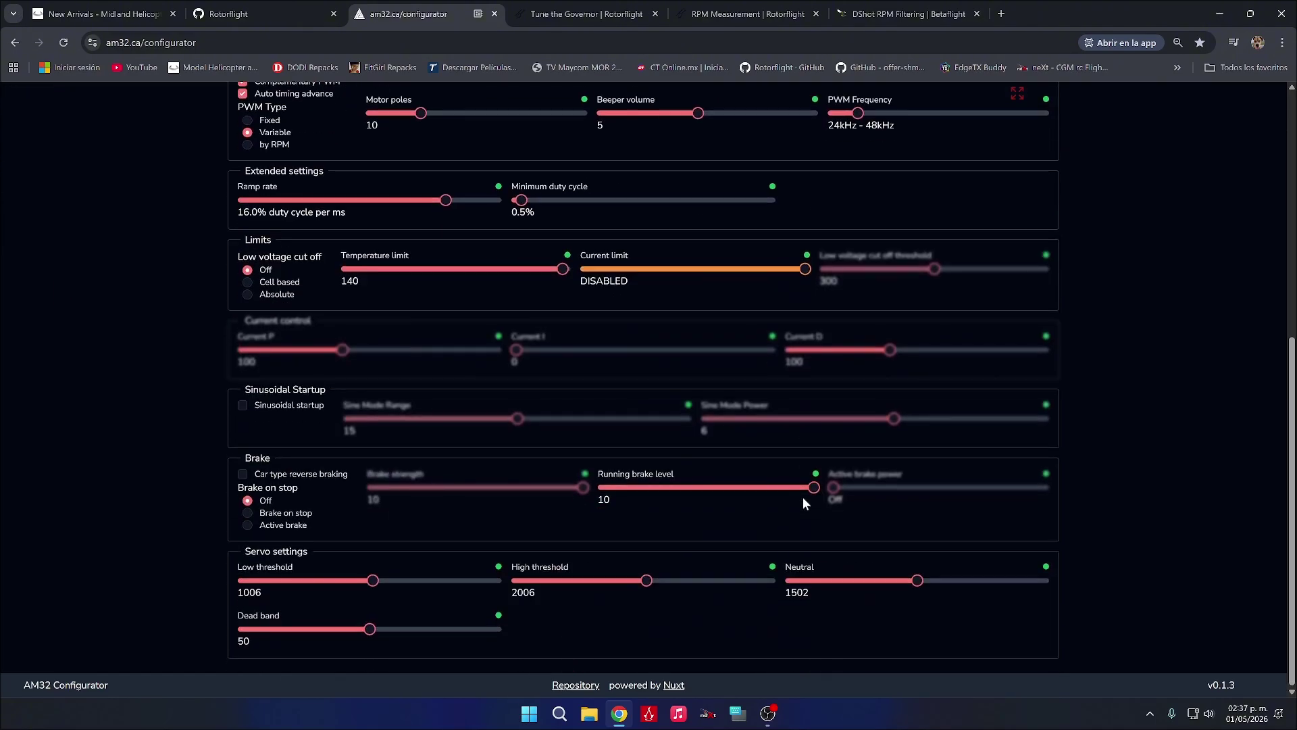
pyautogui.scroll(6, 803, 498)
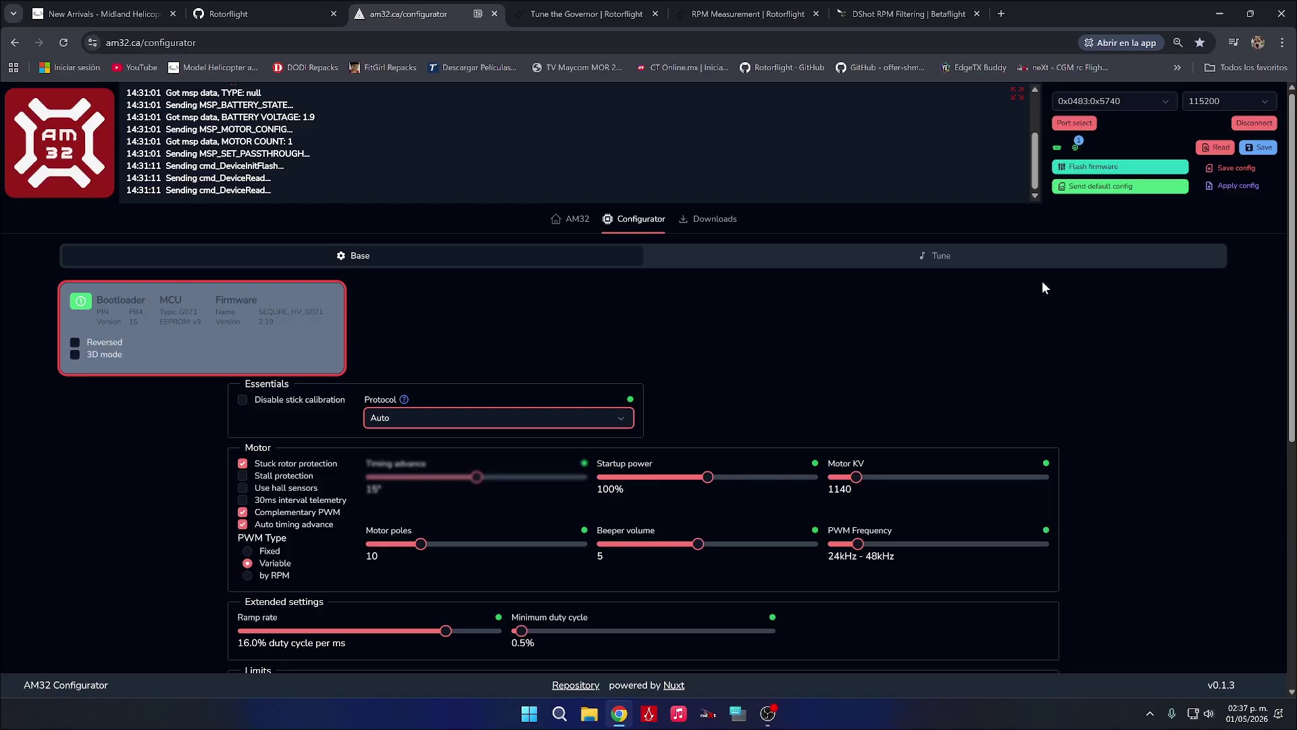
pyautogui.click(1255, 145)
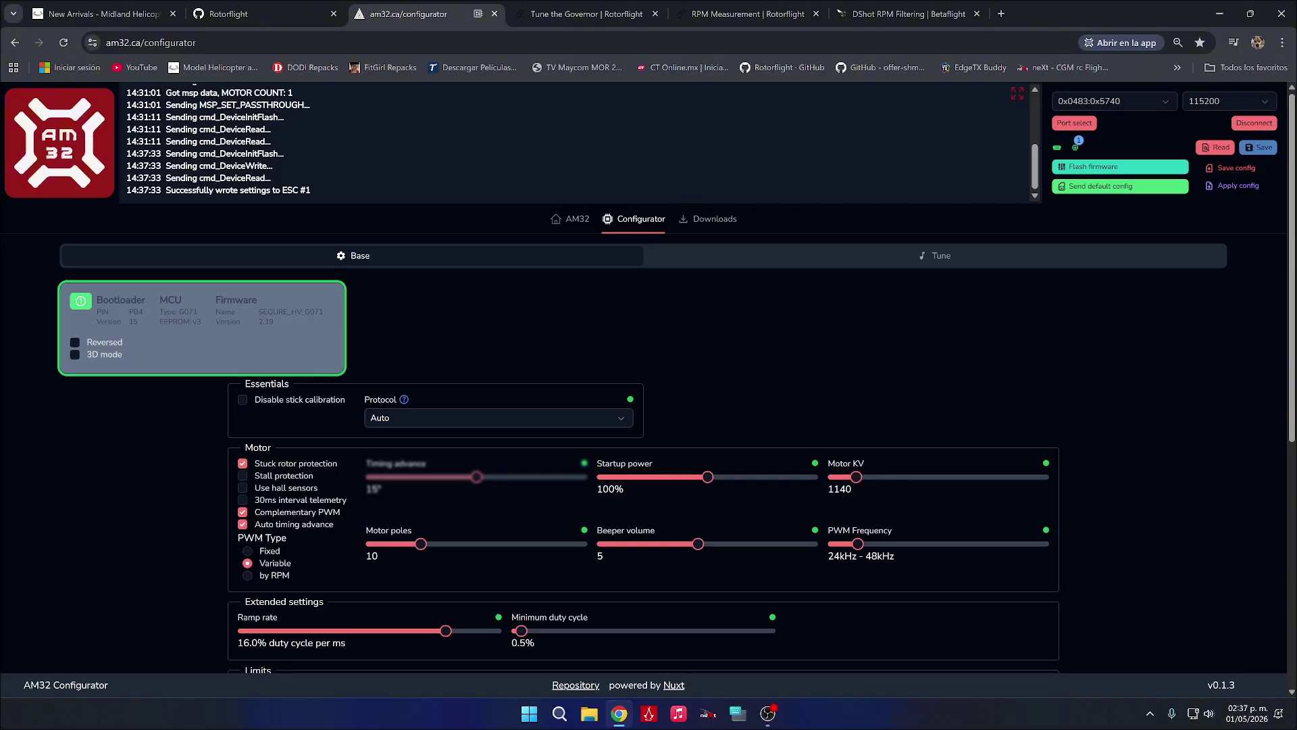
pyautogui.moveTo(166, 190); pyautogui.dragTo(352, 201)
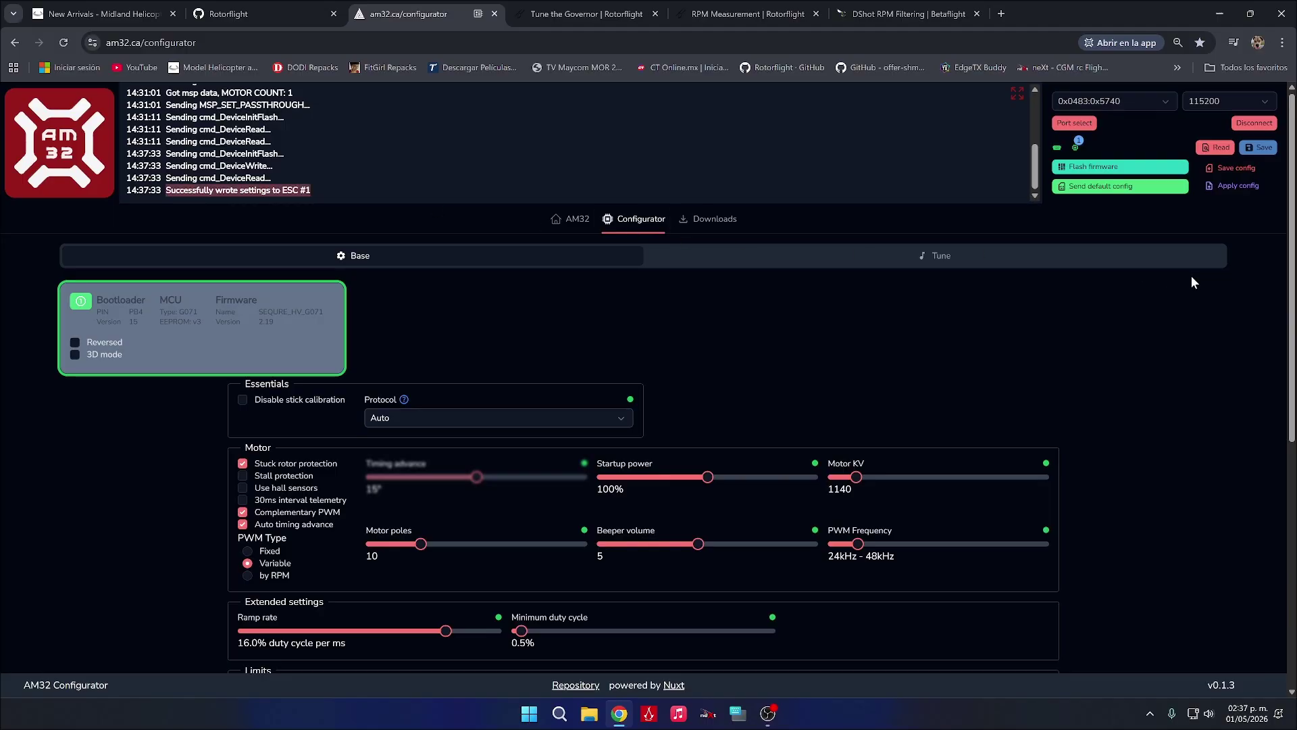
# Disconnect and reconnect the device, and read the ESC settings again to check the saved values
pyautogui.click(1249, 126)
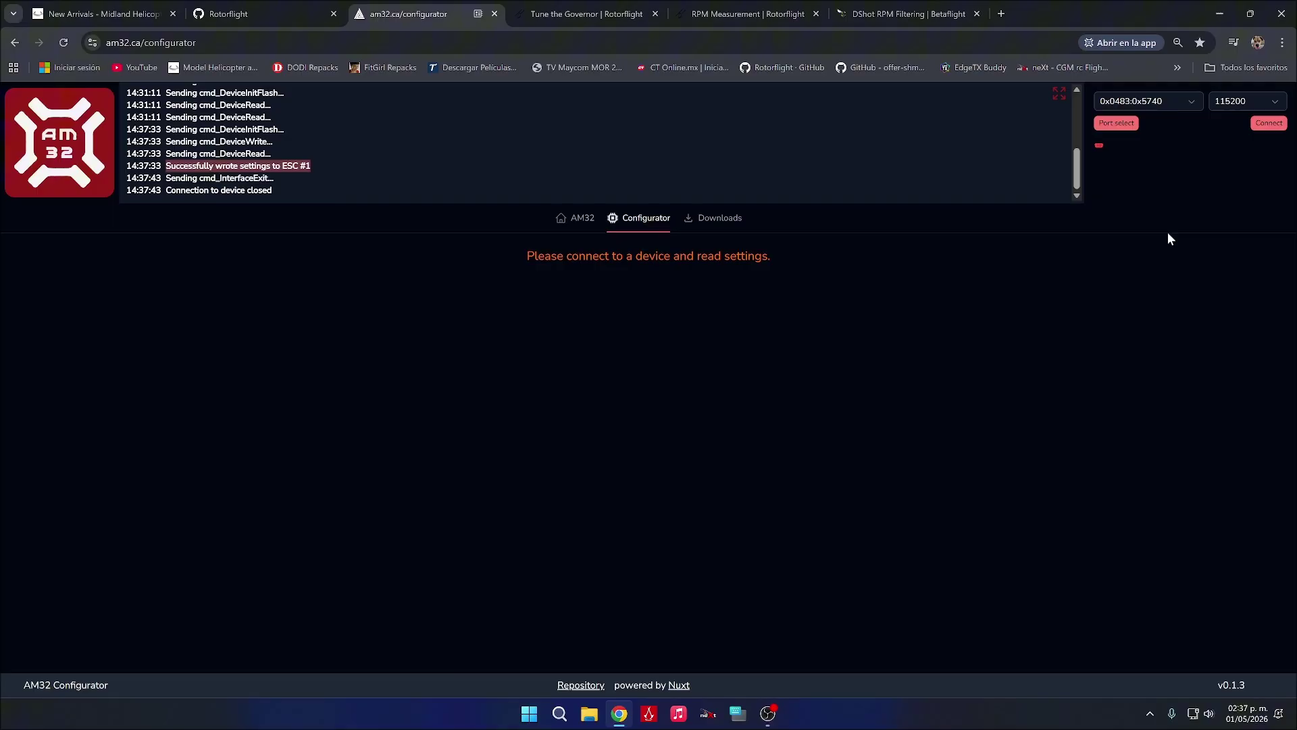
pyautogui.click(1270, 124)
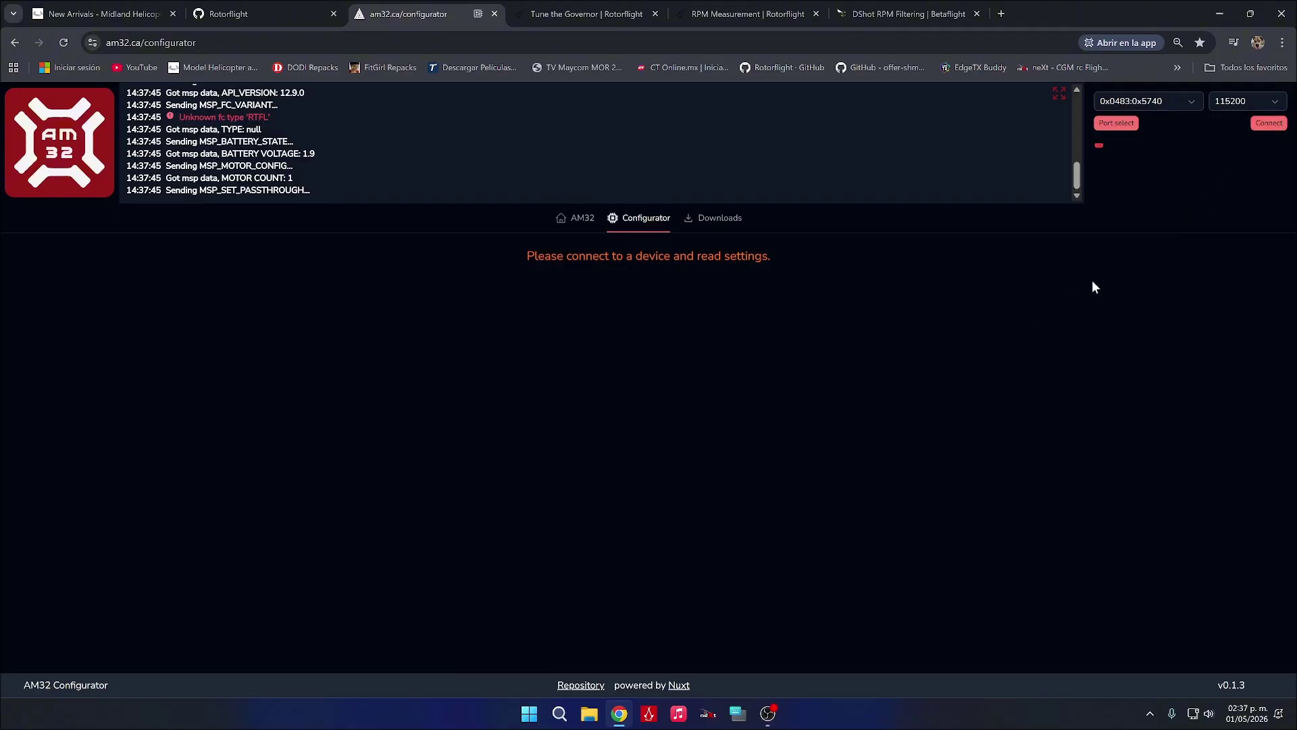
pyautogui.click(1223, 148)
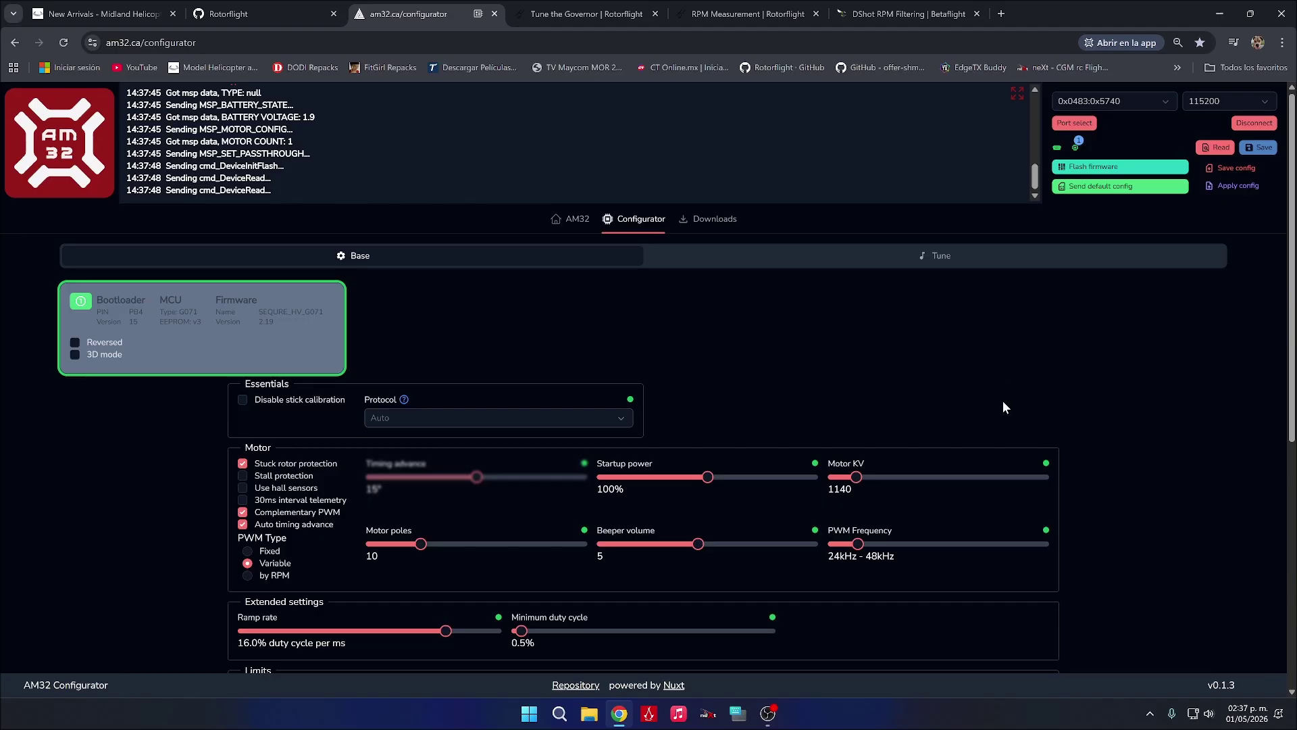
pyautogui.scroll(-5, 831, 433)
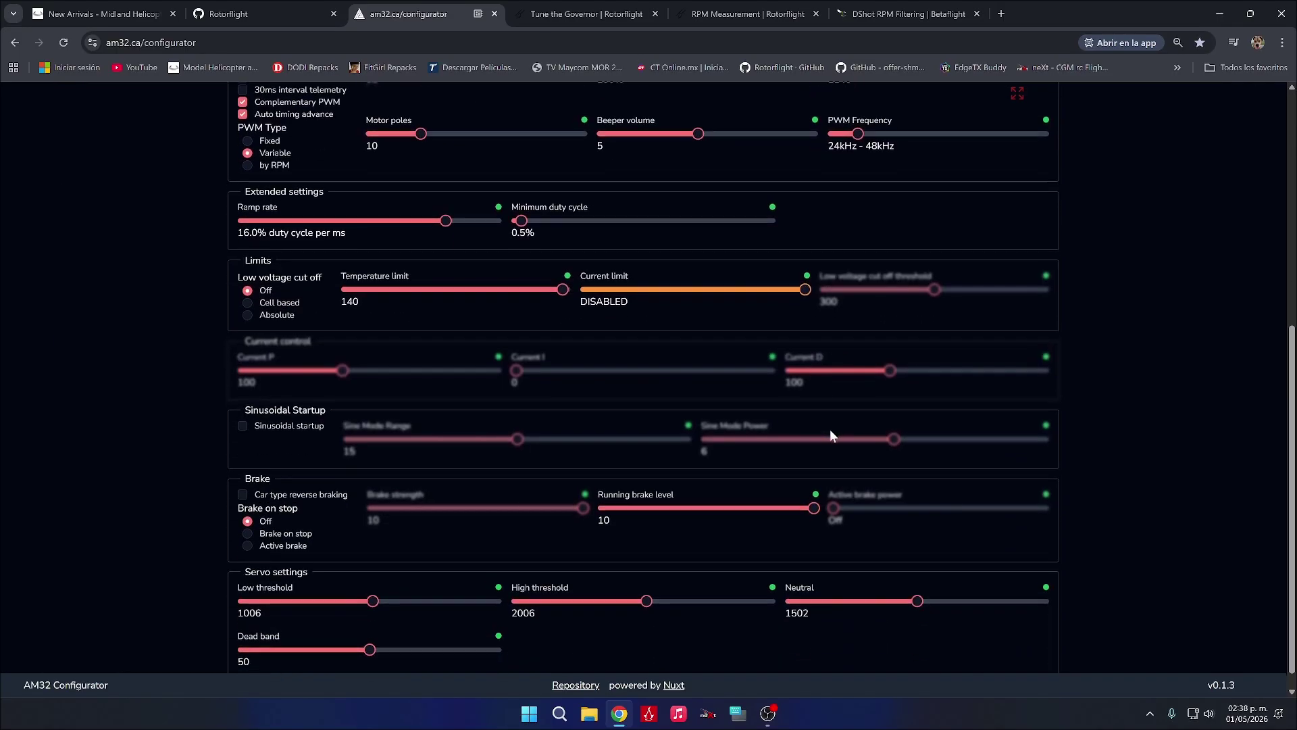
# Look over the re-read ESC settings and disconnect the AM32 configurator from the device
pyautogui.scroll(4, 831, 433)
pyautogui.scroll(-5, 830, 428)
pyautogui.scroll(7, 836, 420)
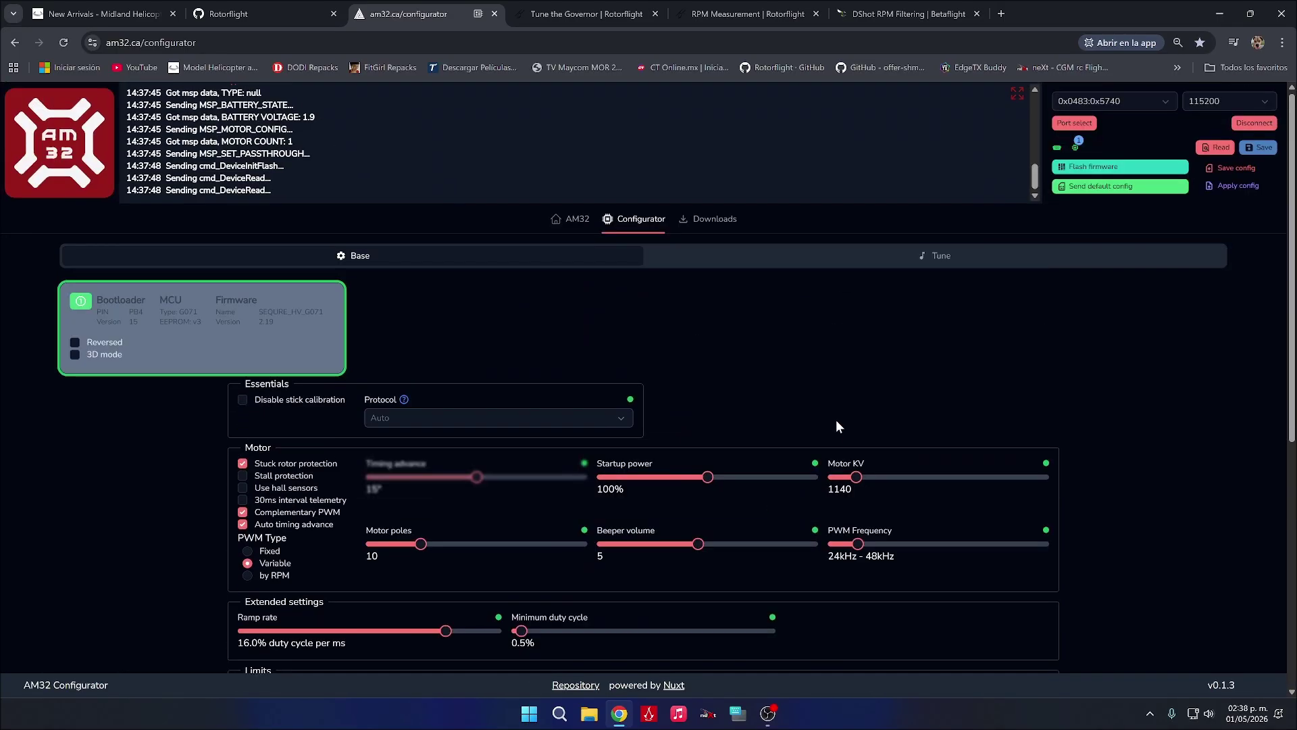
pyautogui.click(1254, 123)
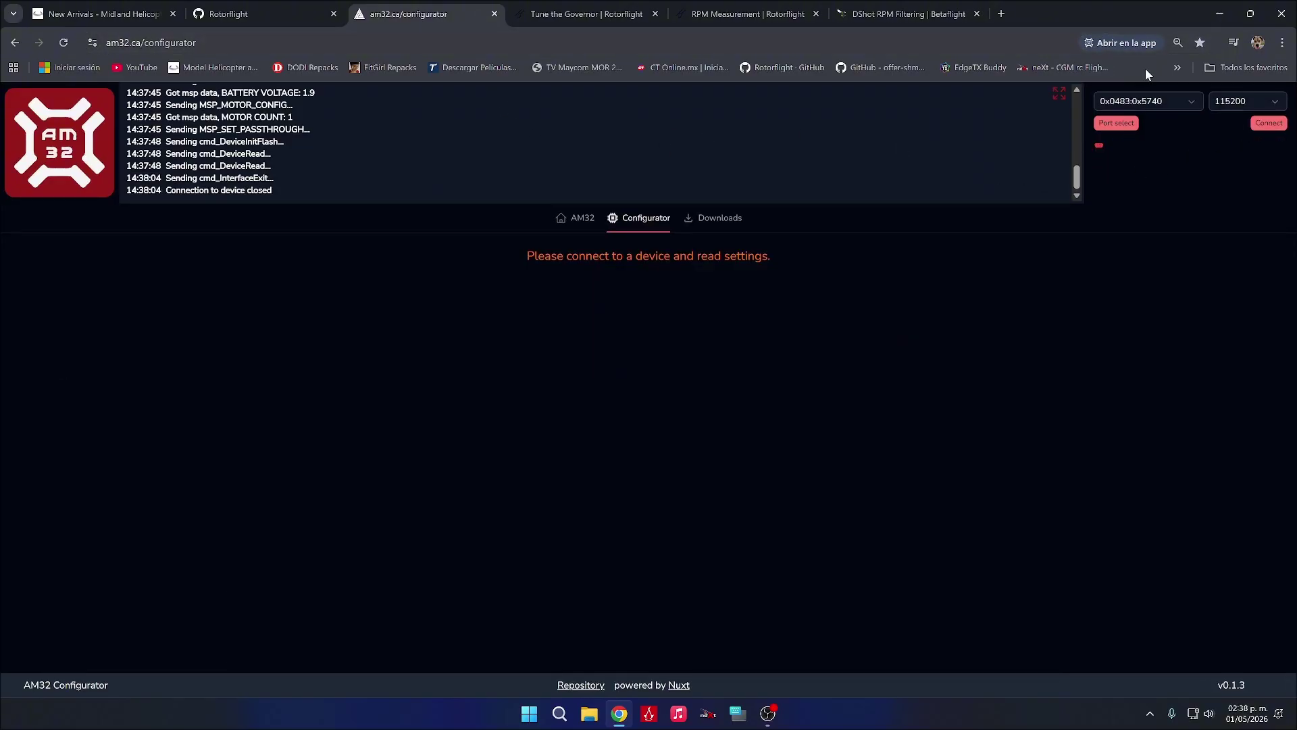
# Switch to Rotorflight Configurator in a maximized window and connect to the flight controller on COM13
pyautogui.click(1220, 14)
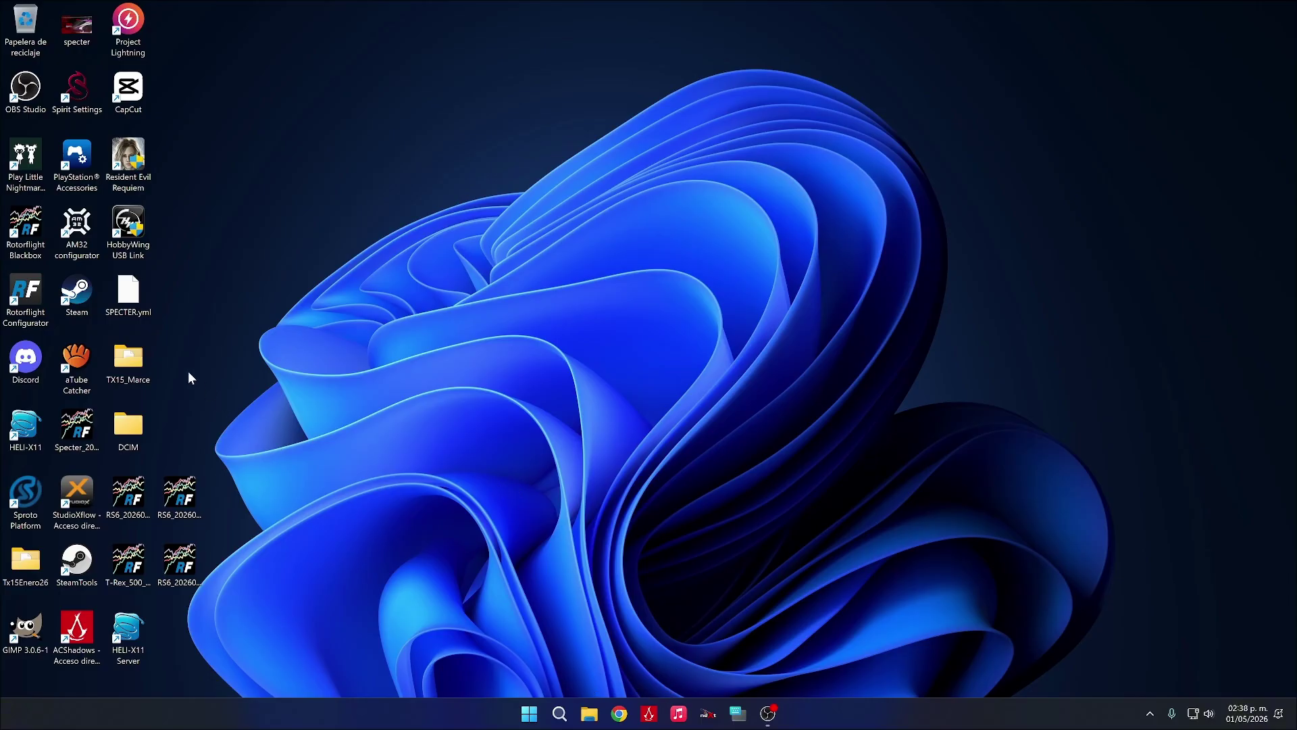
pyautogui.doubleClick(26, 297)
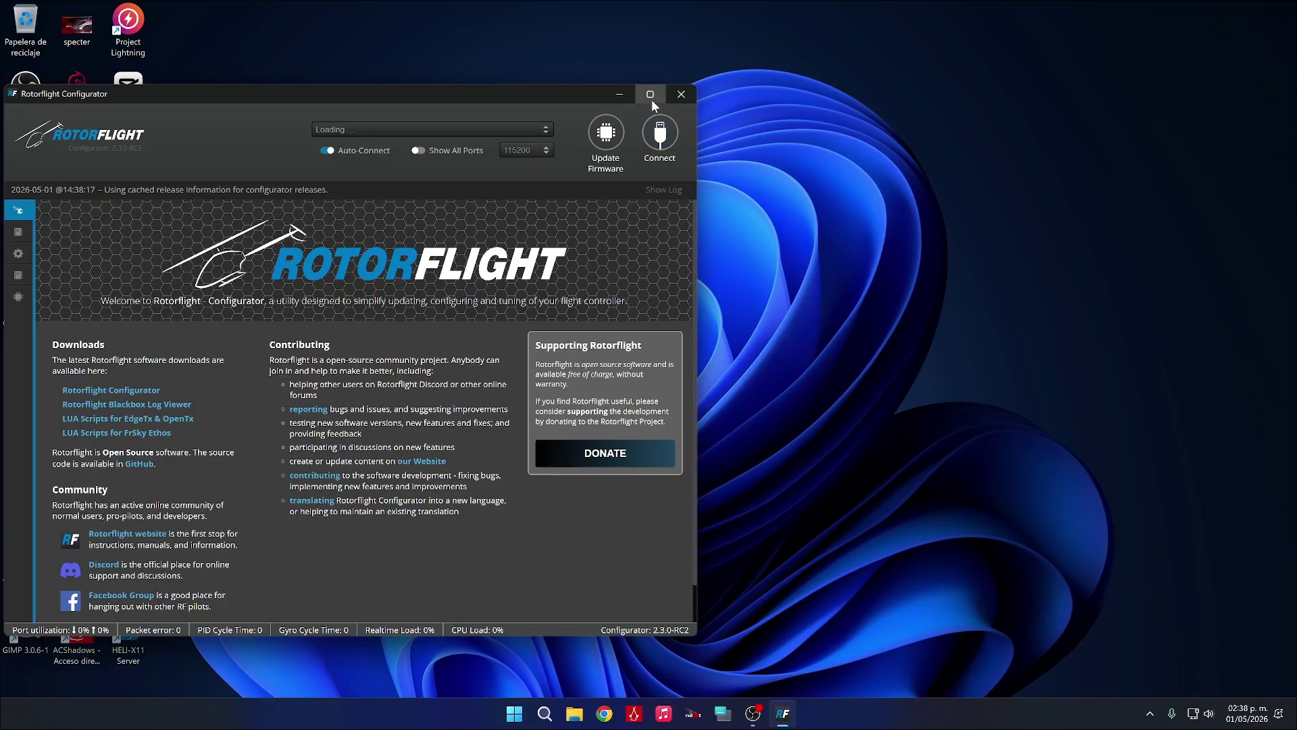
pyautogui.click(650, 96)
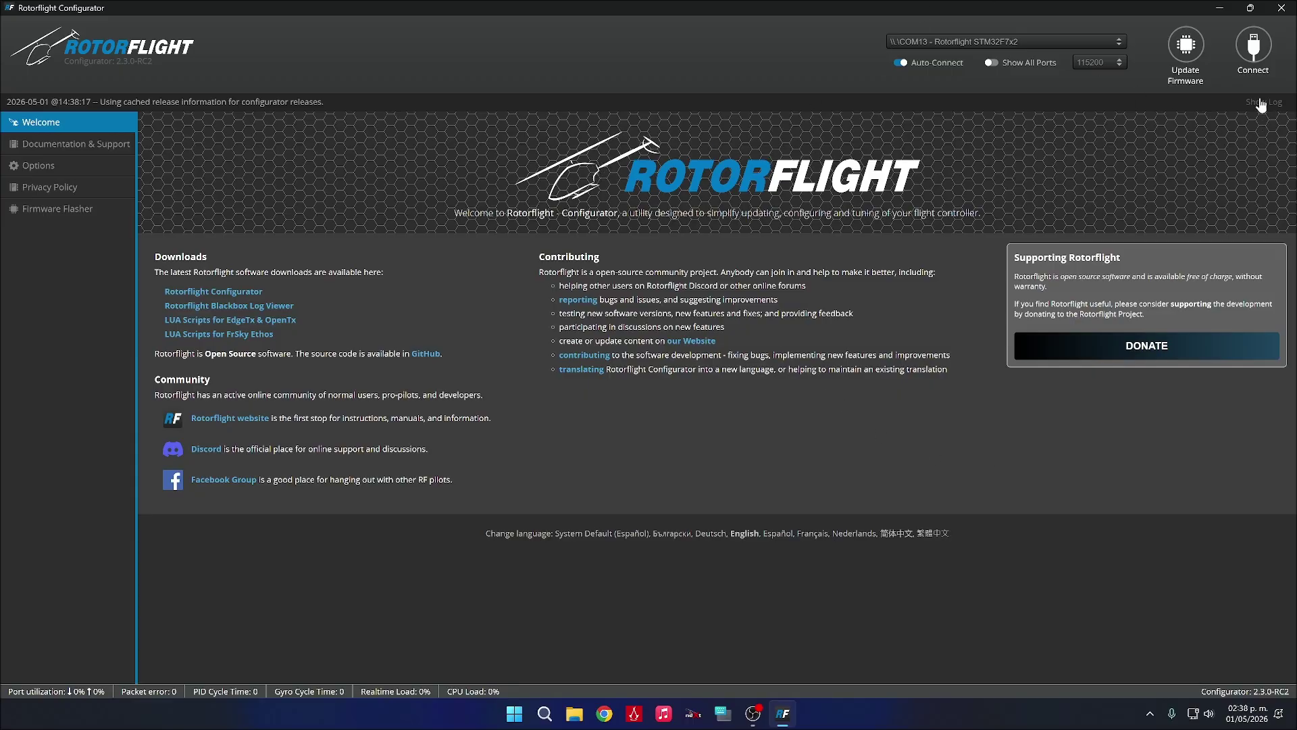
pyautogui.click(1254, 59)
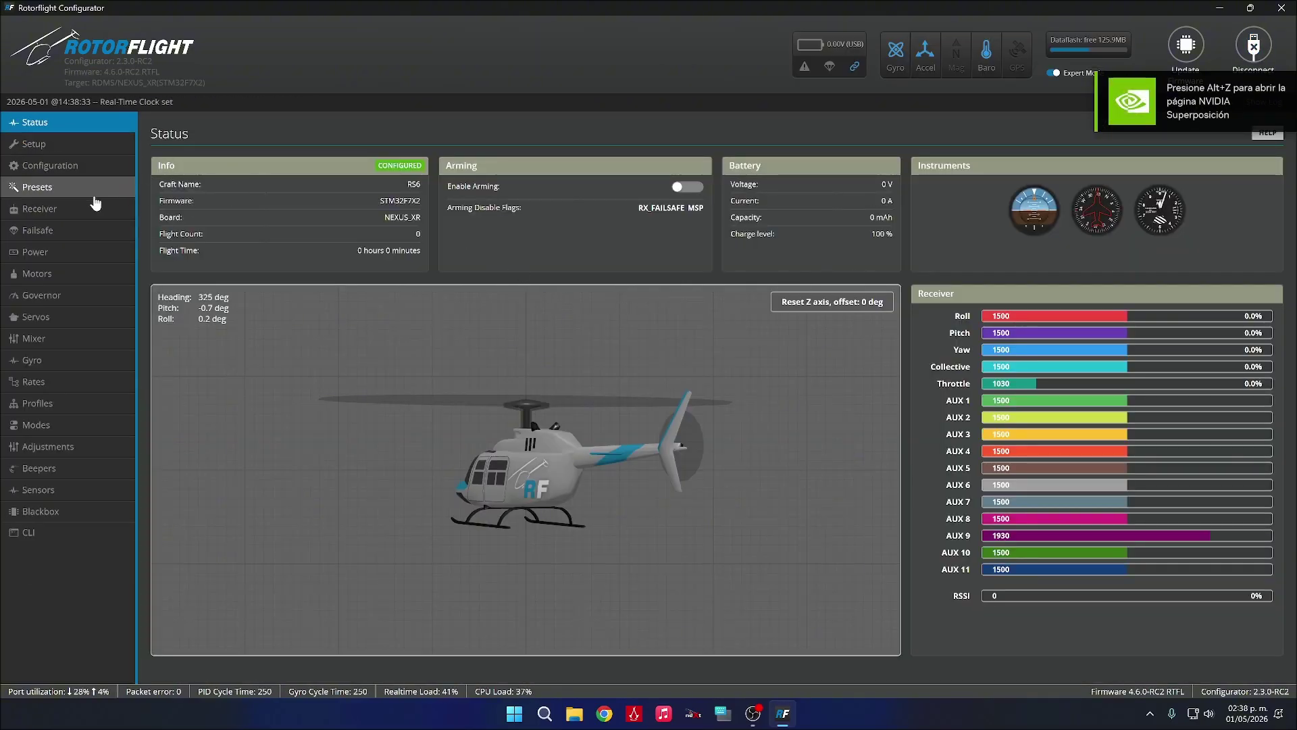
# Check the flight controller's receiver settings and its power and battery settings
pyautogui.click(77, 209)
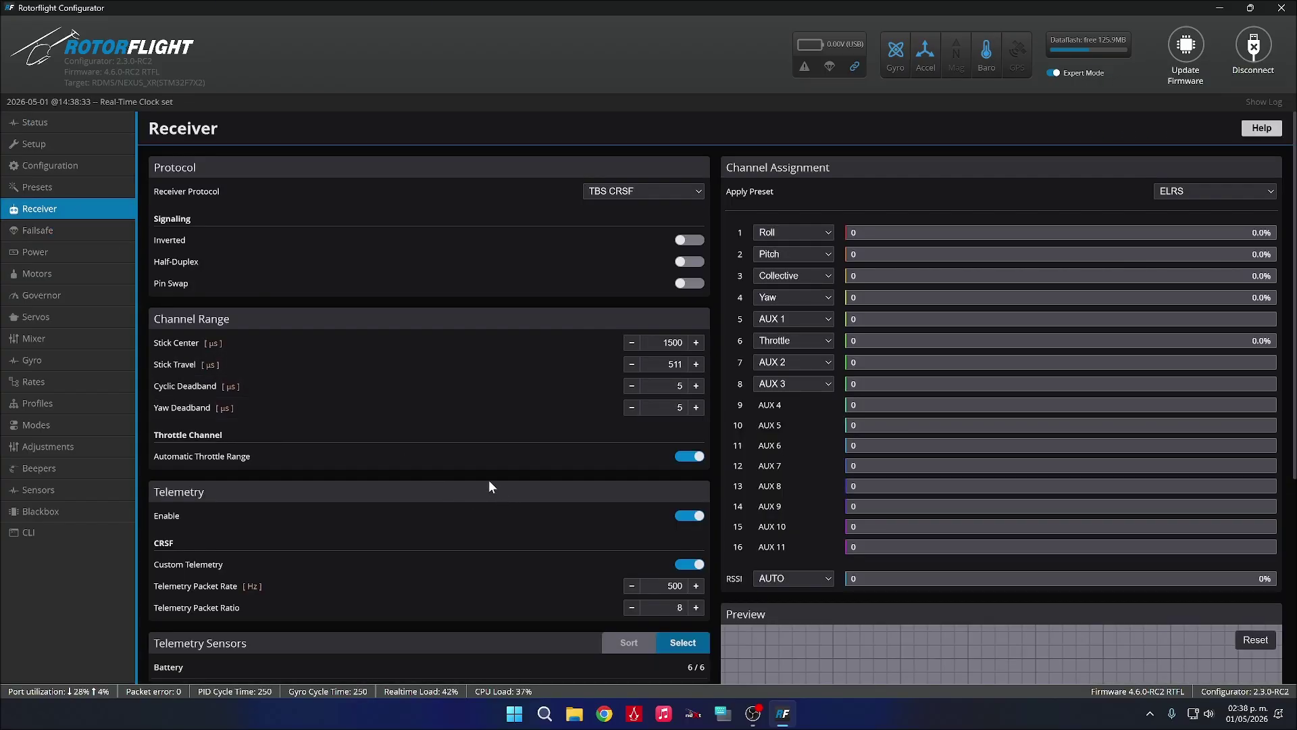
pyautogui.scroll(-2, 489, 480)
pyautogui.scroll(2, 489, 480)
pyautogui.click(51, 253)
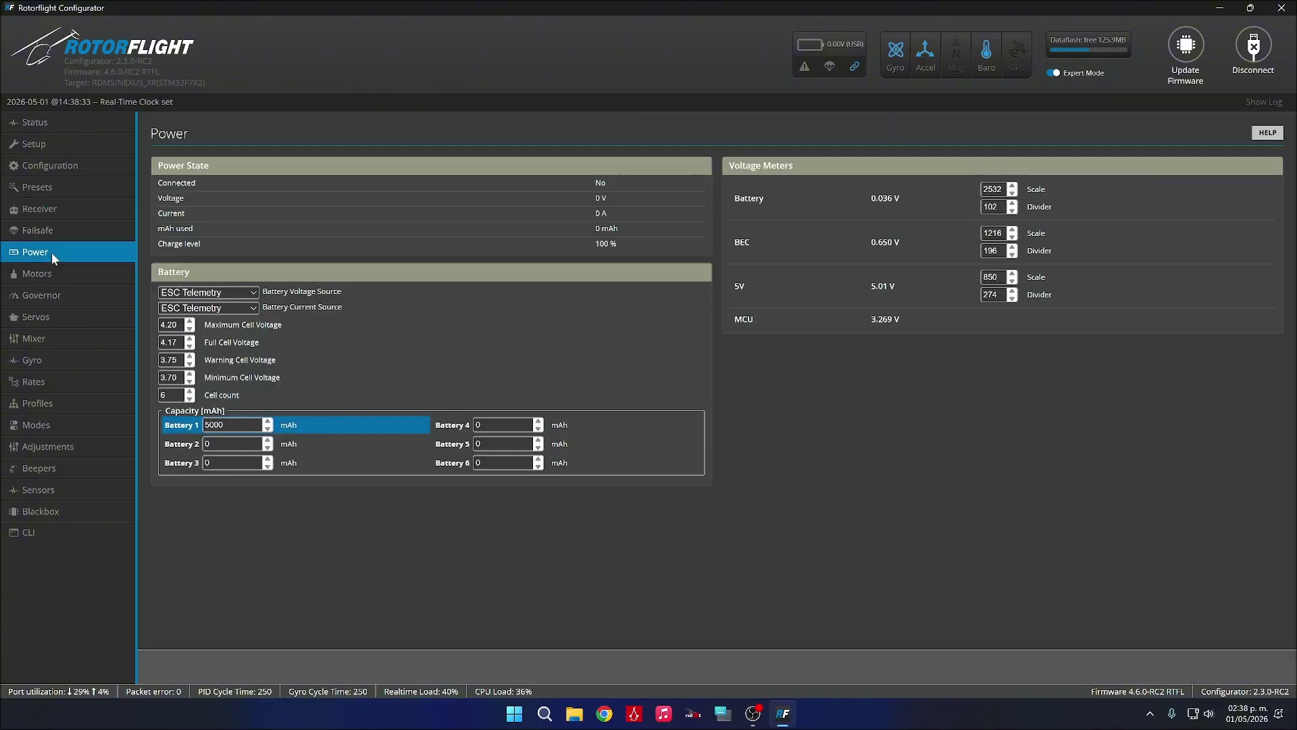
pyautogui.click(54, 269)
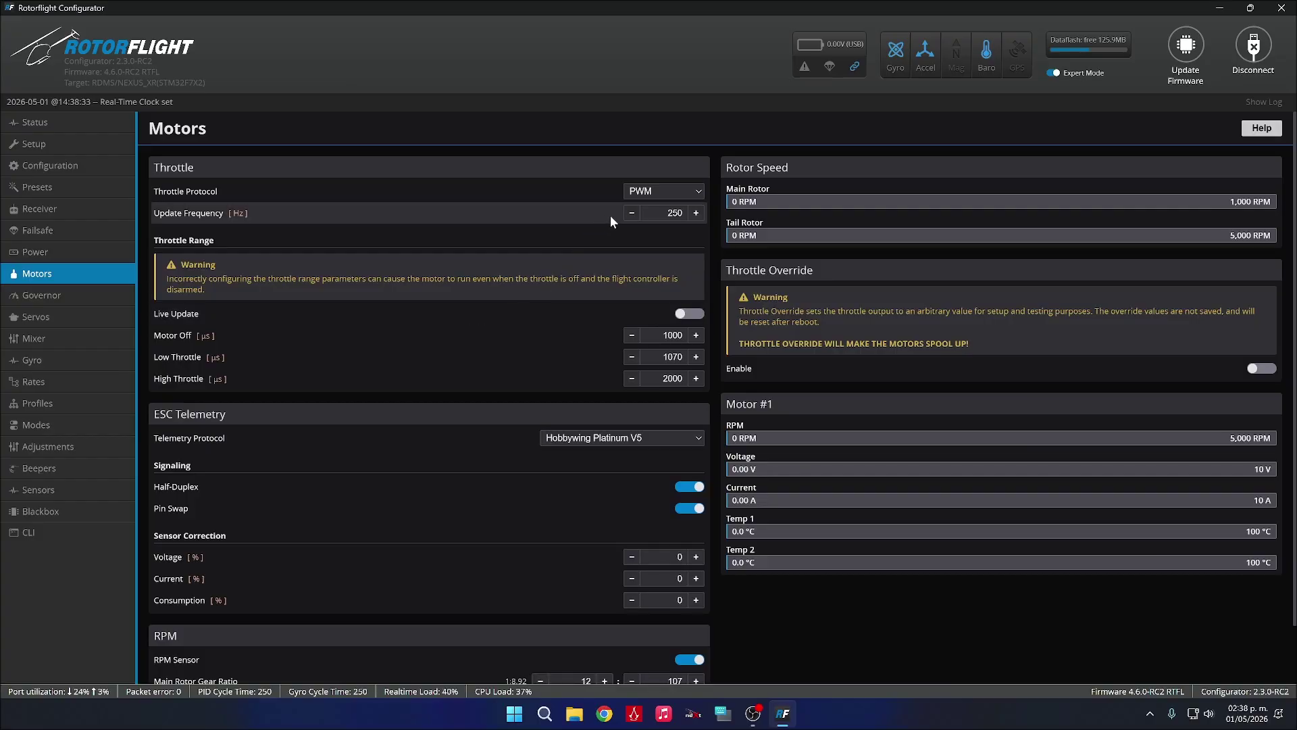
pyautogui.click(646, 193)
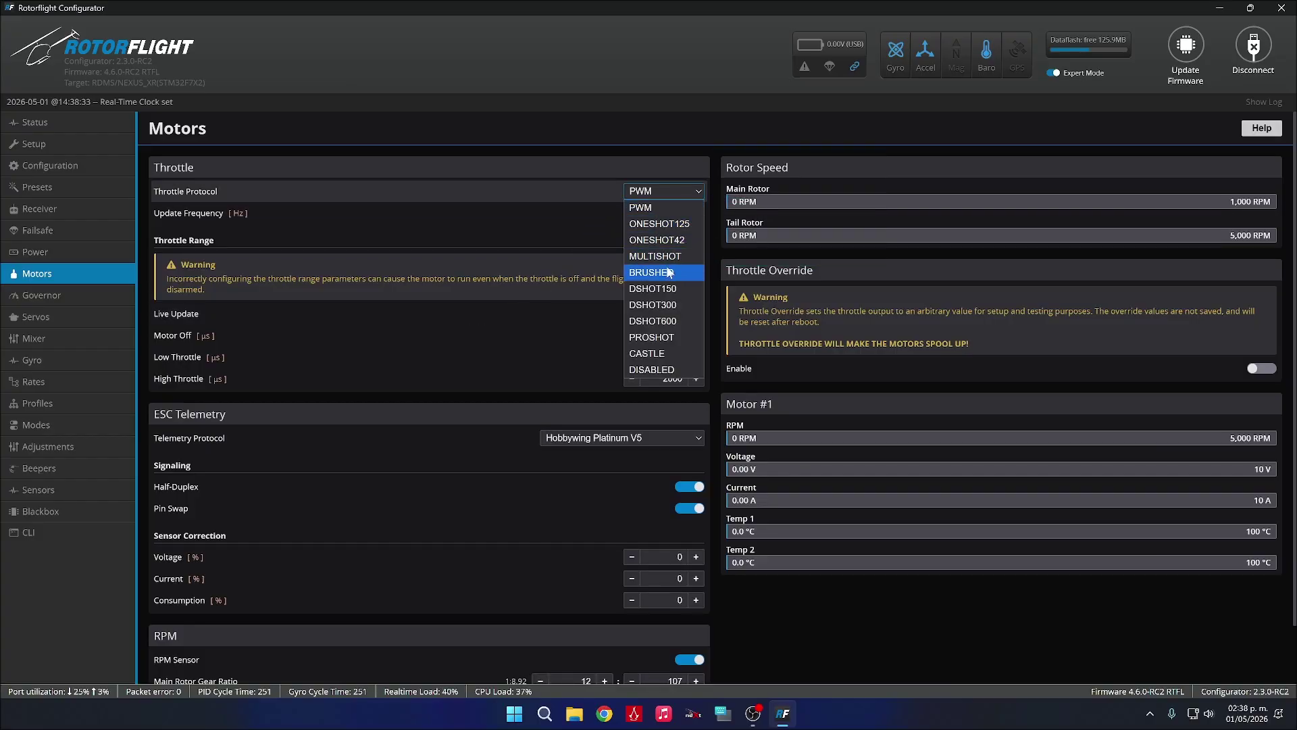
pyautogui.click(673, 305)
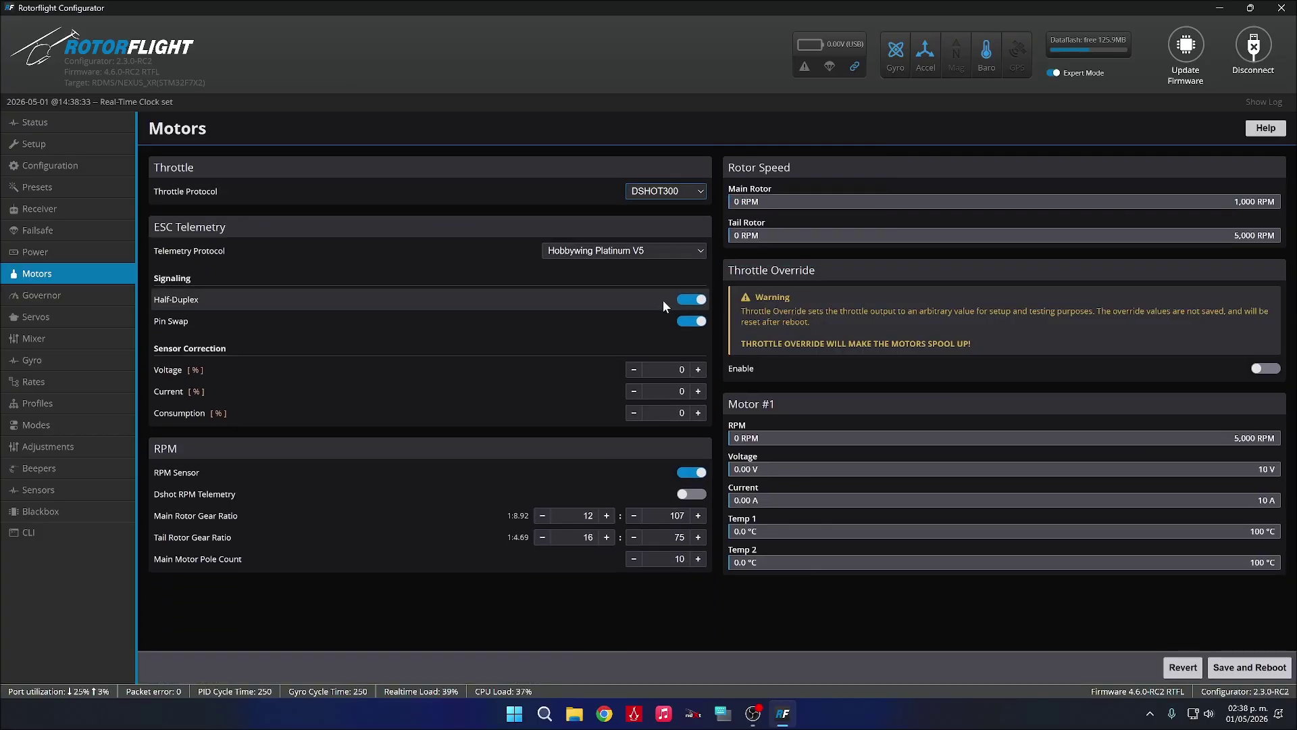
pyautogui.click(670, 192)
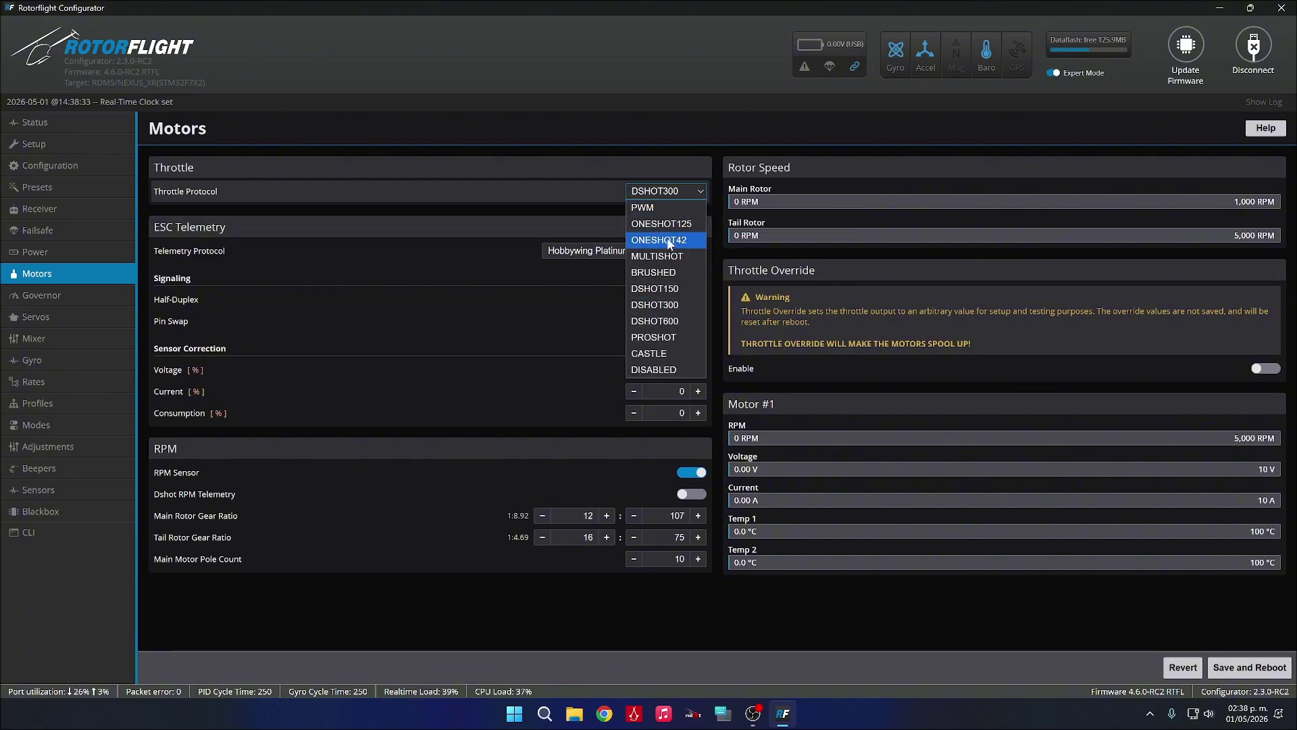
pyautogui.click(659, 305)
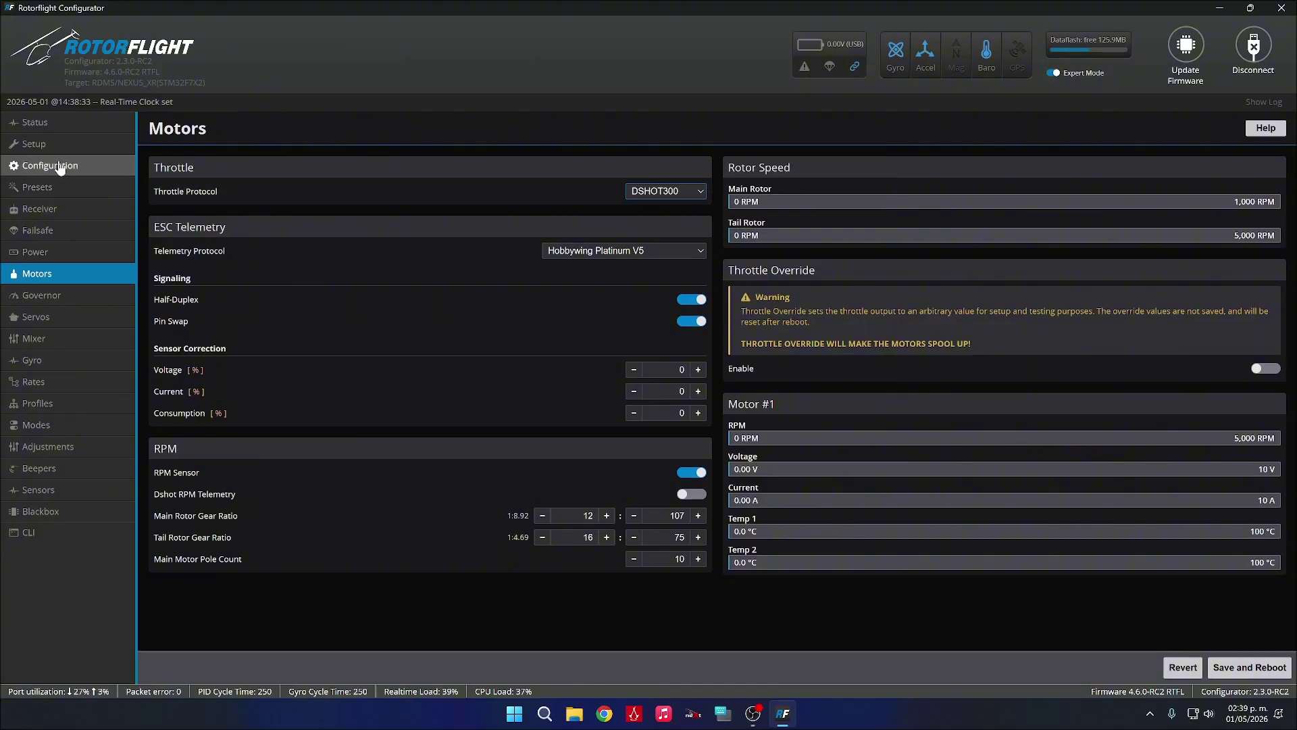
pyautogui.click(54, 139)
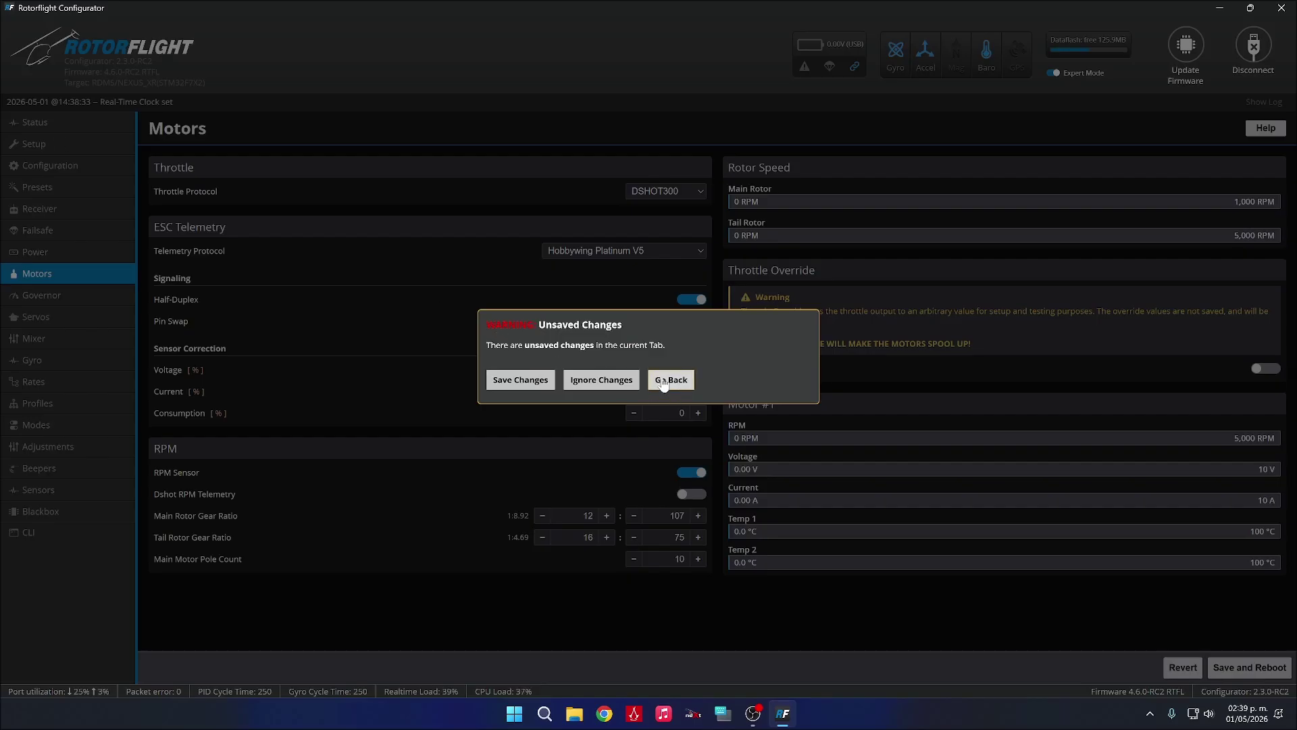
pyautogui.click(600, 380)
# Check the PID loop frequency options in the system configuration, choosing 4.00 kHz
pyautogui.click(63, 123)
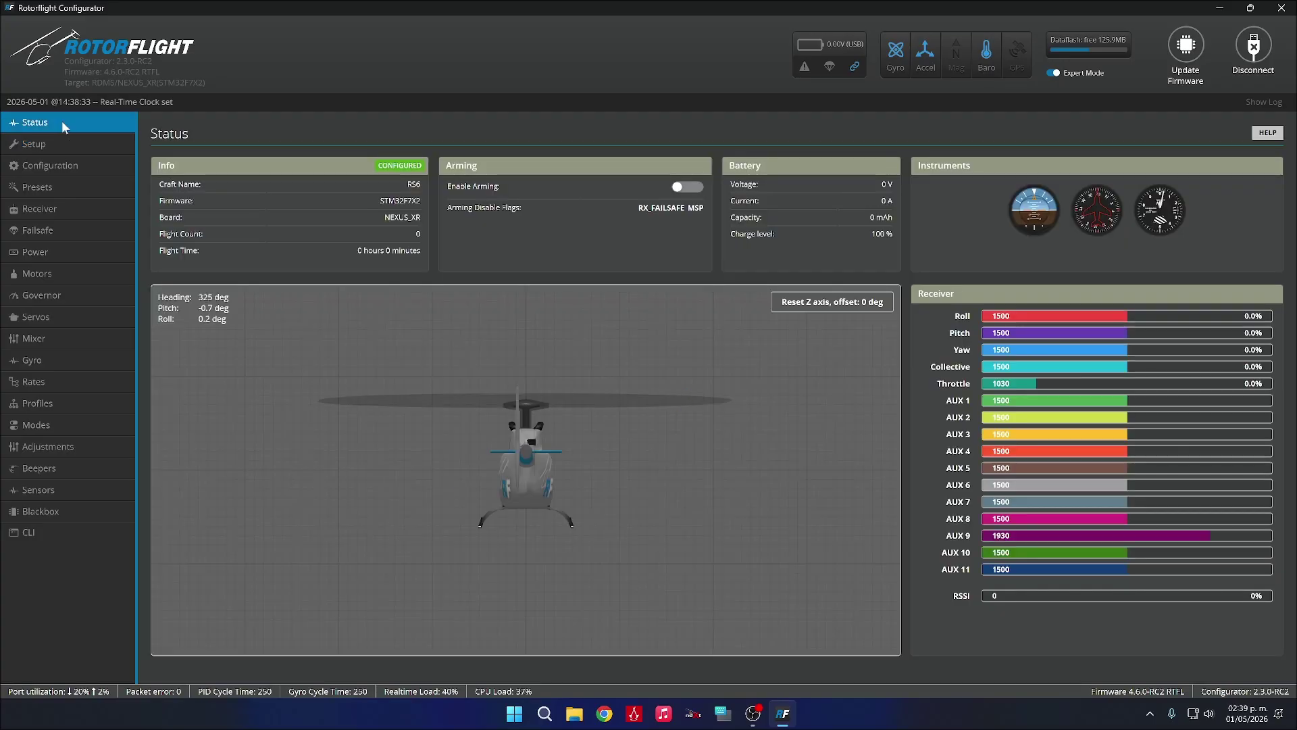
pyautogui.click(60, 173)
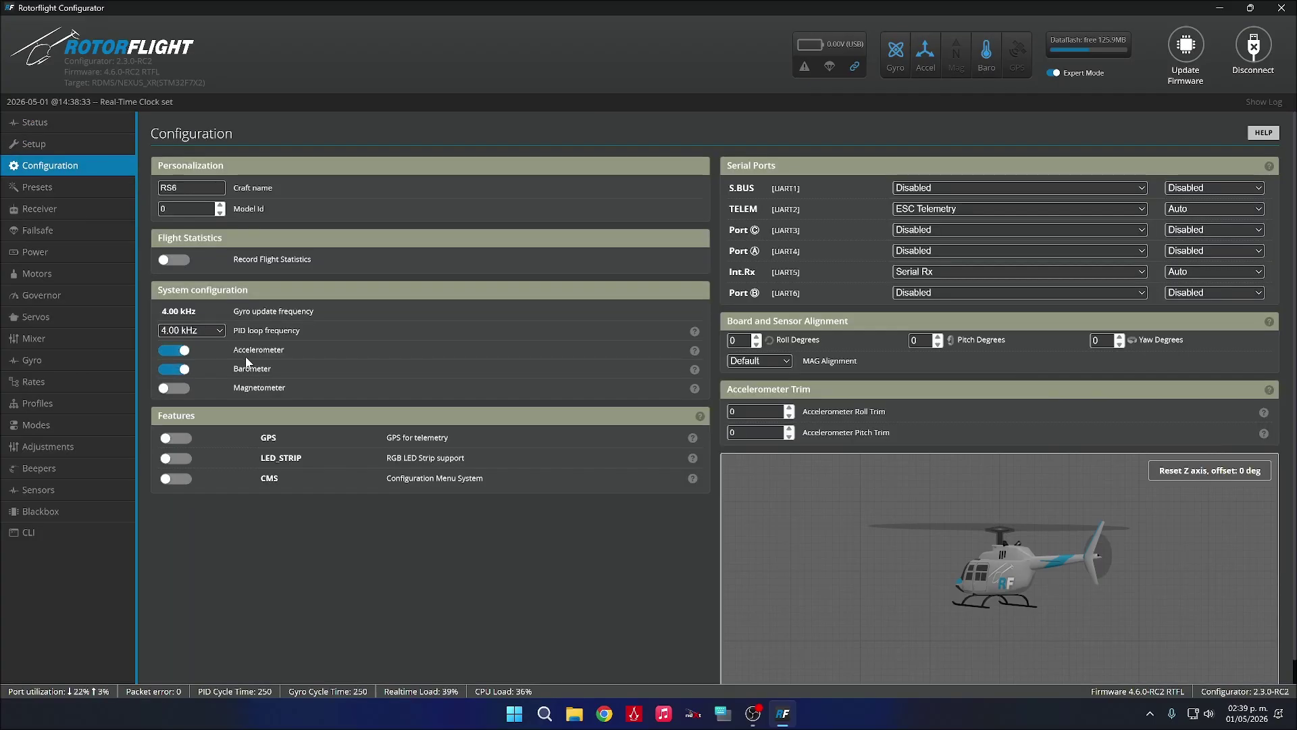
pyautogui.click(222, 331)
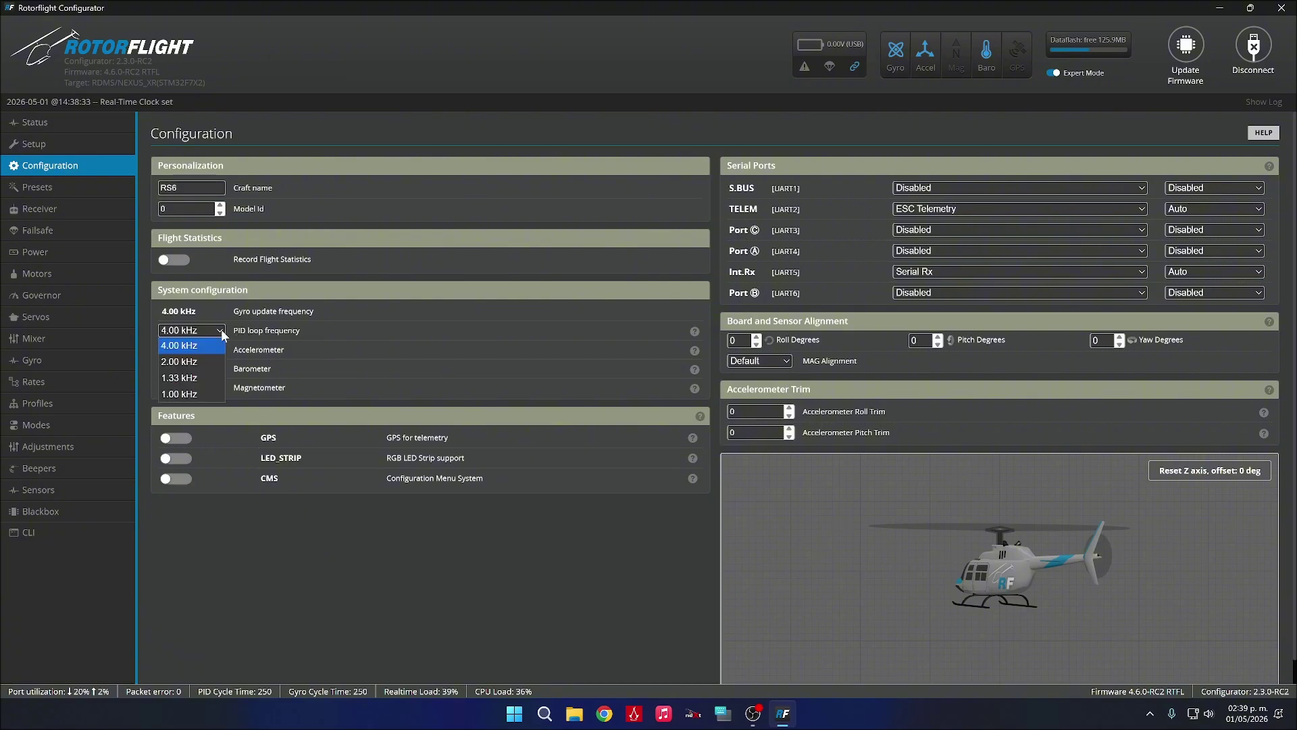
pyautogui.click(191, 348)
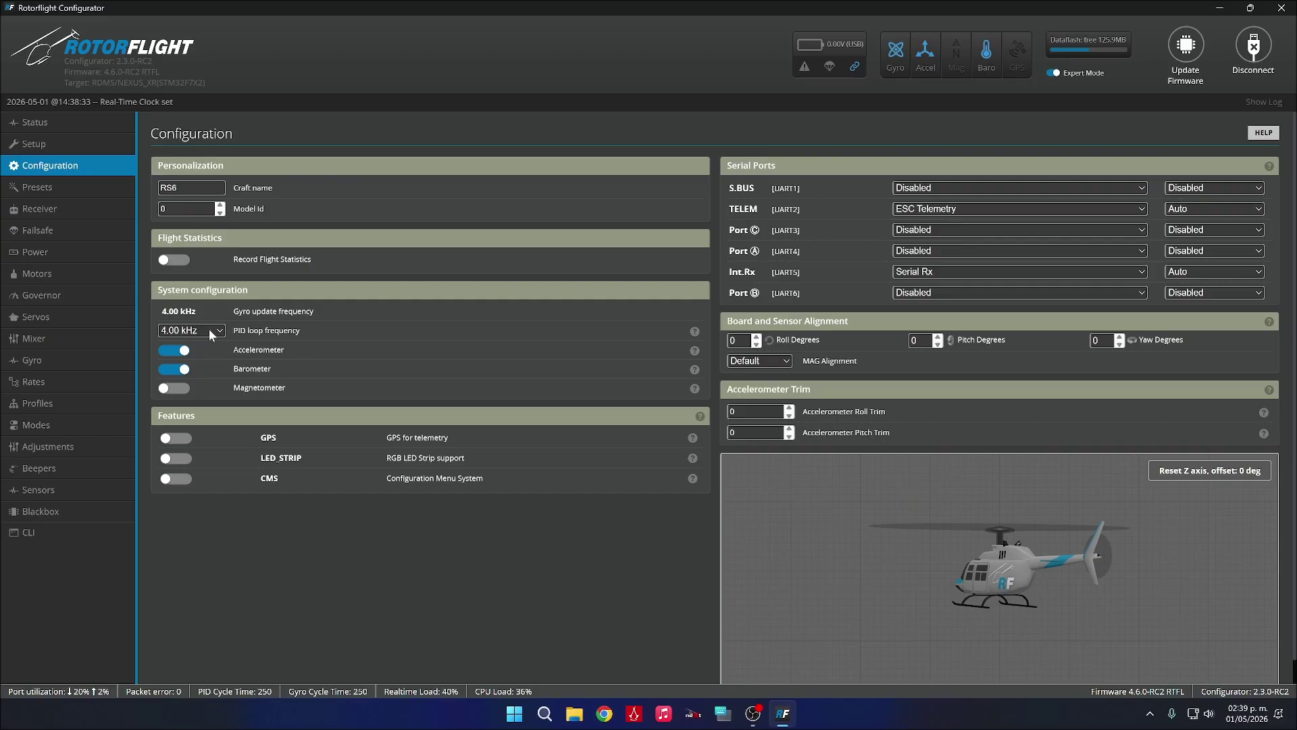
pyautogui.click(220, 332)
pyautogui.click(293, 335)
pyautogui.click(176, 329)
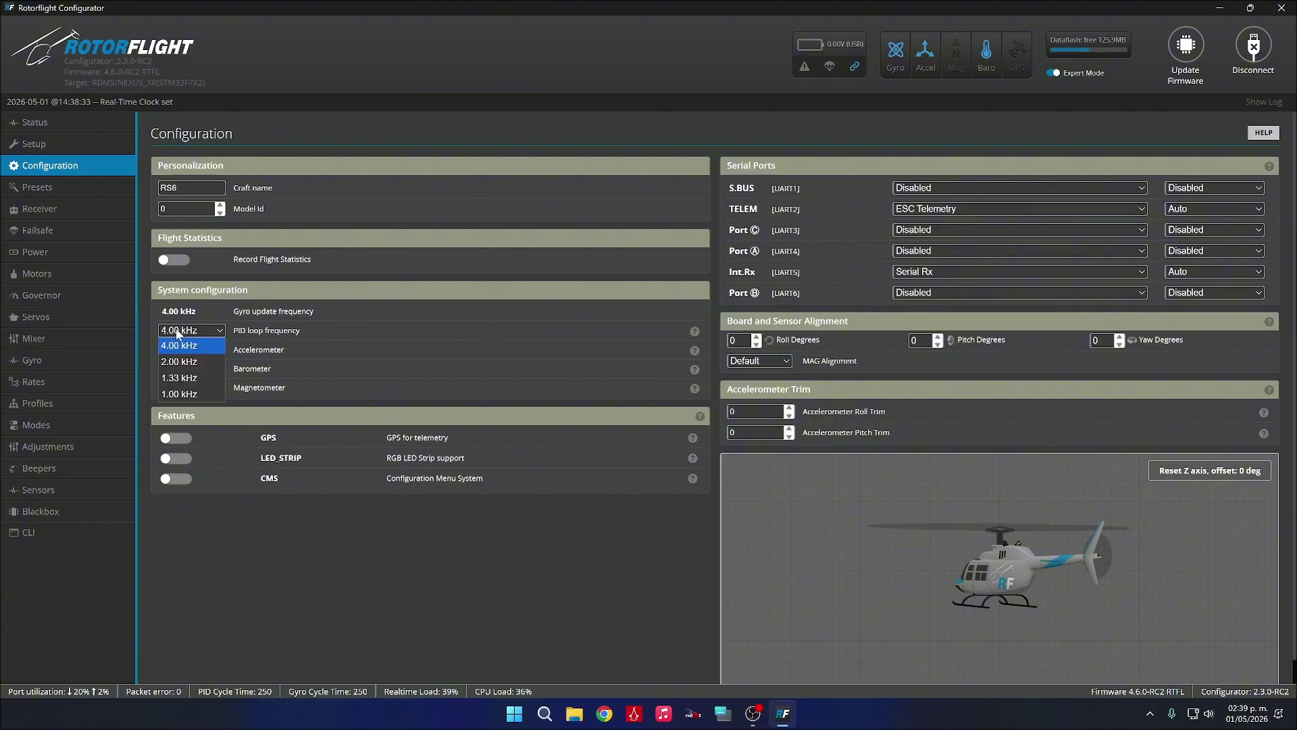
pyautogui.click(189, 347)
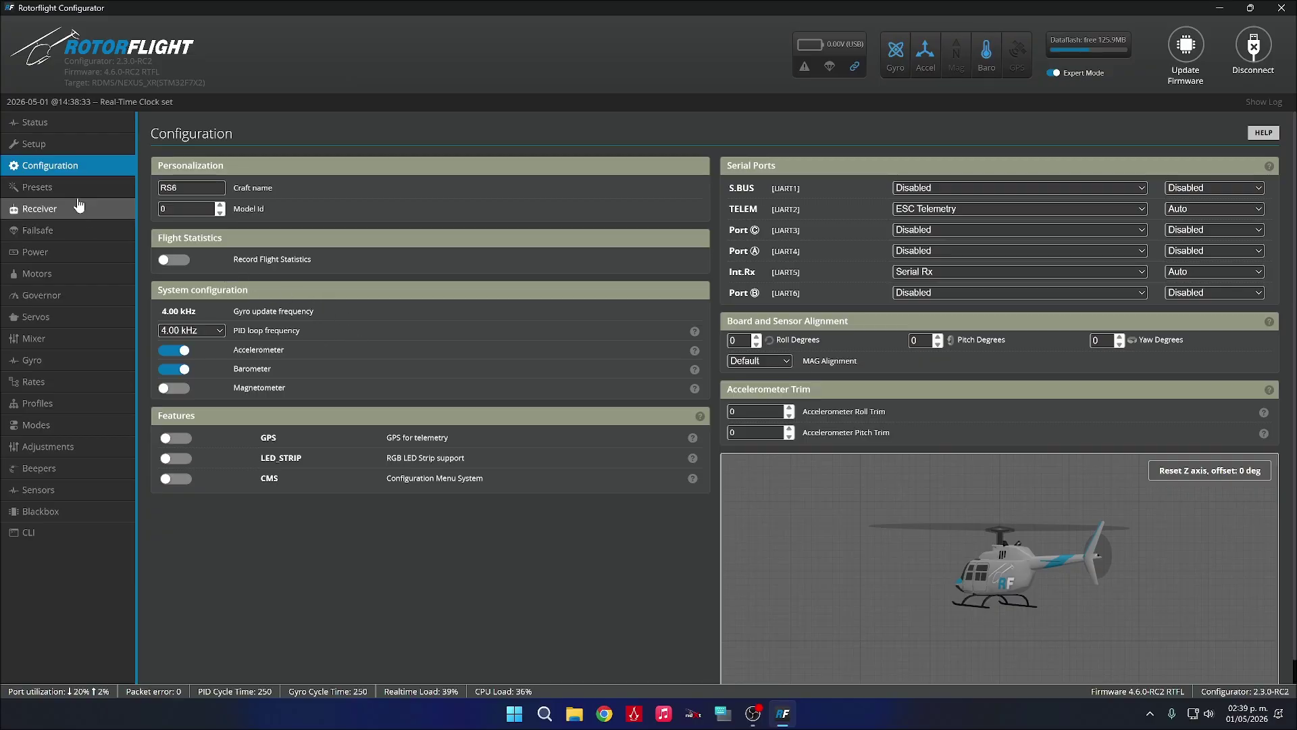
# Set the motor throttle protocol to DSHOT300 and the ESC telemetry protocol to BLHeli32
pyautogui.click(62, 273)
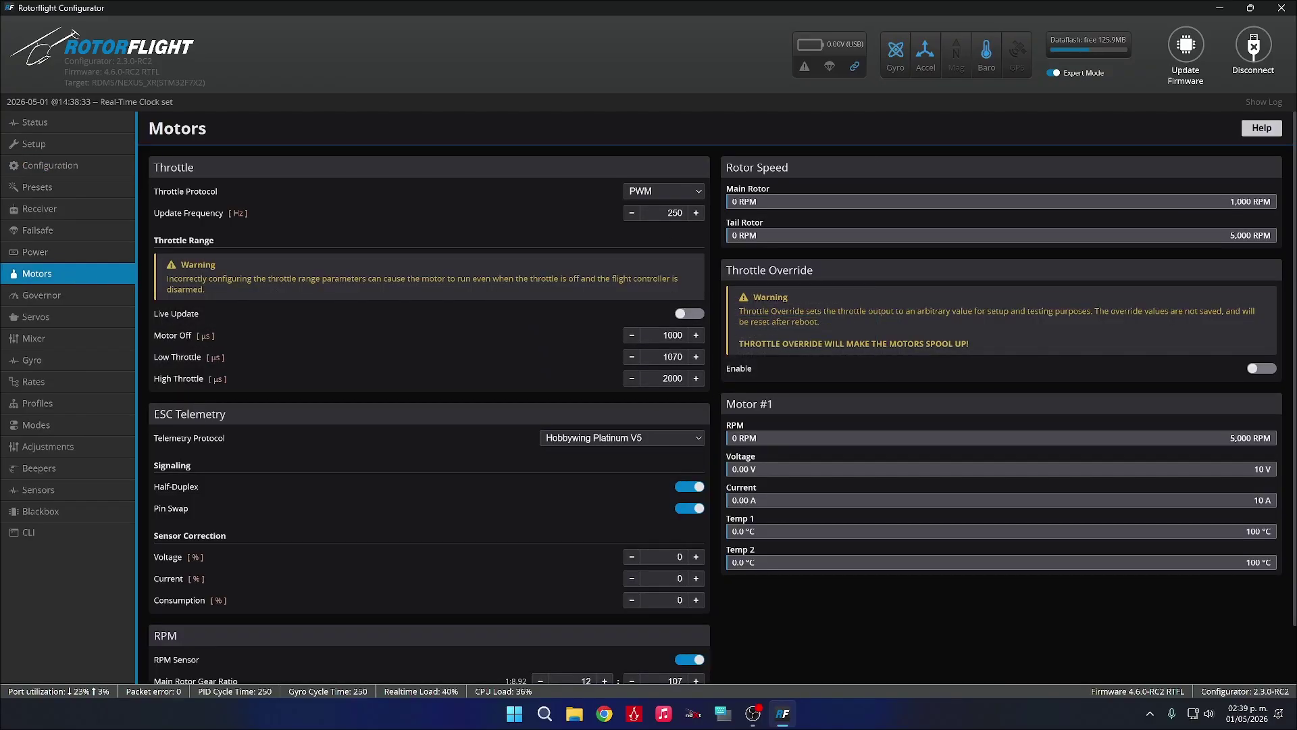
pyautogui.click(664, 193)
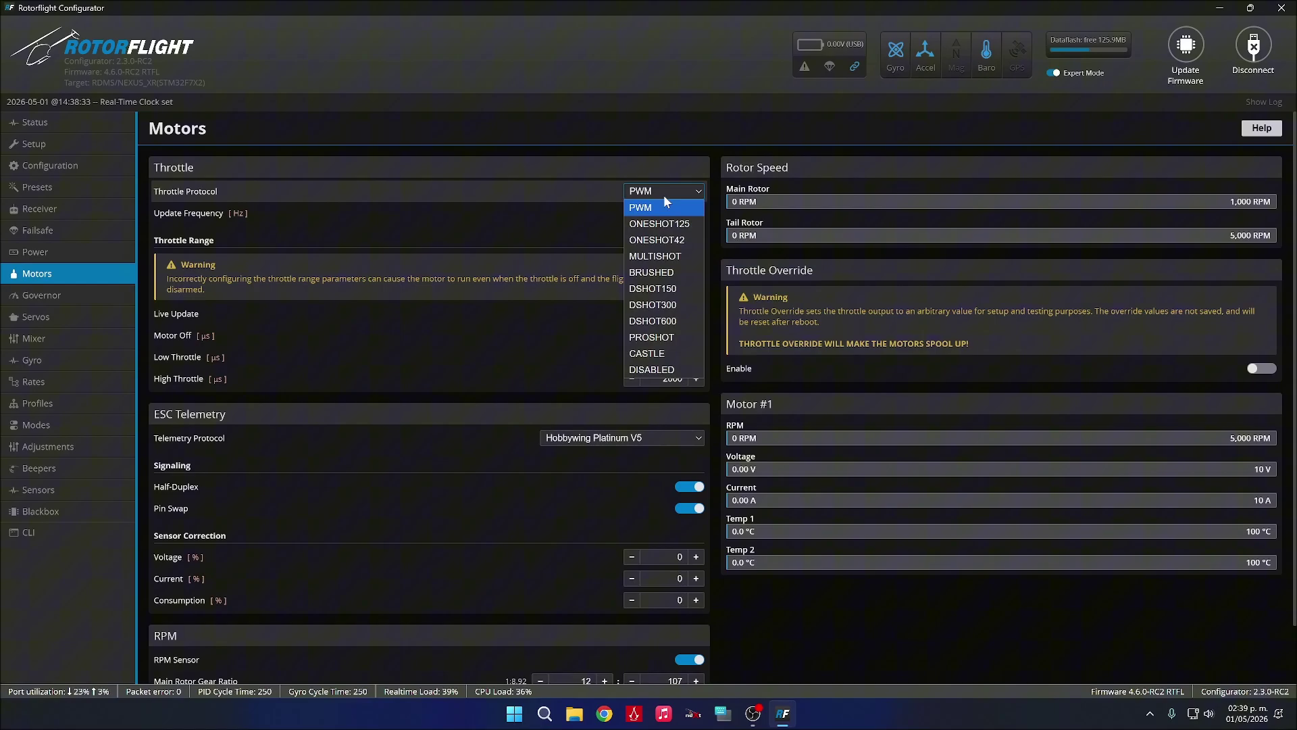
pyautogui.click(669, 304)
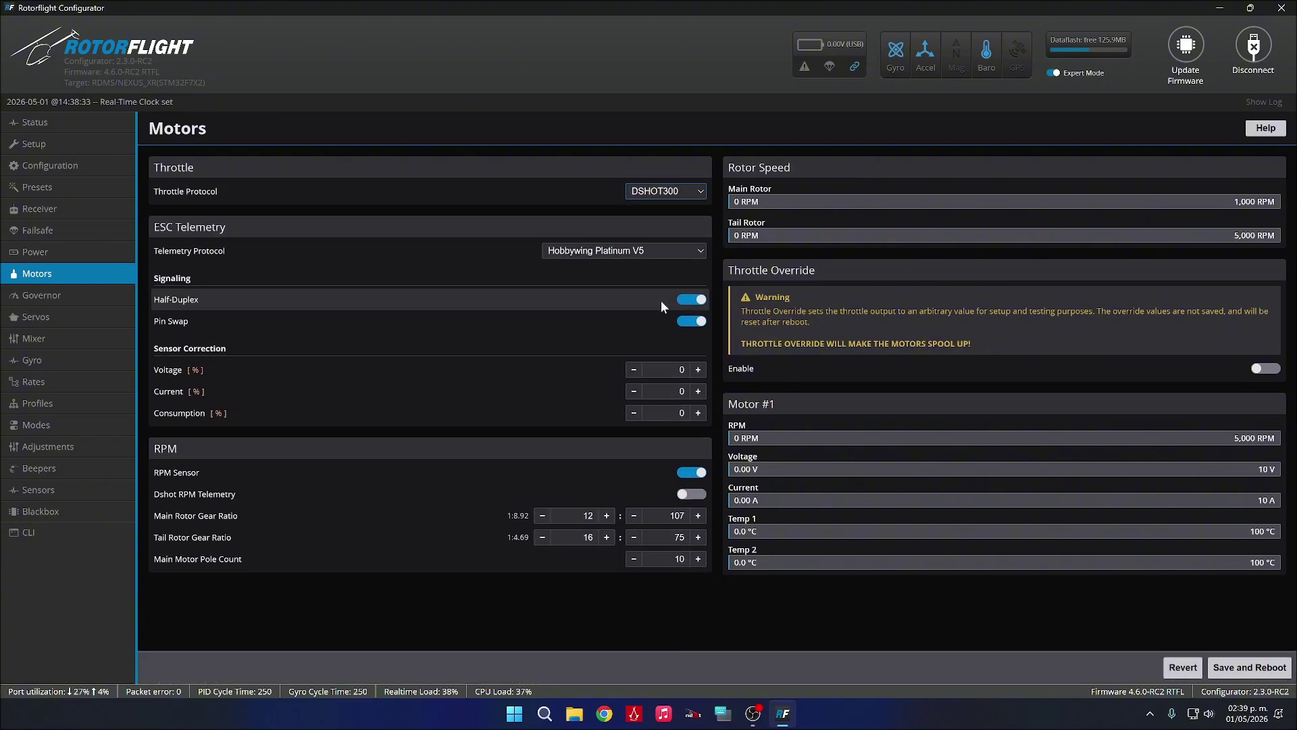
pyautogui.click(645, 251)
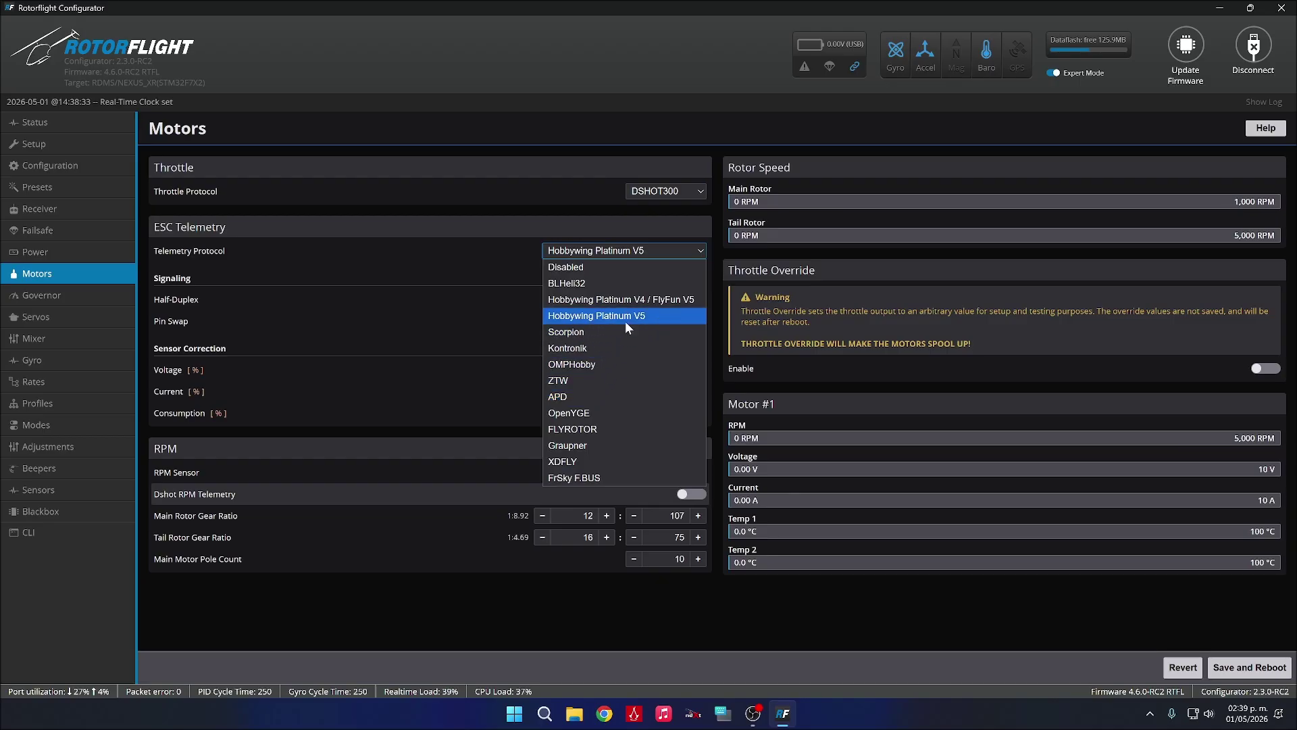
pyautogui.click(600, 283)
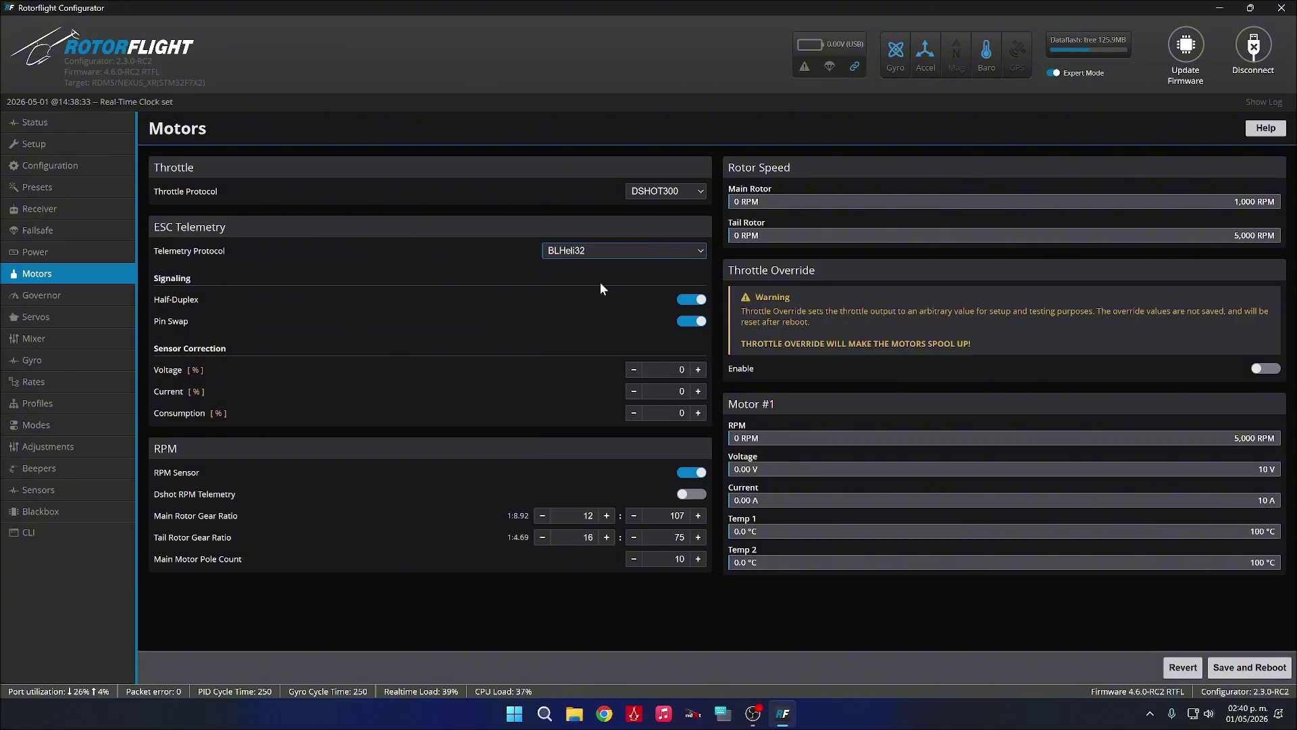
# Turn off telemetry half-duplex and pin swap, enable Dshot RPM Telemetry, and save the motor settings with a reboot
pyautogui.click(693, 302)
pyautogui.click(691, 321)
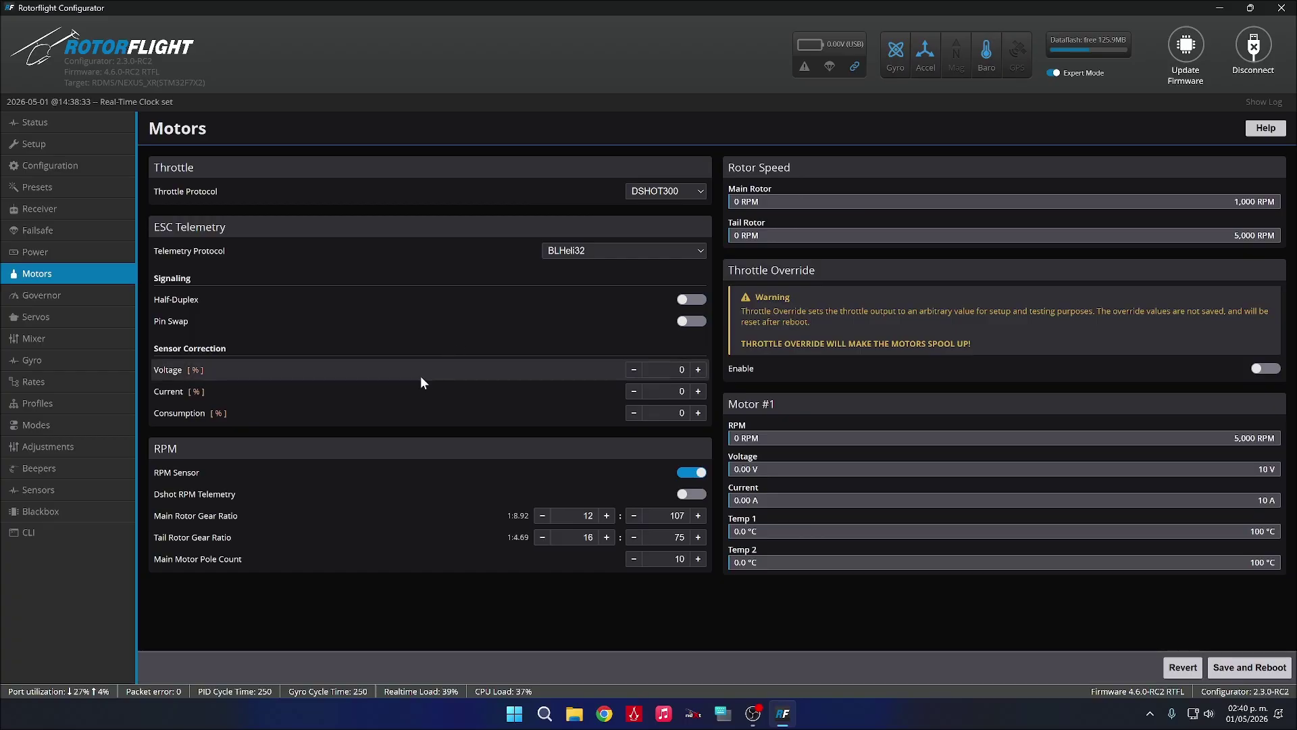
pyautogui.click(692, 498)
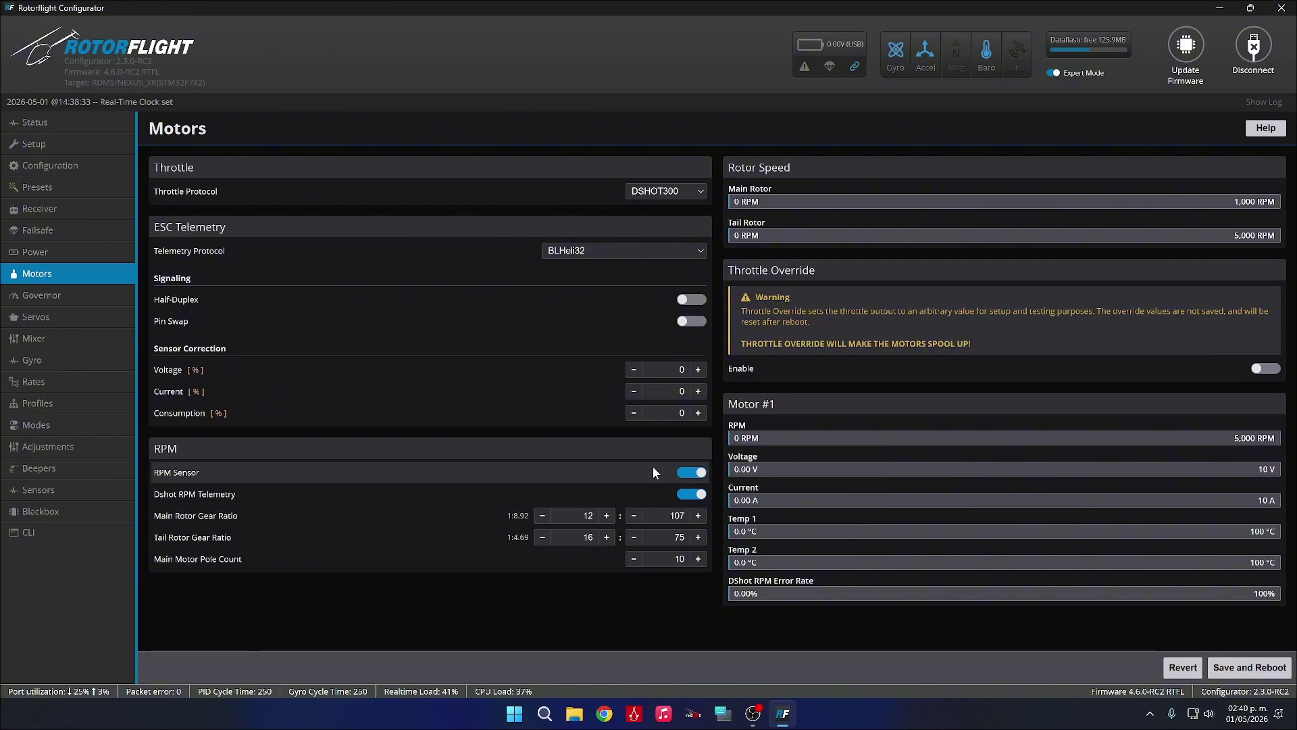
pyautogui.click(1242, 668)
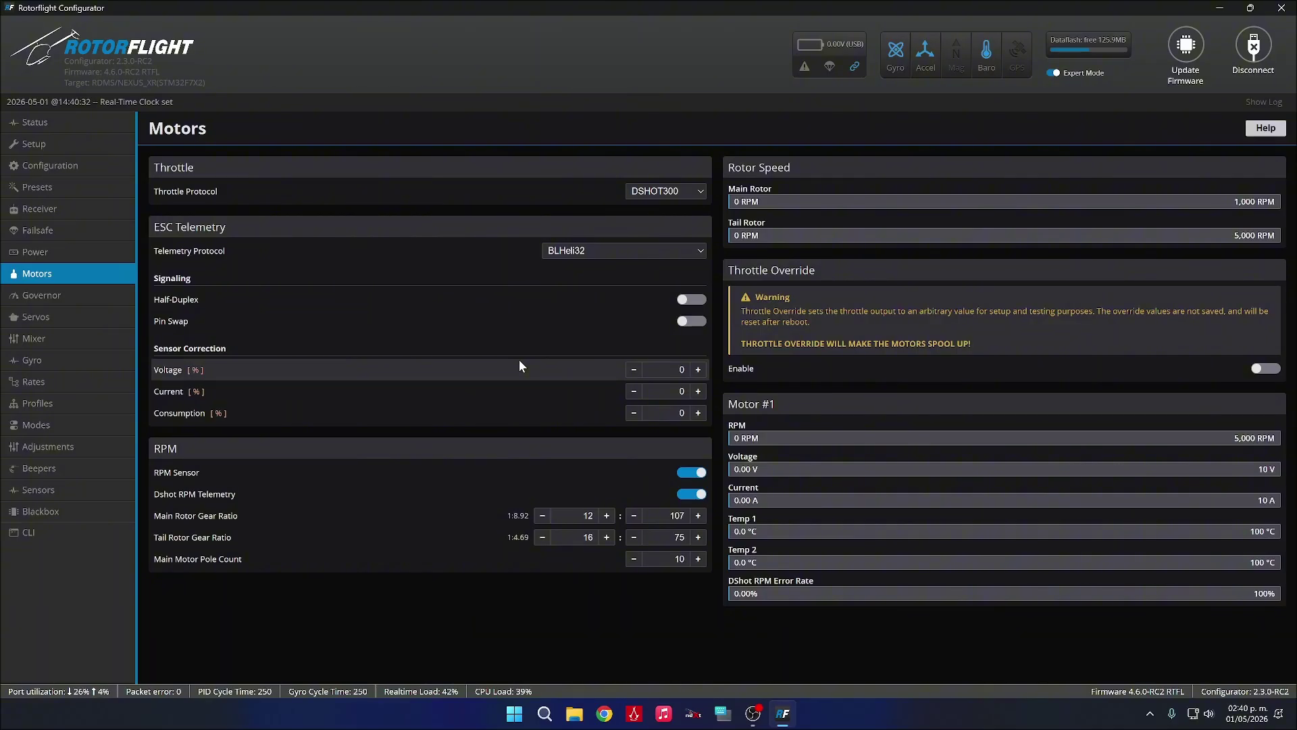
# Check the governor settings and the ESC telemetry readings for battery power and motor 1
pyautogui.click(82, 303)
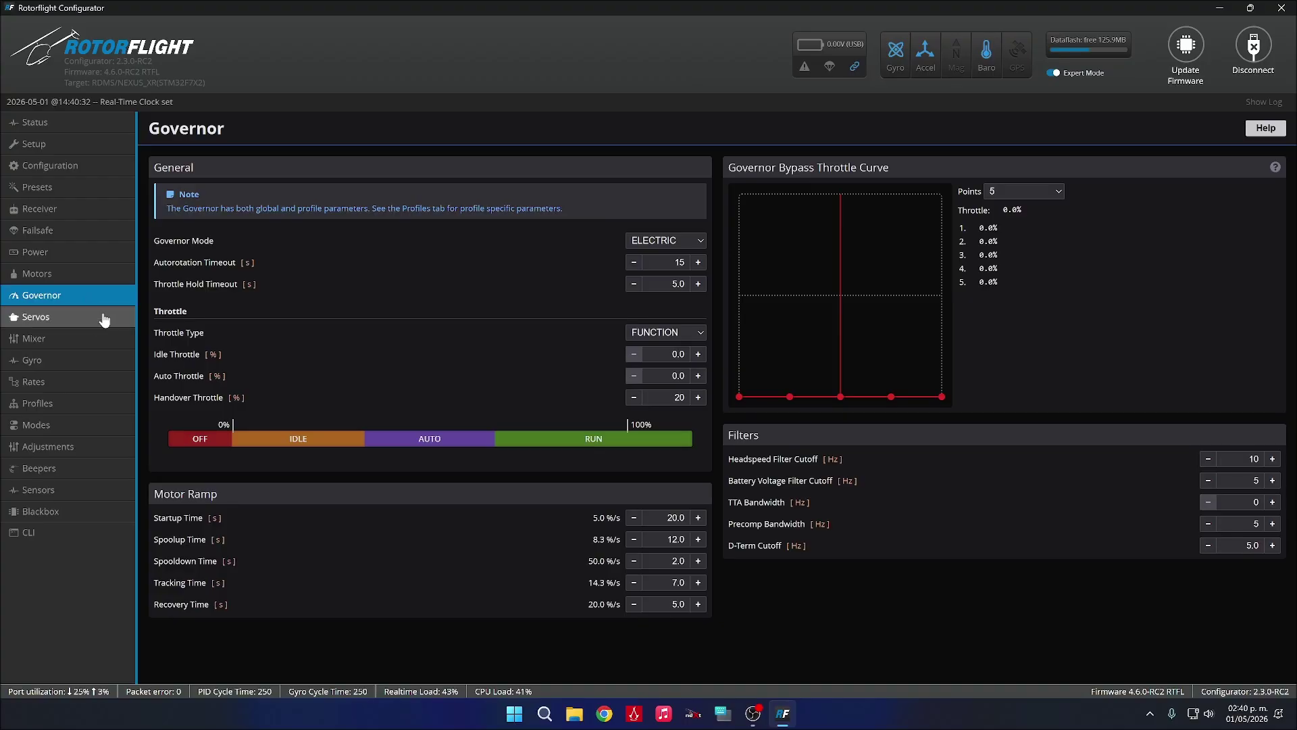
pyautogui.click(82, 258)
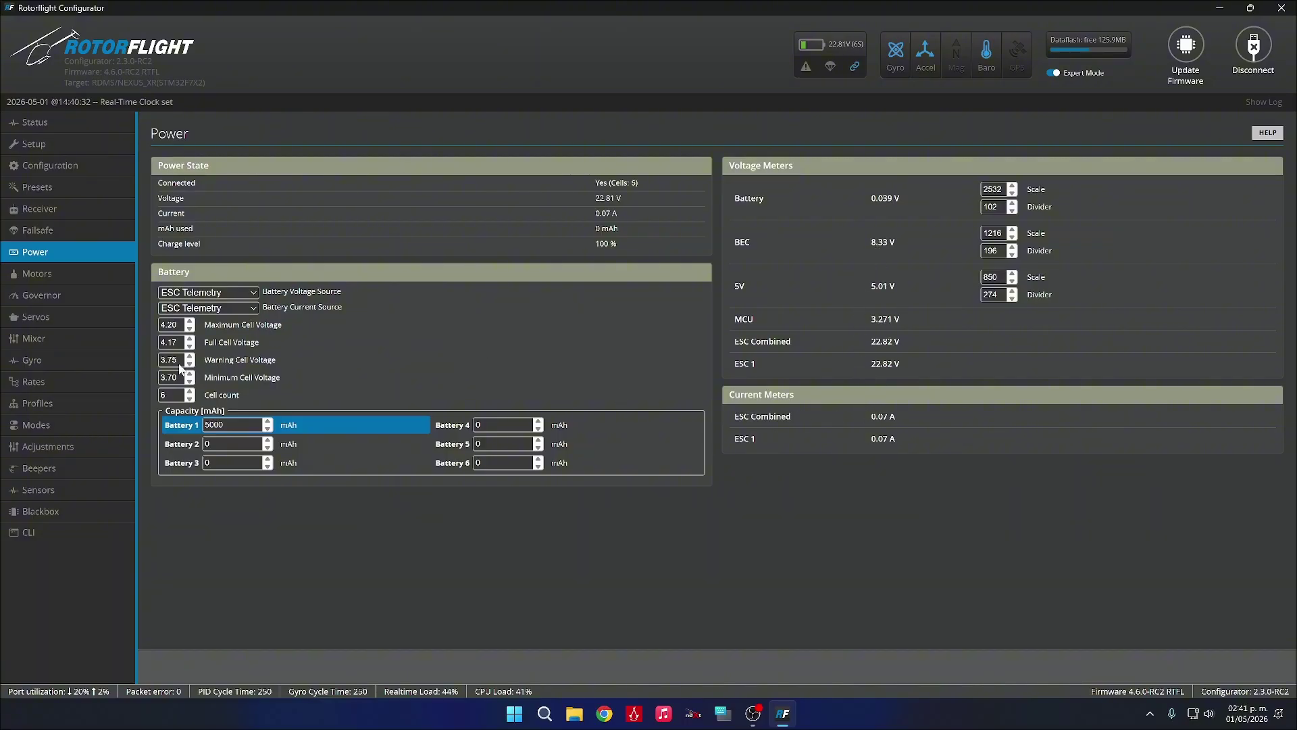
pyautogui.click(69, 275)
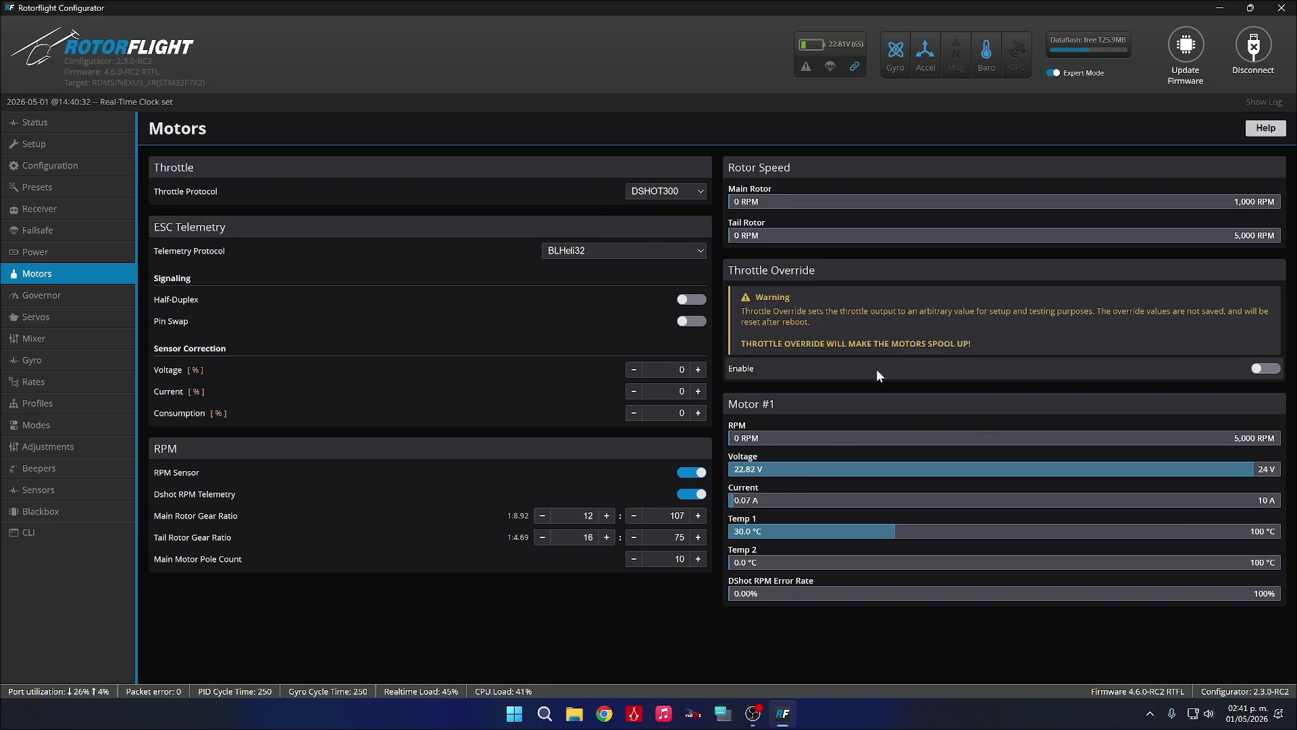
# Enable Throttle Override and test motor 1 at 6% and 32% throttle to check its RPM telemetry
pyautogui.click(1257, 369)
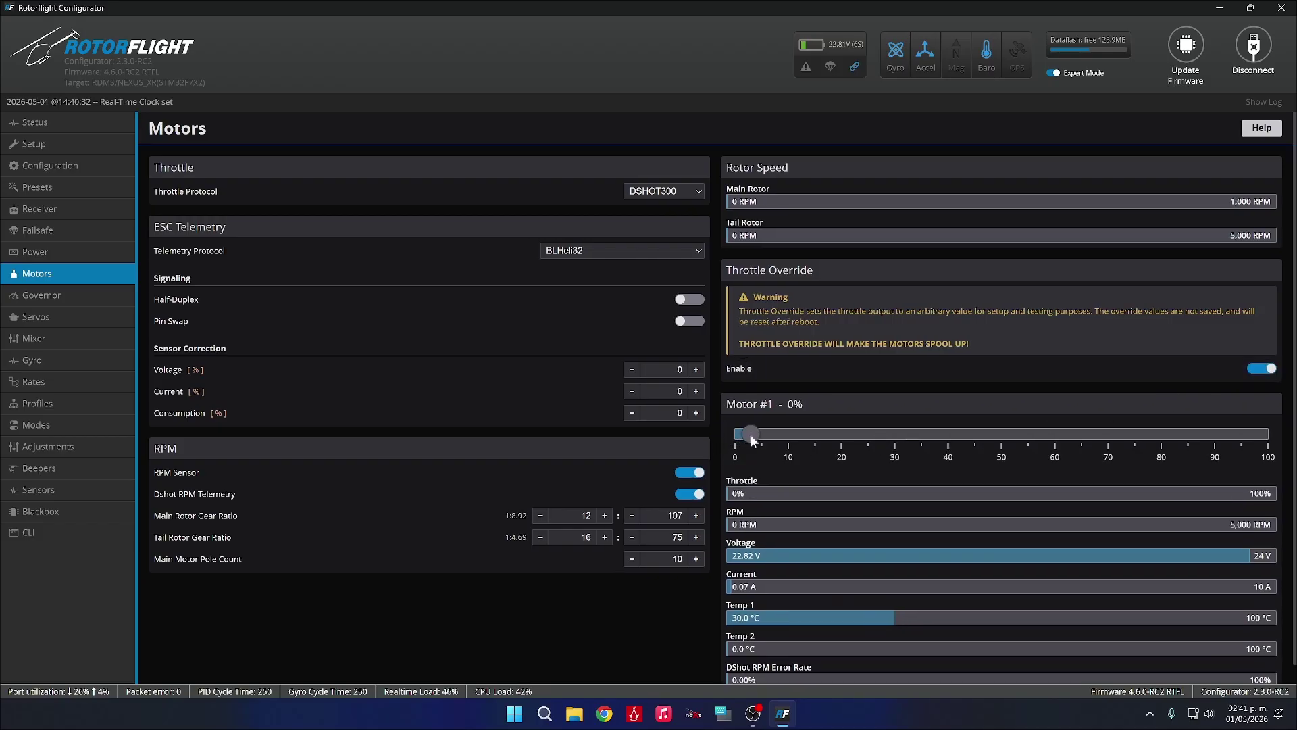
pyautogui.moveTo(752, 438); pyautogui.dragTo(766, 435)
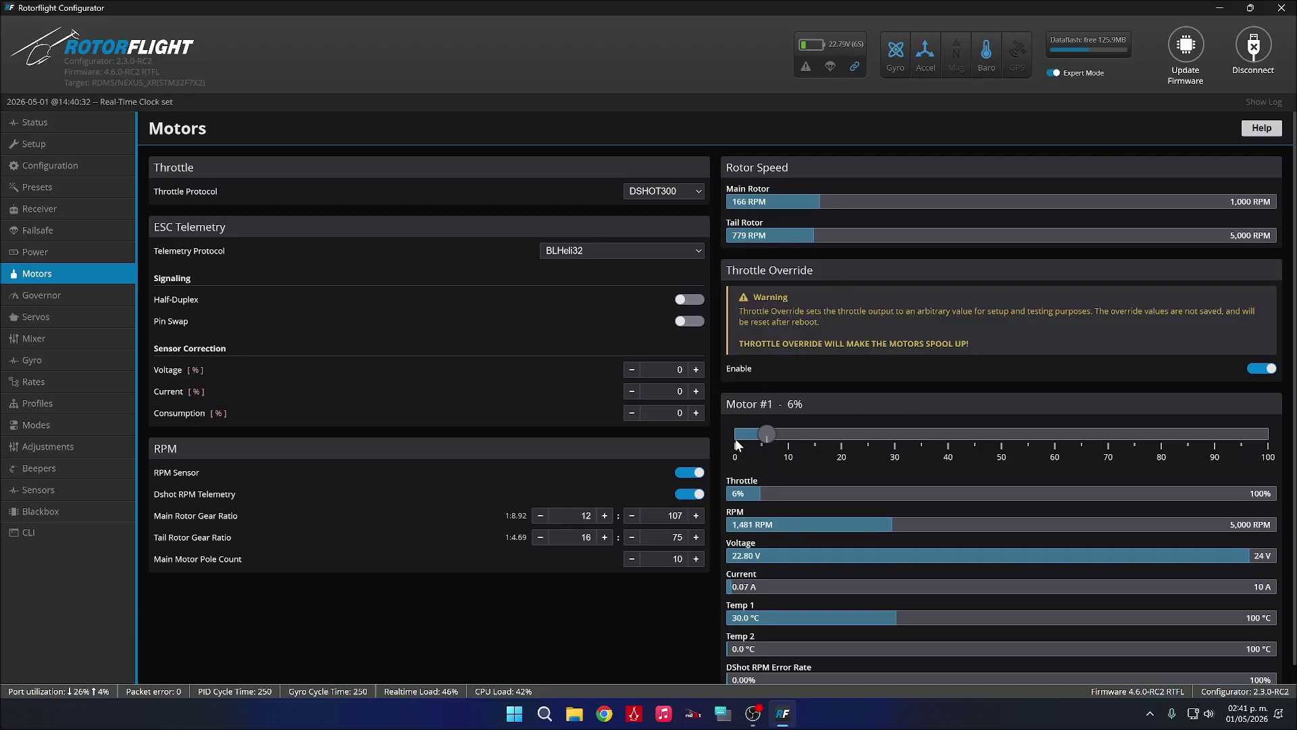
pyautogui.moveTo(763, 432); pyautogui.dragTo(792, 437)
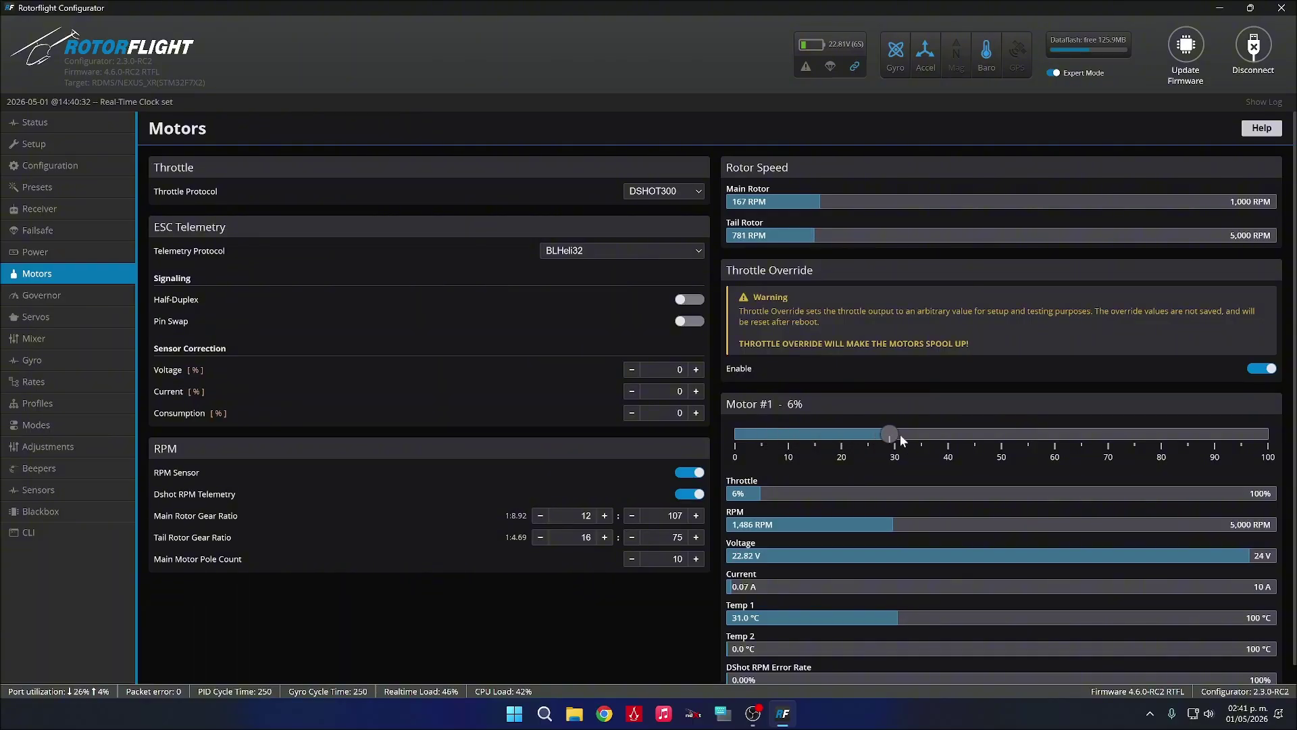
pyautogui.moveTo(900, 434); pyautogui.dragTo(906, 434)
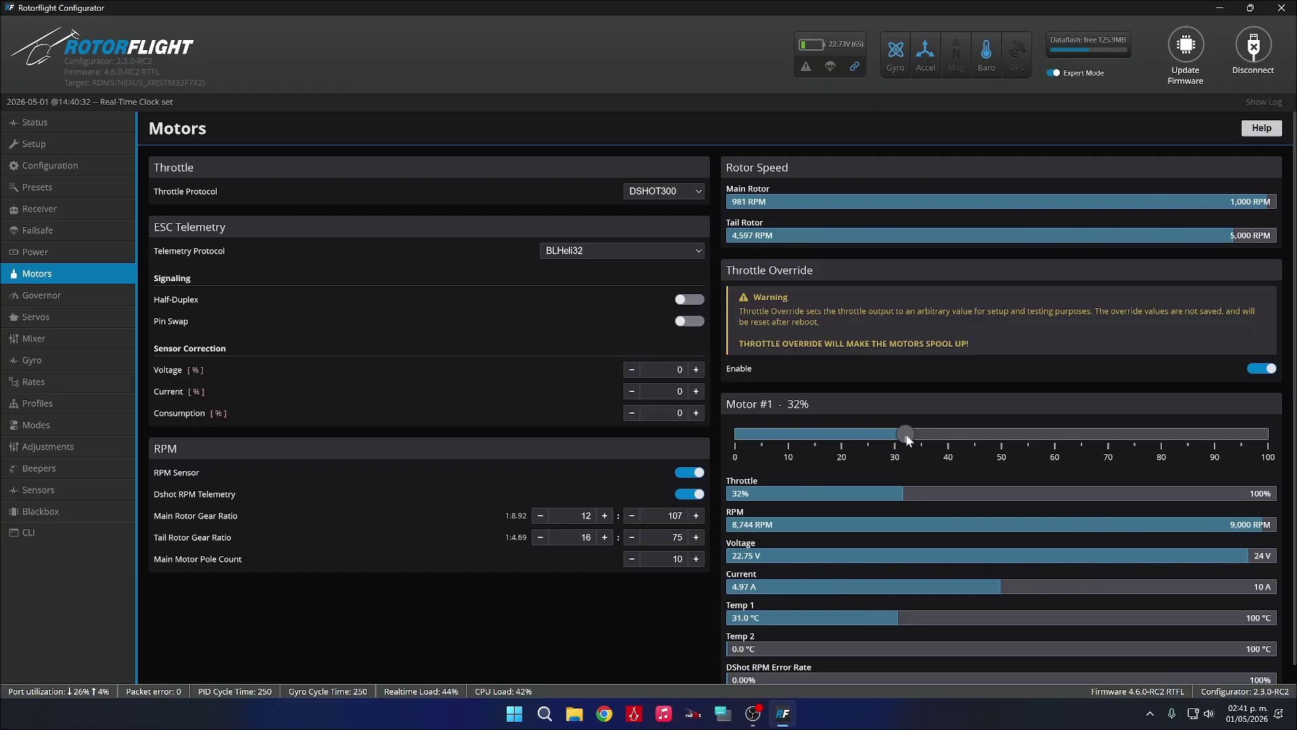
# Test motor 1 at 50% throttle, return its throttle to 0%, and disable Throttle Override
pyautogui.moveTo(906, 436); pyautogui.dragTo(1002, 436)
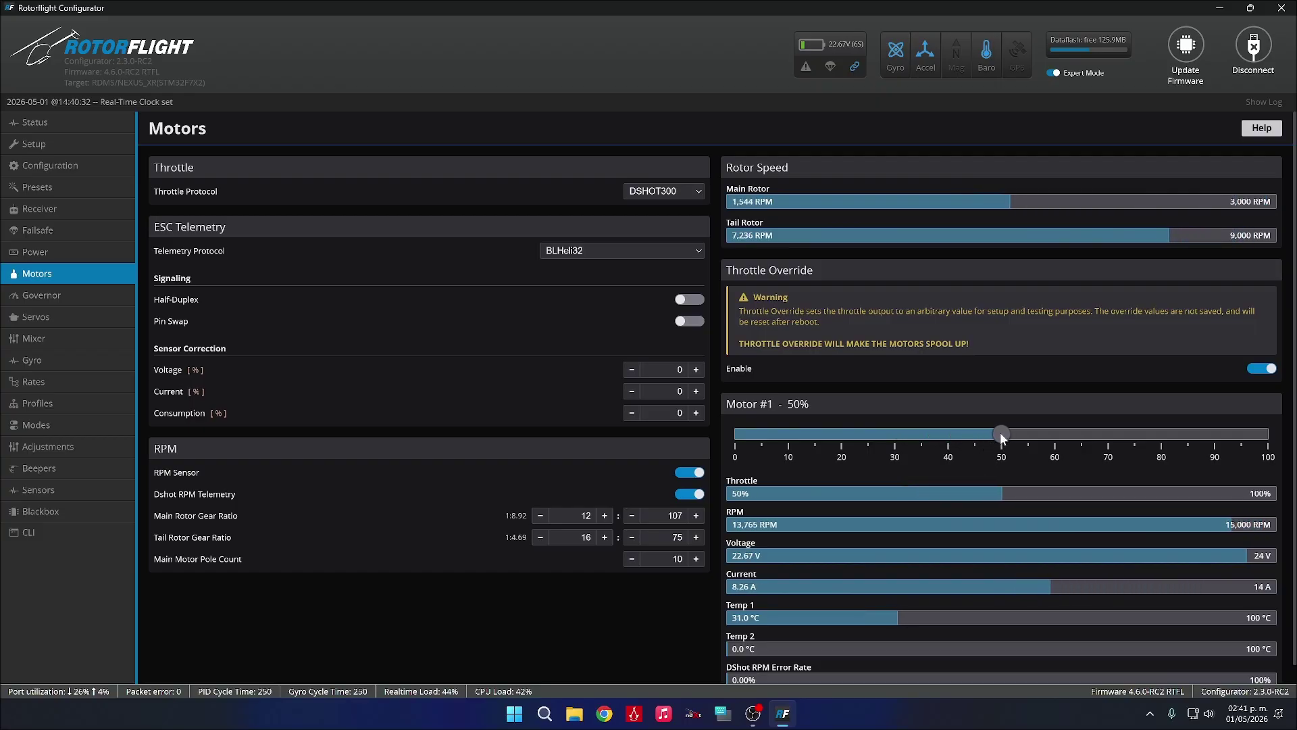
pyautogui.moveTo(1000, 433); pyautogui.dragTo(735, 435)
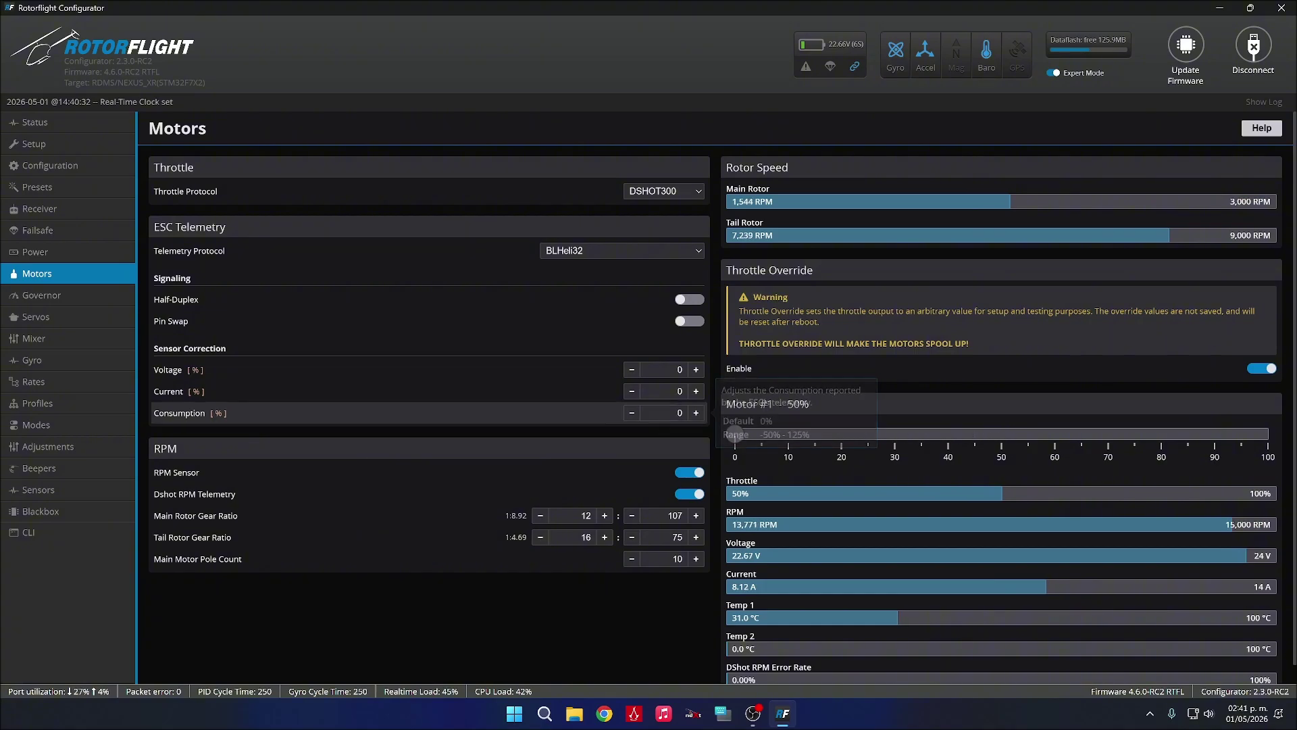
pyautogui.click(1251, 375)
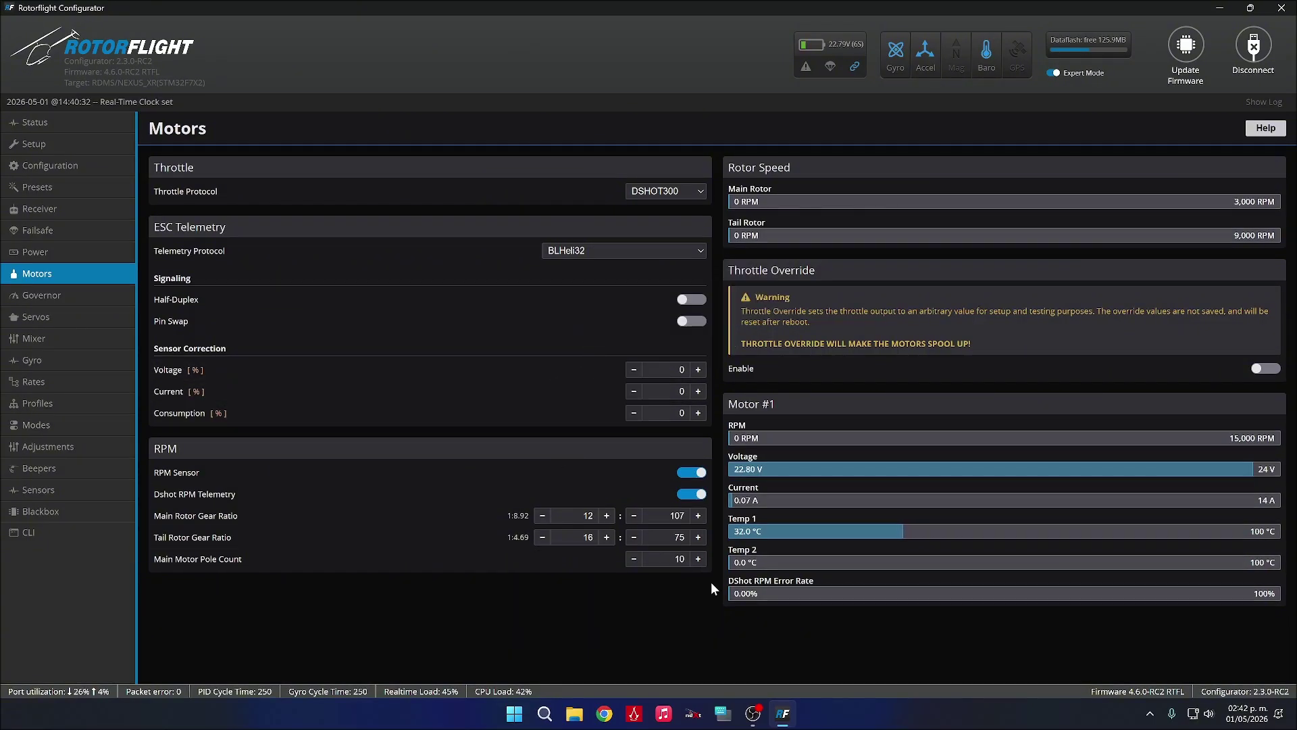
# Switch to Chrome and read the RPM Measurement page's Bi-directional DSHOT section for the recommended protocol and AM32 firmware support
pyautogui.click(604, 713)
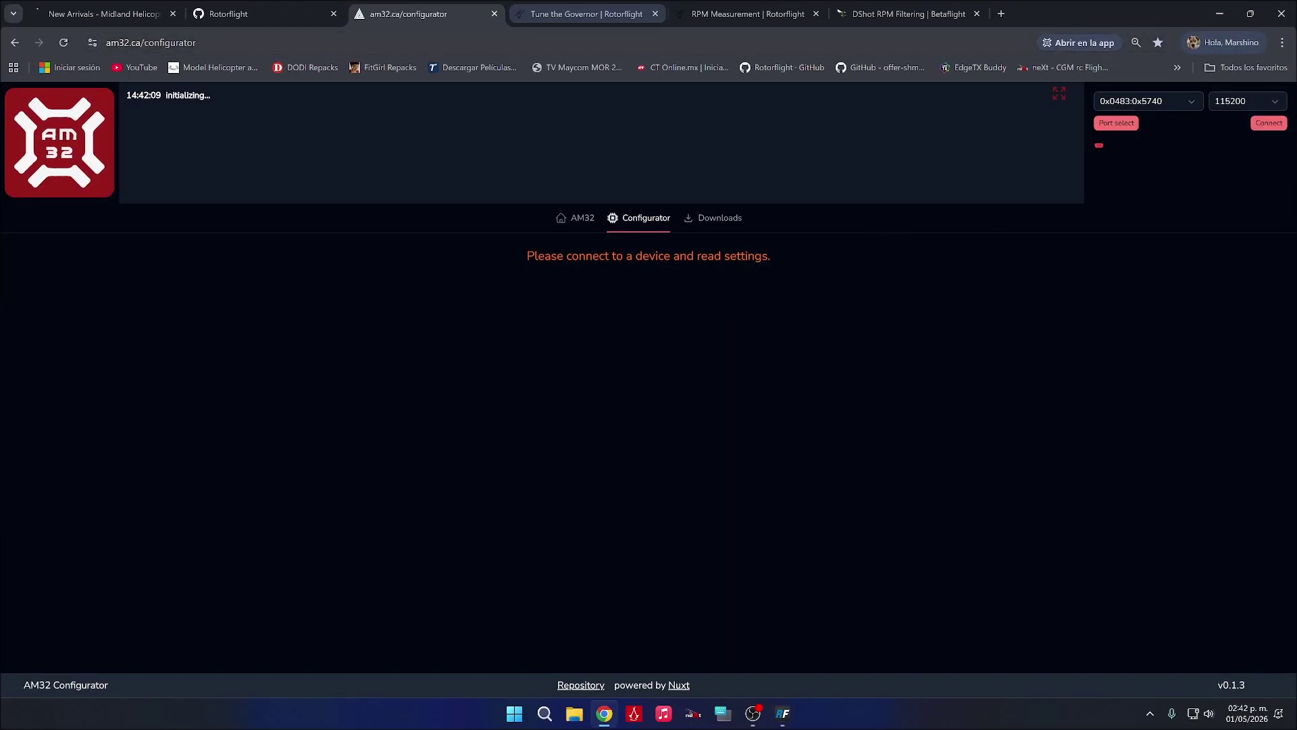
pyautogui.click(629, 14)
pyautogui.click(732, 13)
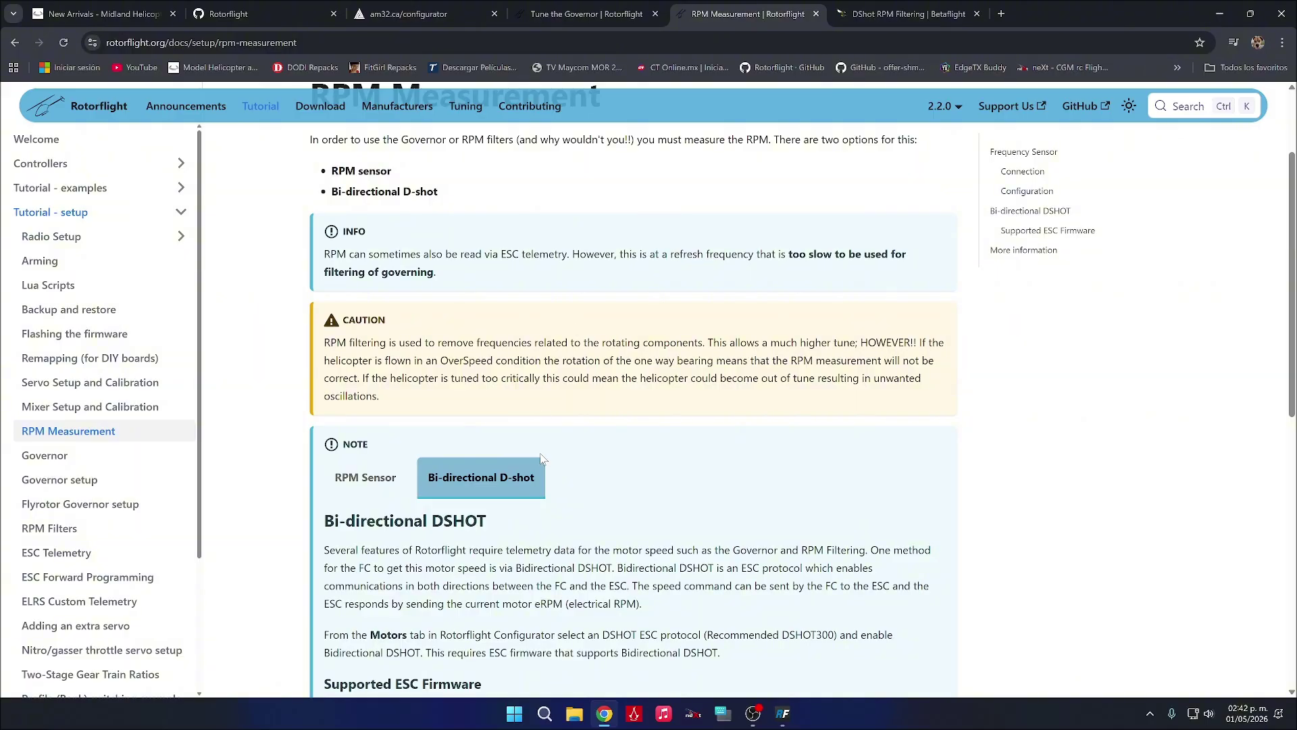
pyautogui.scroll(-1, 691, 358)
pyautogui.scroll(3, 647, 408)
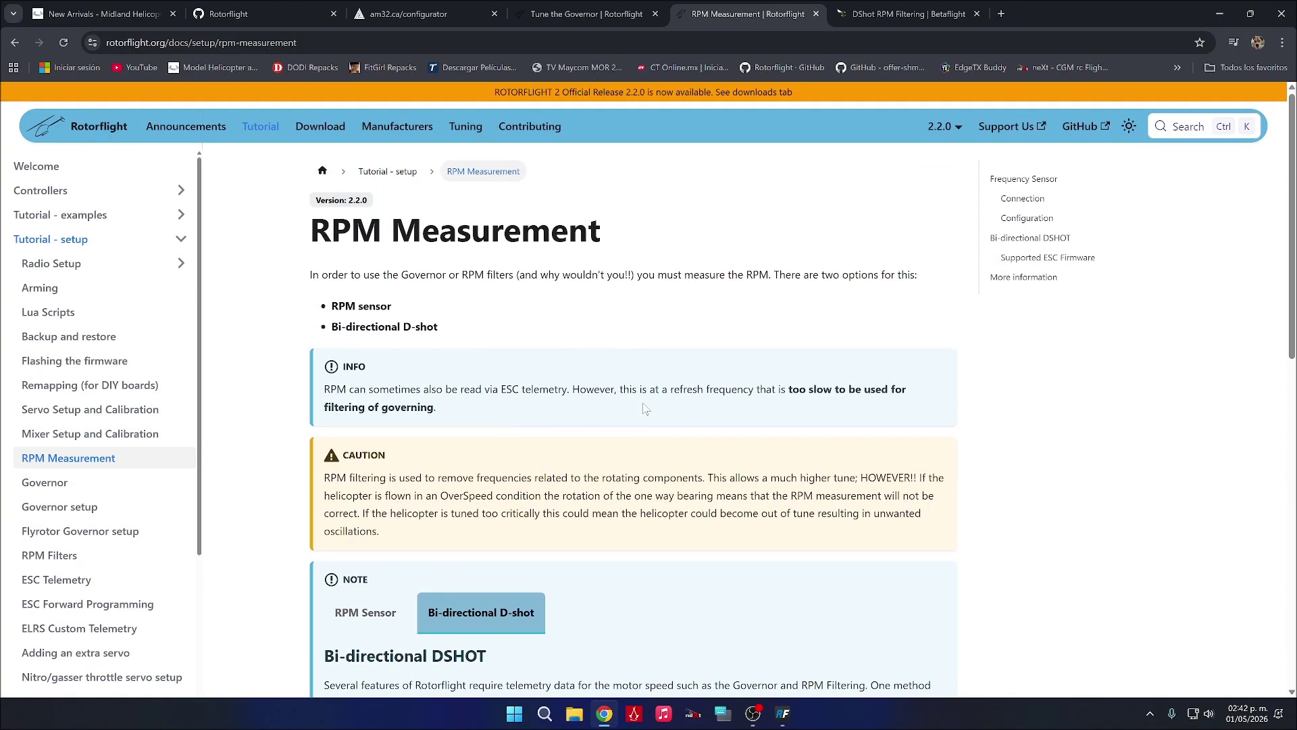
pyautogui.scroll(-2, 645, 408)
pyautogui.scroll(-3, 643, 407)
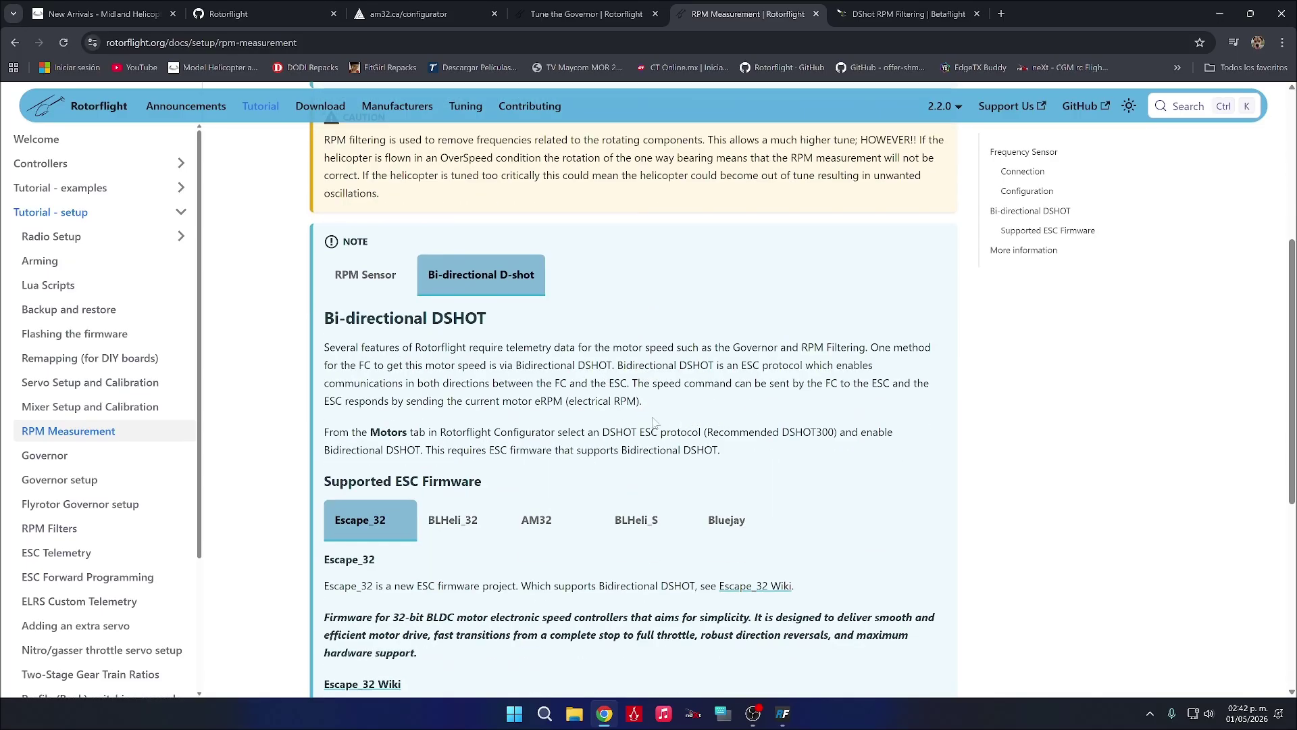
pyautogui.moveTo(707, 432); pyautogui.dragTo(835, 431)
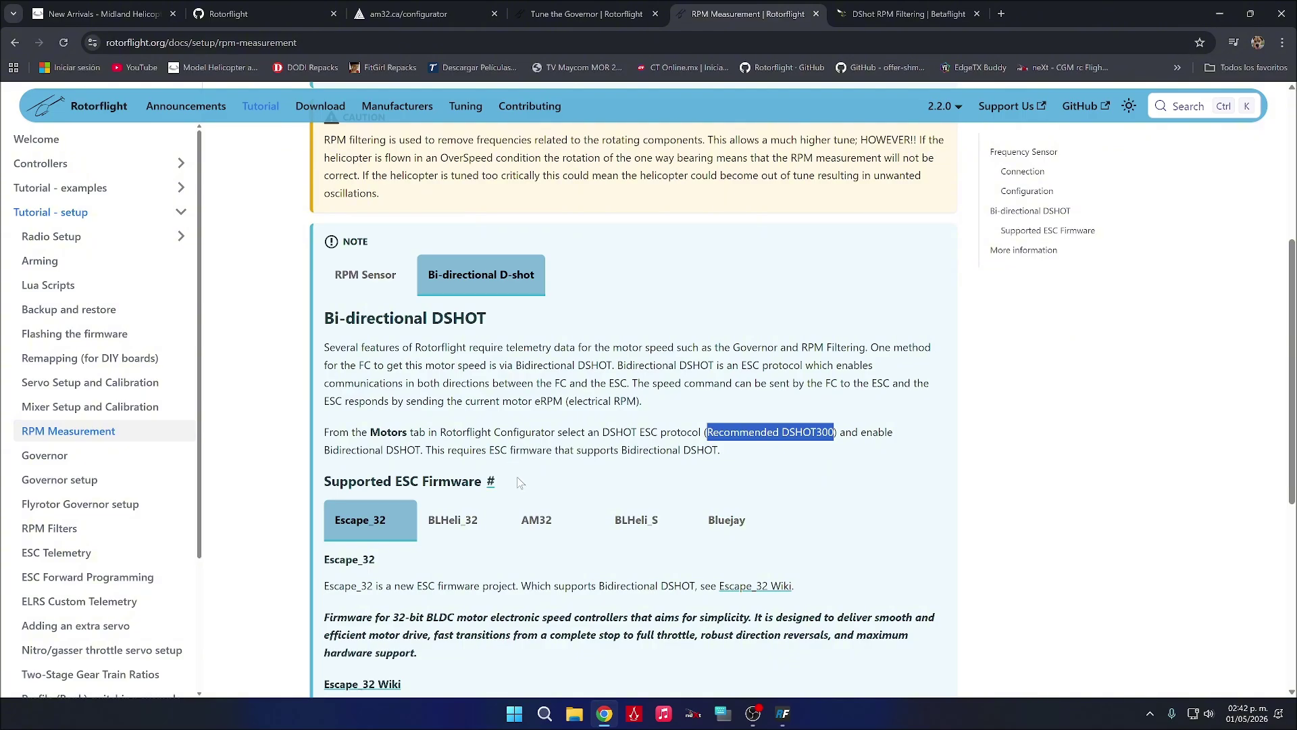
pyautogui.click(673, 472)
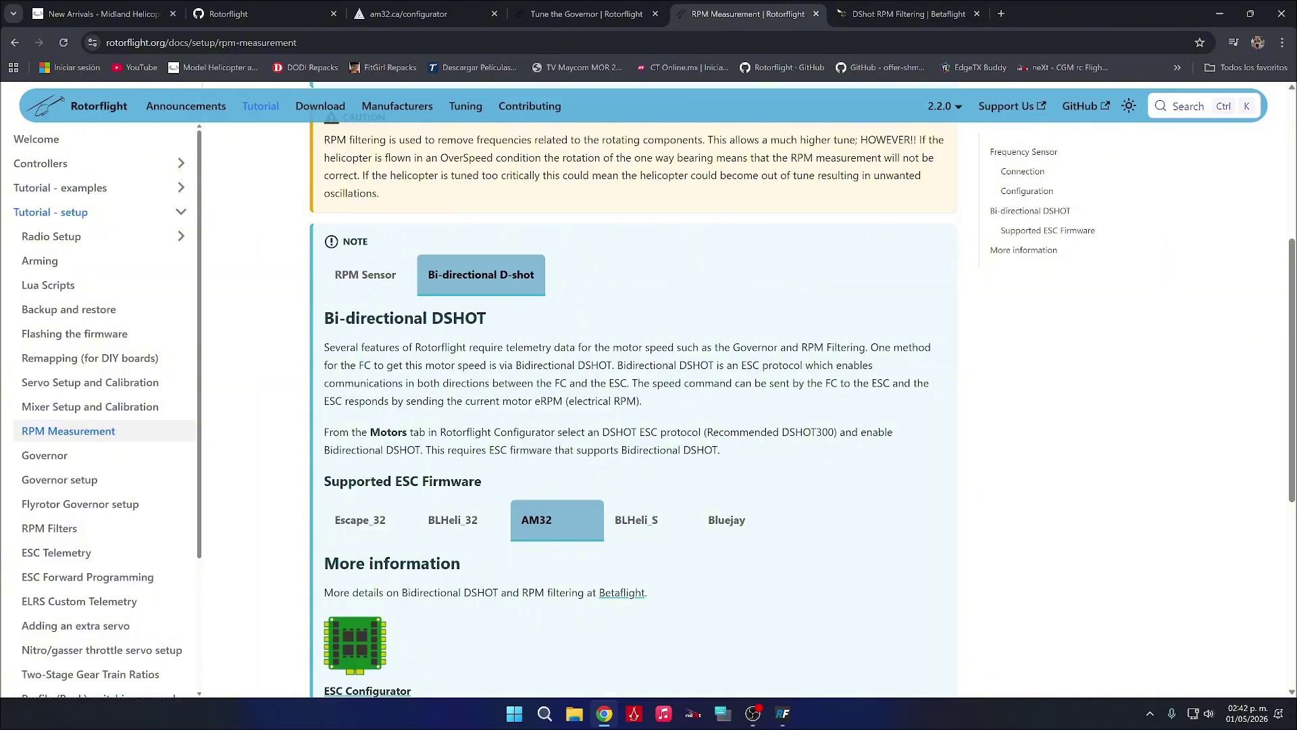
pyautogui.moveTo(782, 431); pyautogui.dragTo(834, 431)
pyautogui.scroll(5, 722, 427)
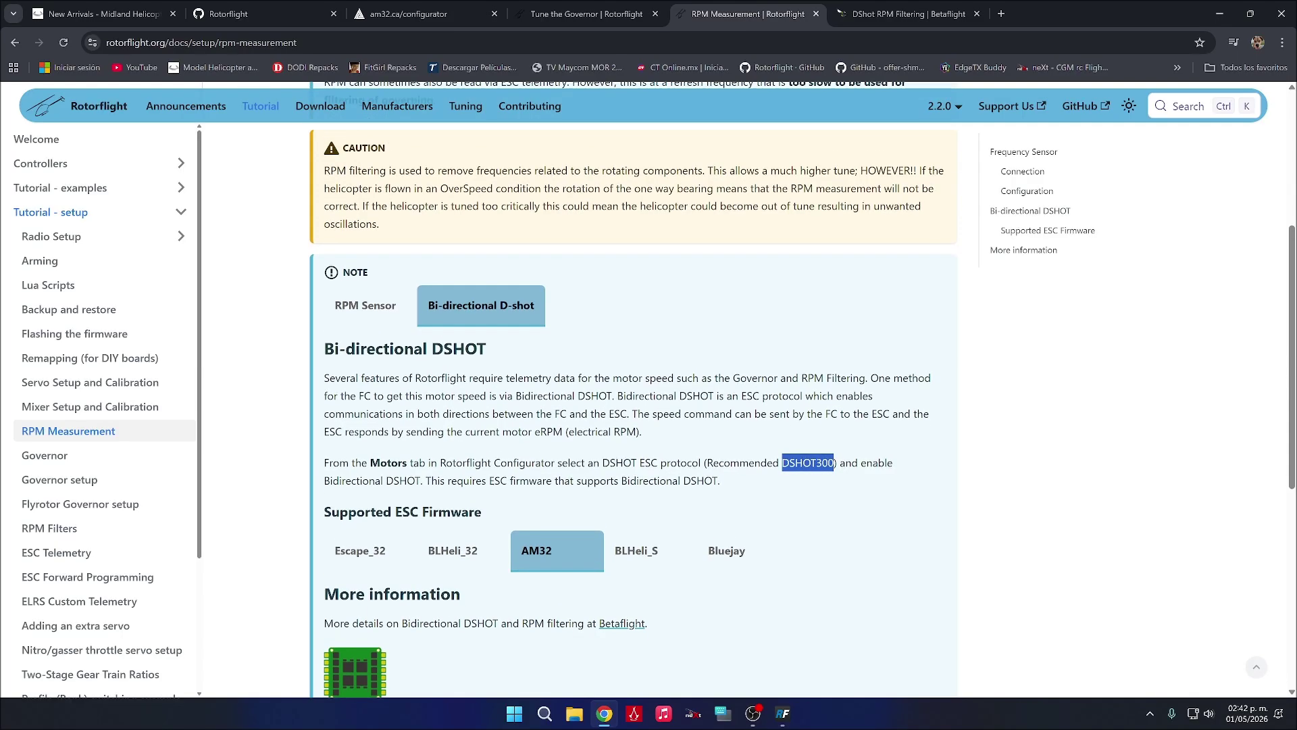
# Skim Betaflight's DShot RPM Filtering guide from the introduction through the configuration and tuning sections
pyautogui.click(906, 13)
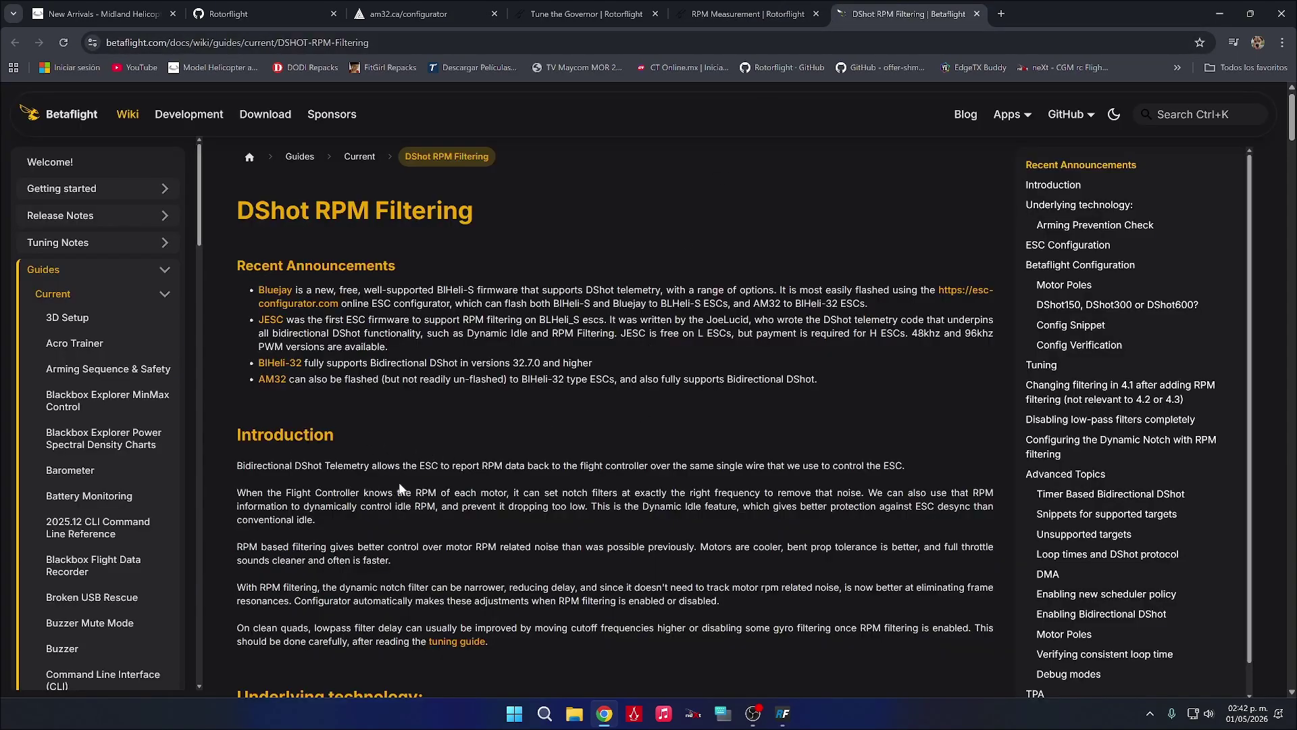
pyautogui.scroll(-3, 304, 407)
pyautogui.scroll(3, 303, 407)
pyautogui.scroll(-7, 399, 481)
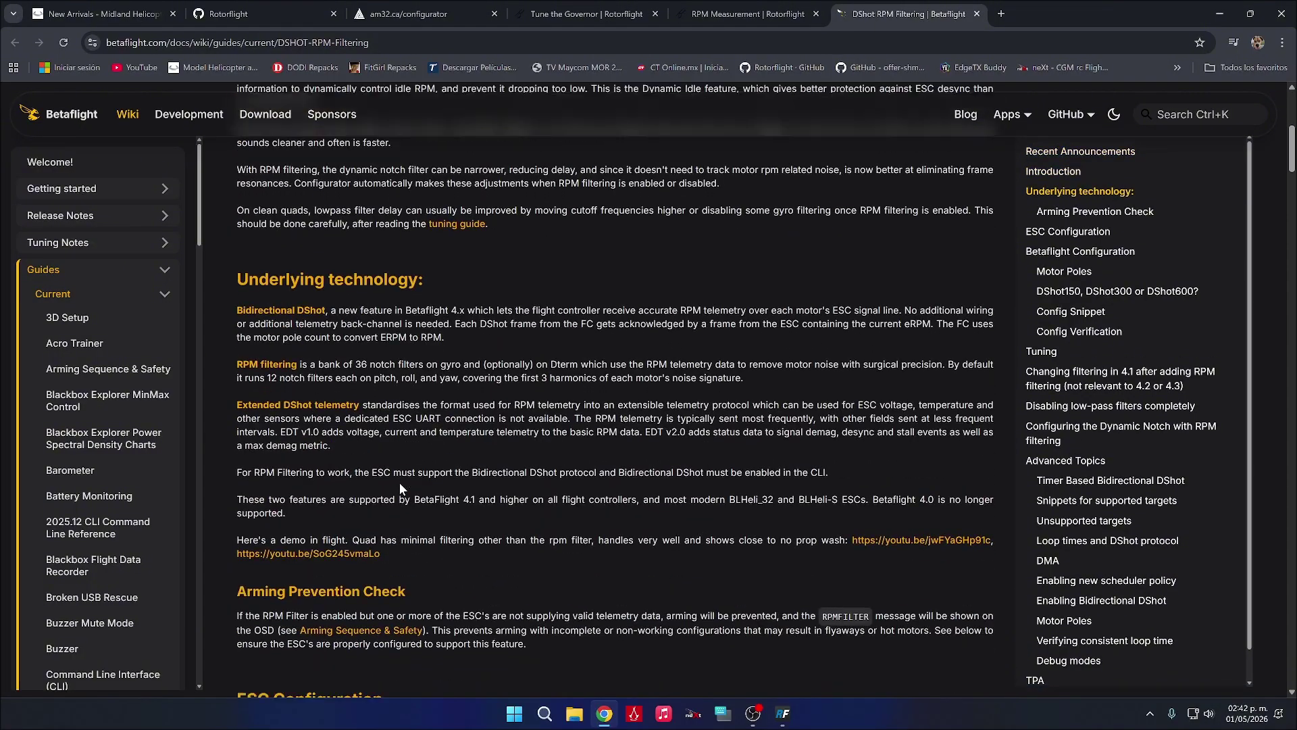
pyautogui.scroll(-9, 436, 478)
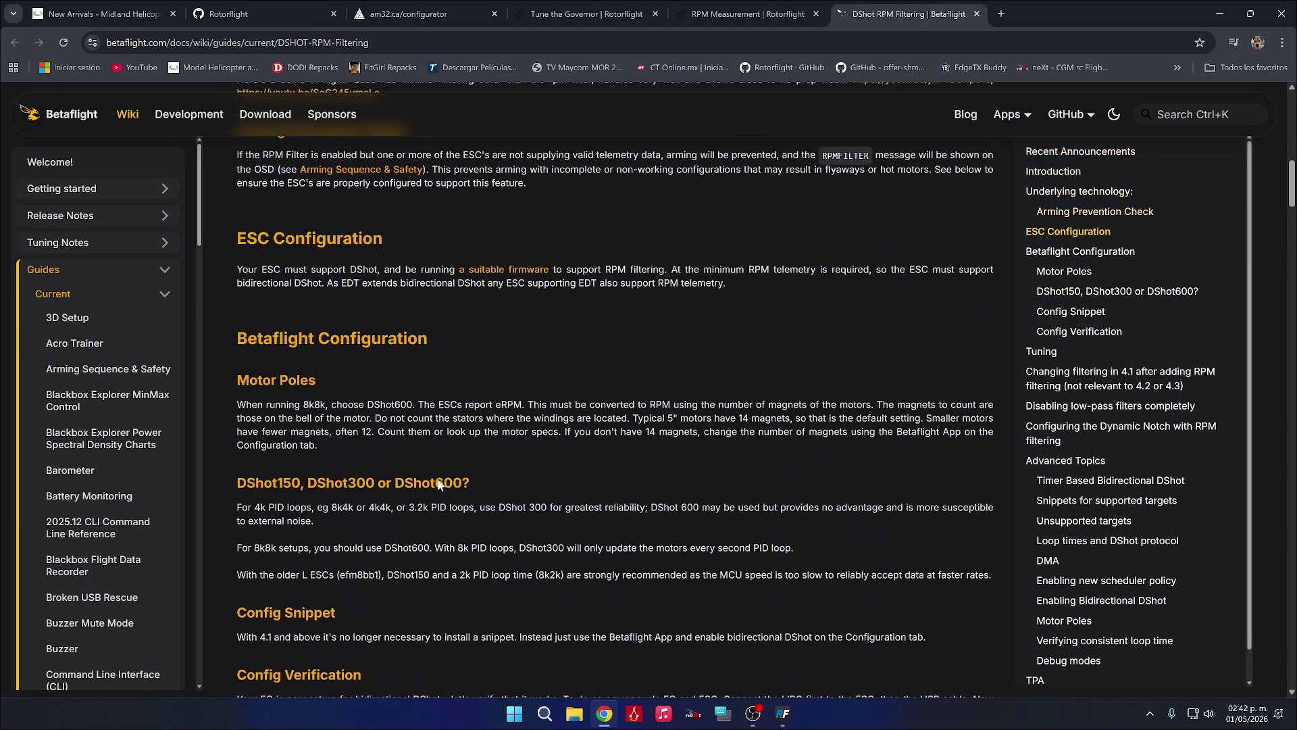
pyautogui.scroll(-12, 436, 478)
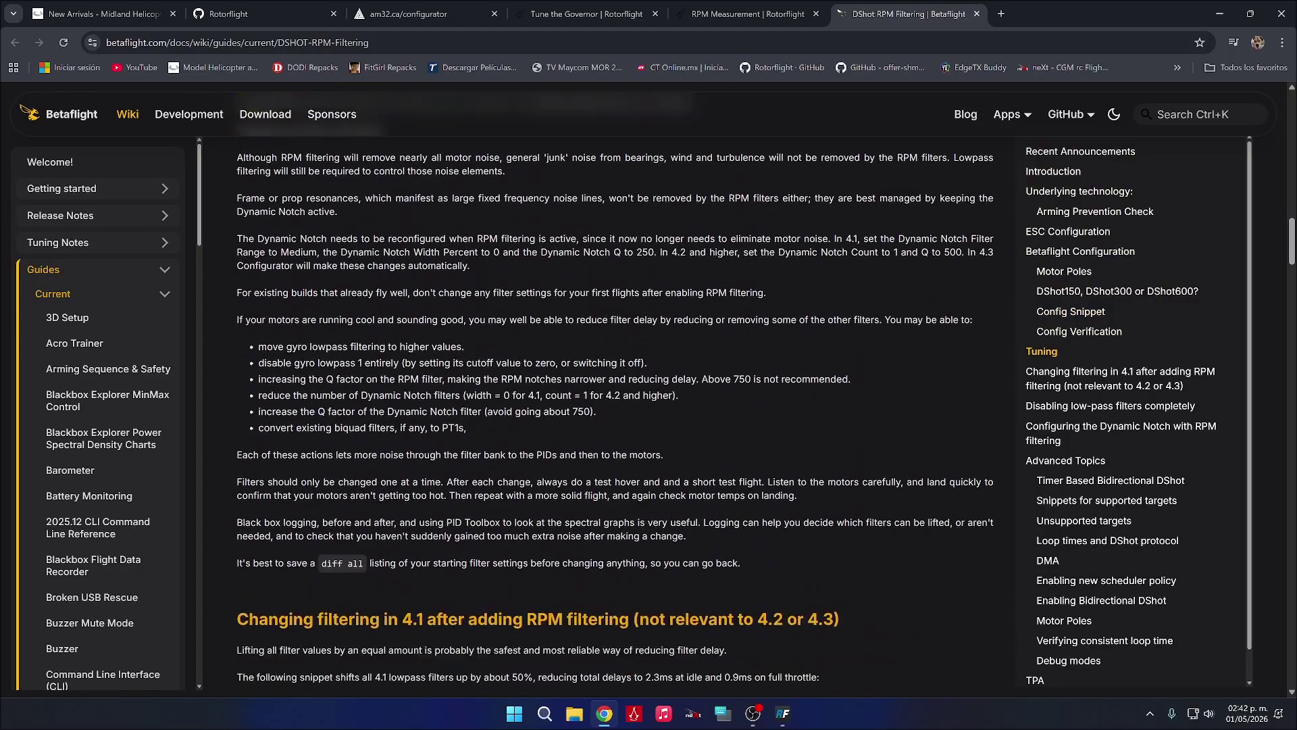
pyautogui.scroll(10, 437, 478)
pyautogui.scroll(20, 437, 478)
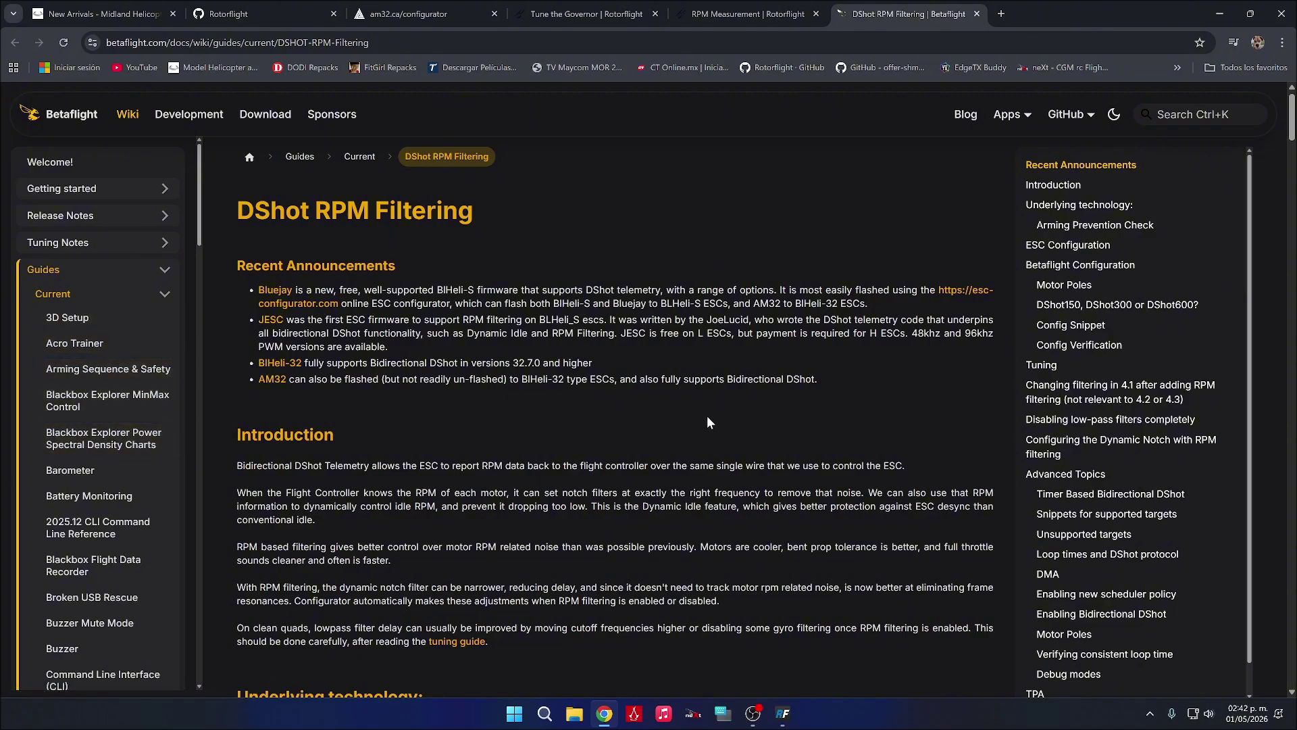
# Examine the "DShot150, DShot300 or DShot600?" section for the protocol advised for 4k and 8k PID loops
pyautogui.click(1118, 305)
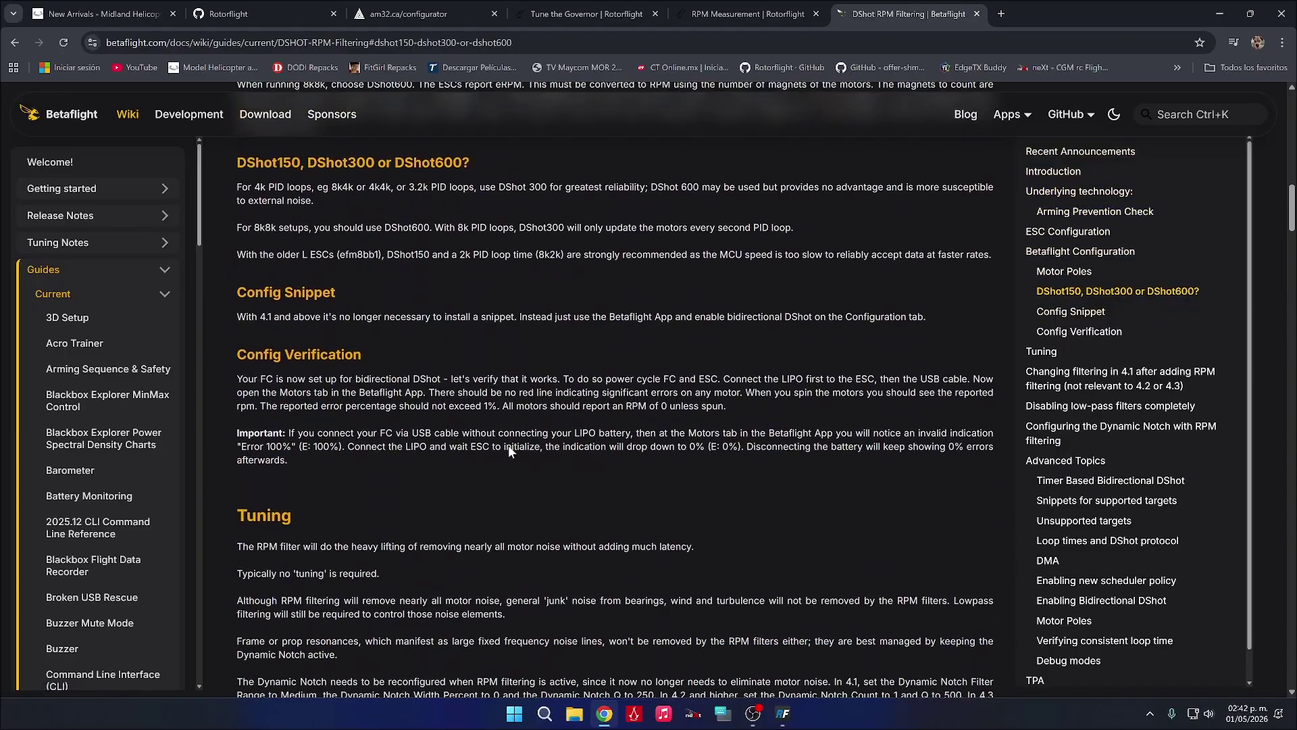
pyautogui.scroll(1, 615, 405)
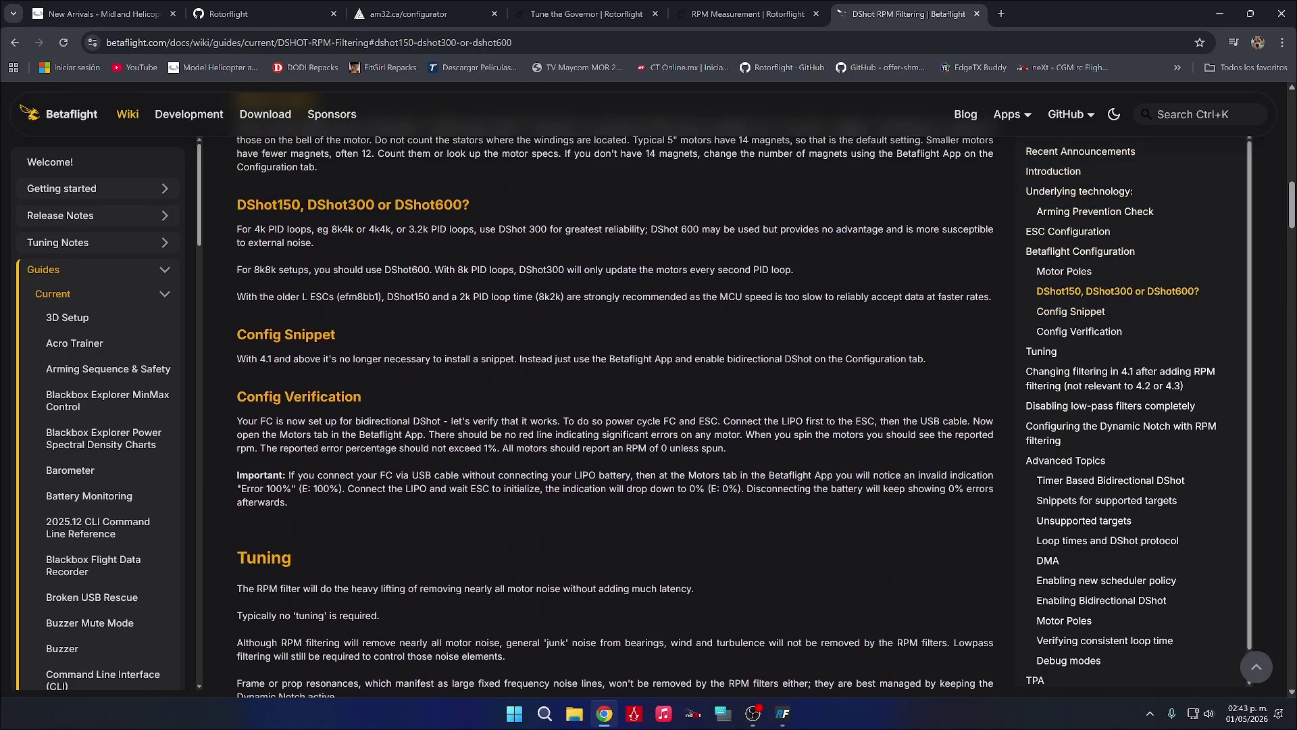
pyautogui.moveTo(237, 229); pyautogui.dragTo(308, 229)
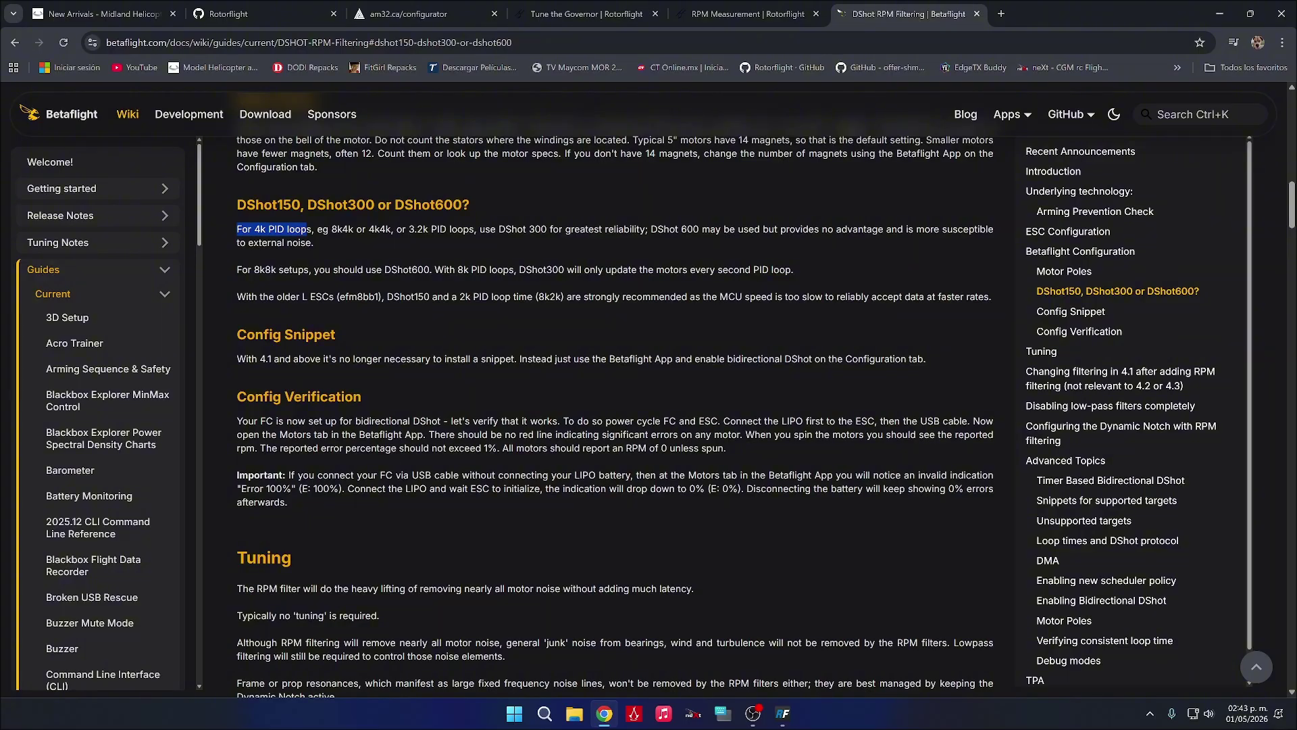
pyautogui.doubleClick(260, 229)
pyautogui.moveTo(504, 229); pyautogui.dragTo(547, 229)
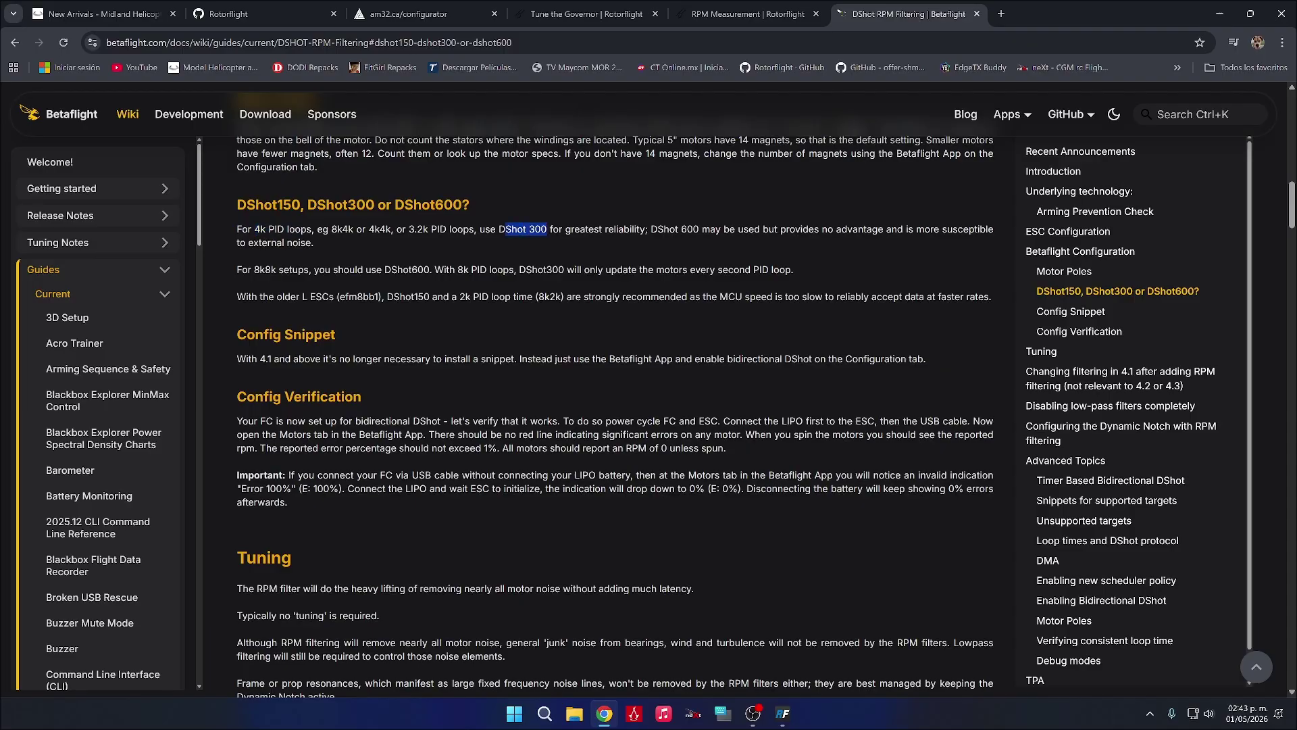
pyautogui.click(629, 252)
pyautogui.moveTo(651, 229); pyautogui.dragTo(702, 229)
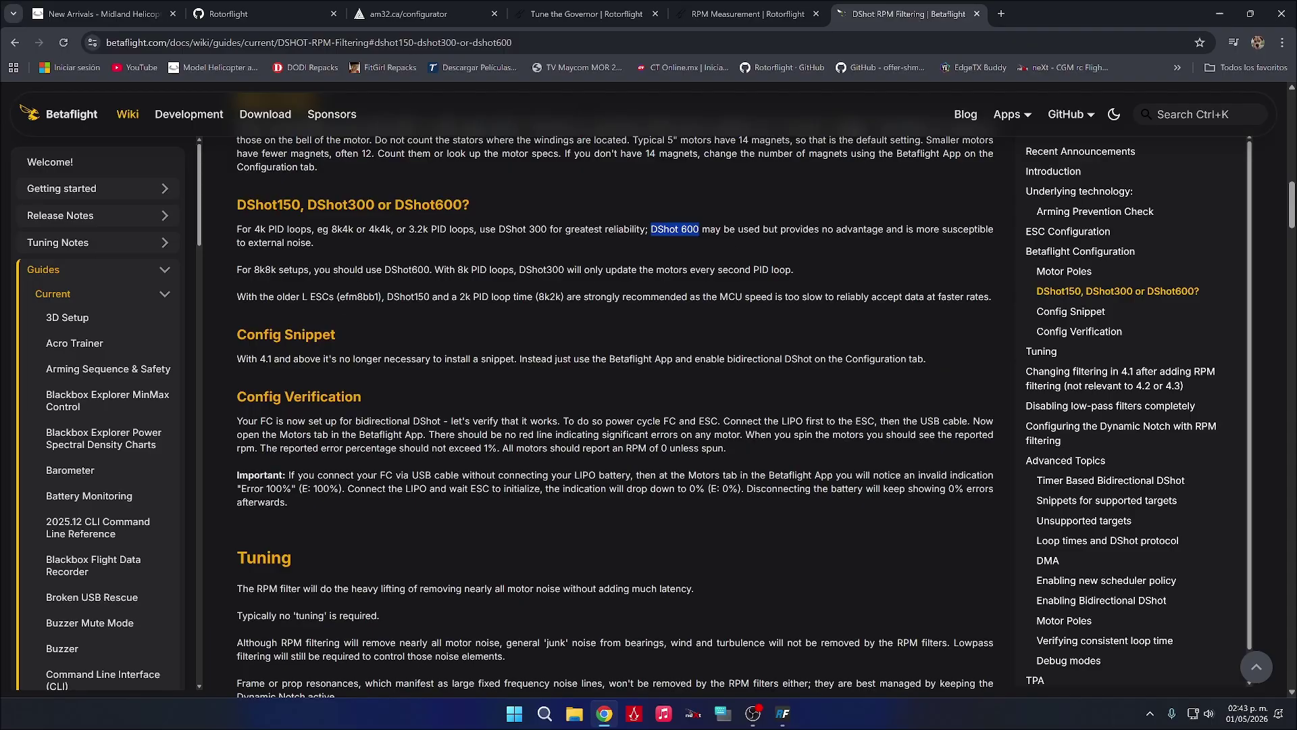
pyautogui.moveTo(236, 269); pyautogui.dragTo(809, 271)
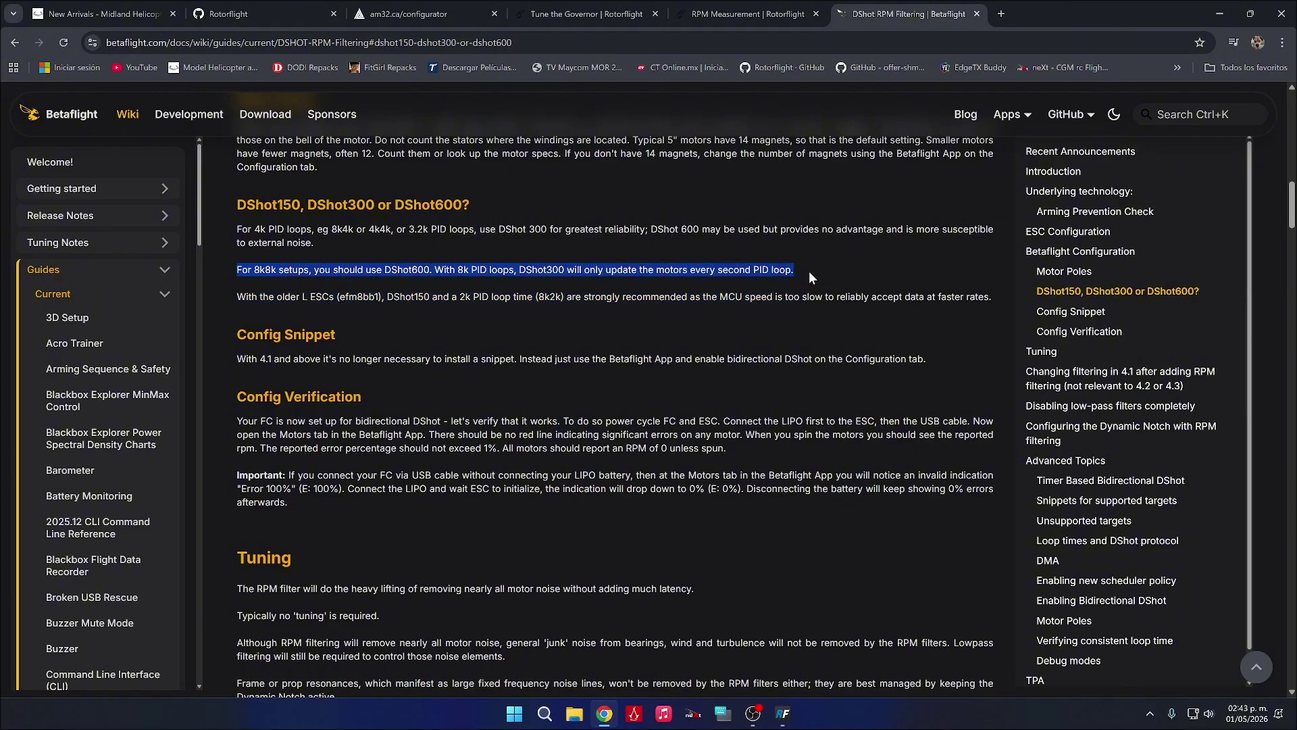
pyautogui.click(679, 352)
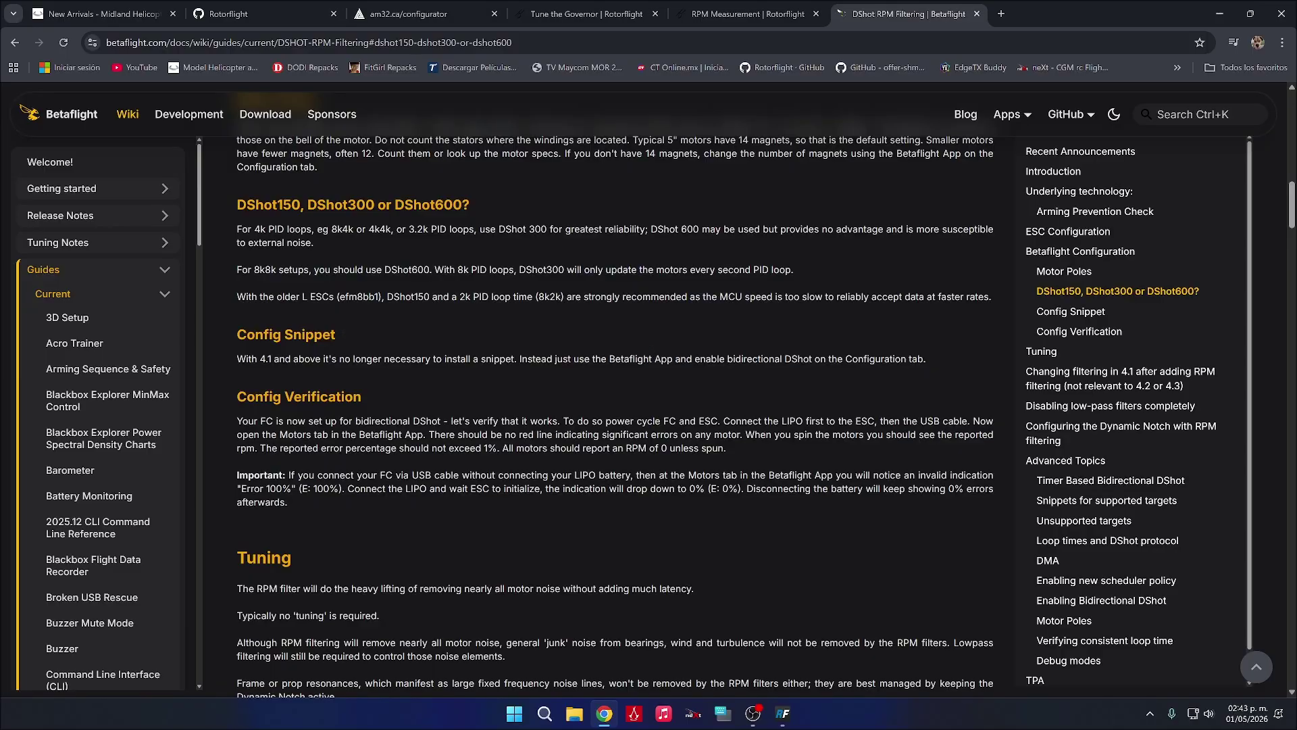
# Review the guide's ESC Configuration, Motor Poles and Config Verification sections around the DShot protocol advice
pyautogui.scroll(-1, 546, 430)
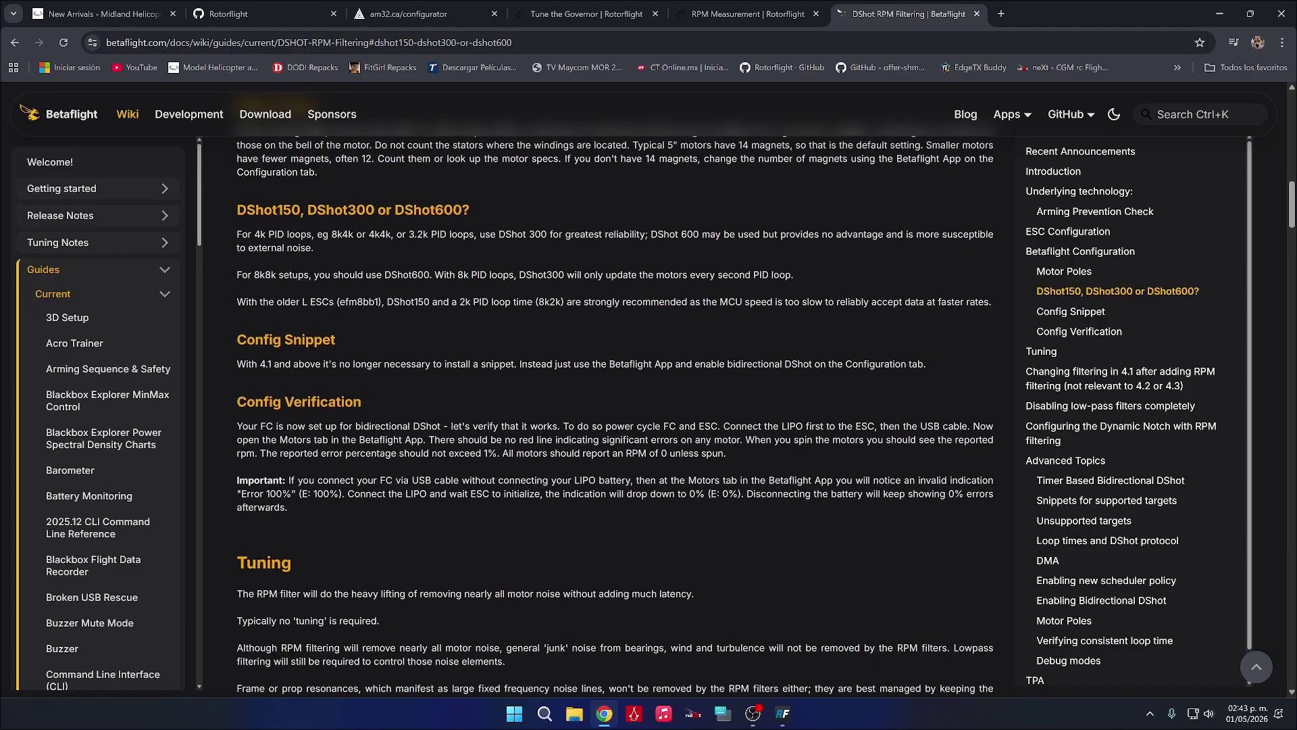
pyautogui.scroll(8, 546, 430)
pyautogui.scroll(-3, 546, 430)
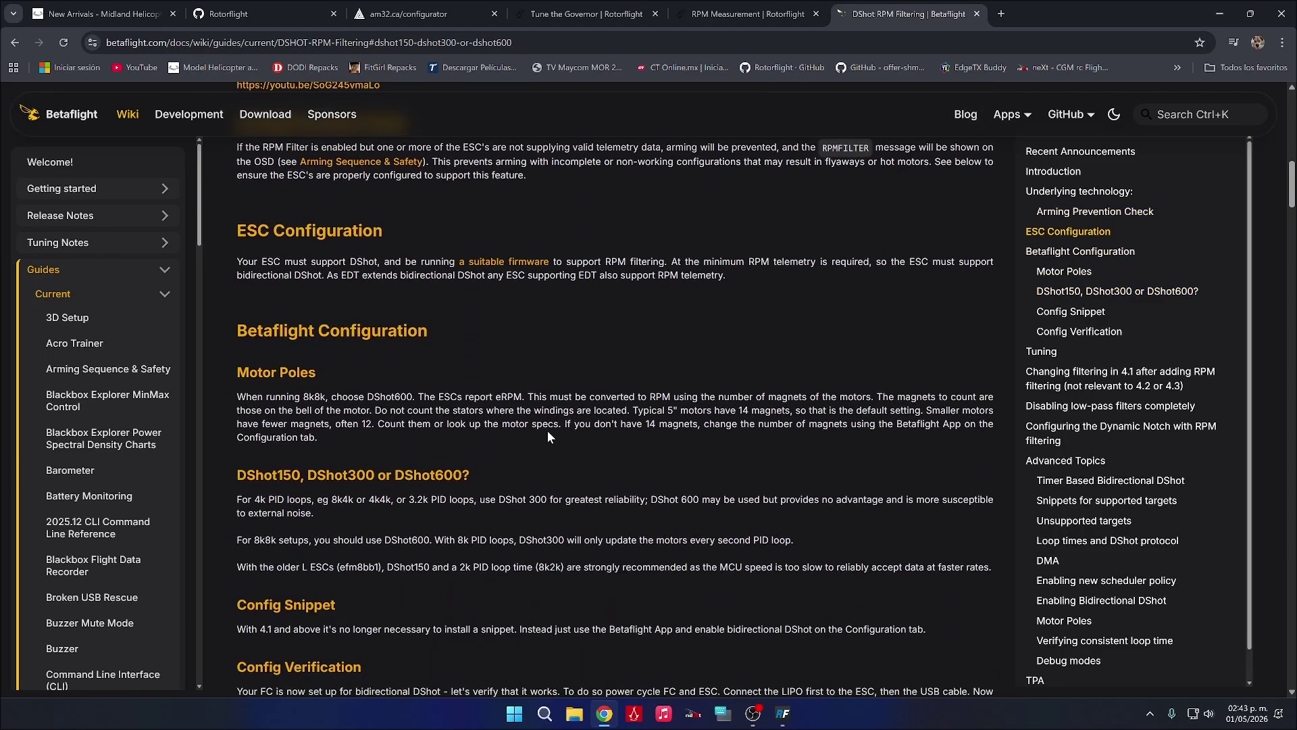
pyautogui.scroll(-1, 519, 478)
pyautogui.scroll(3, 519, 479)
pyautogui.scroll(-7, 518, 479)
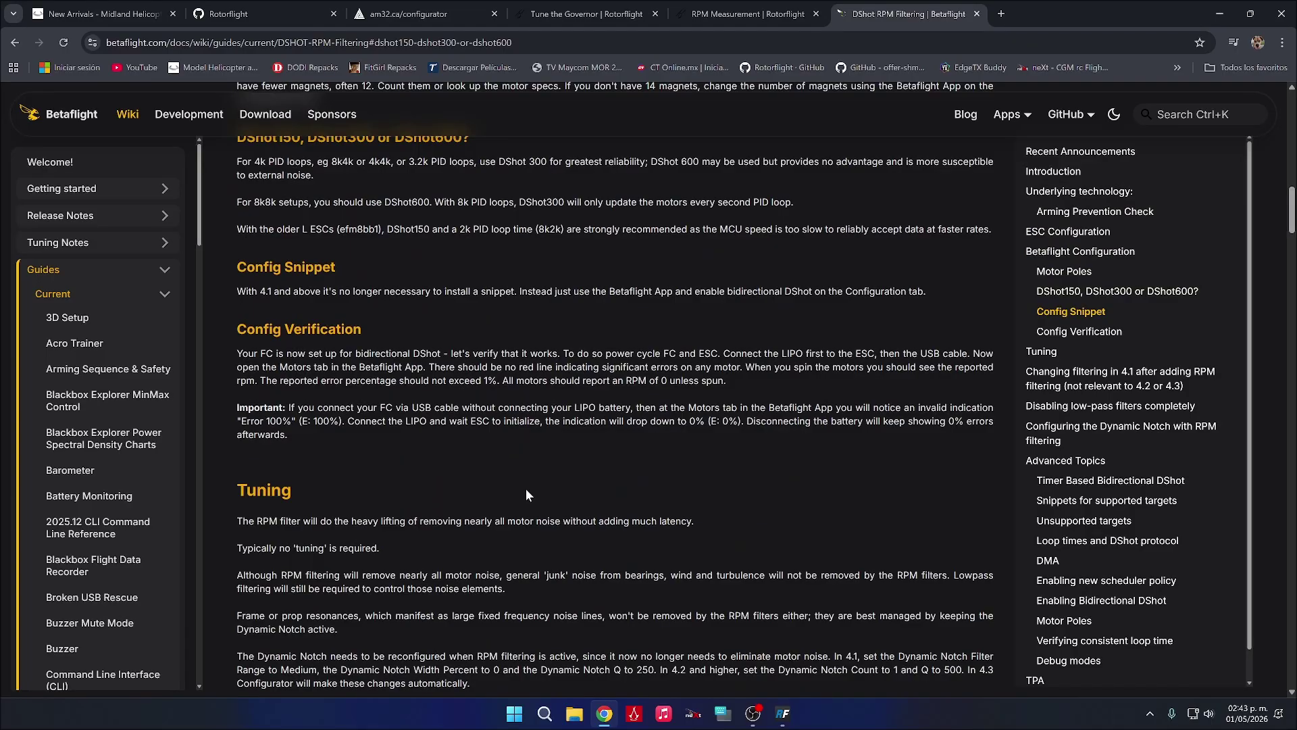
pyautogui.scroll(1, 514, 472)
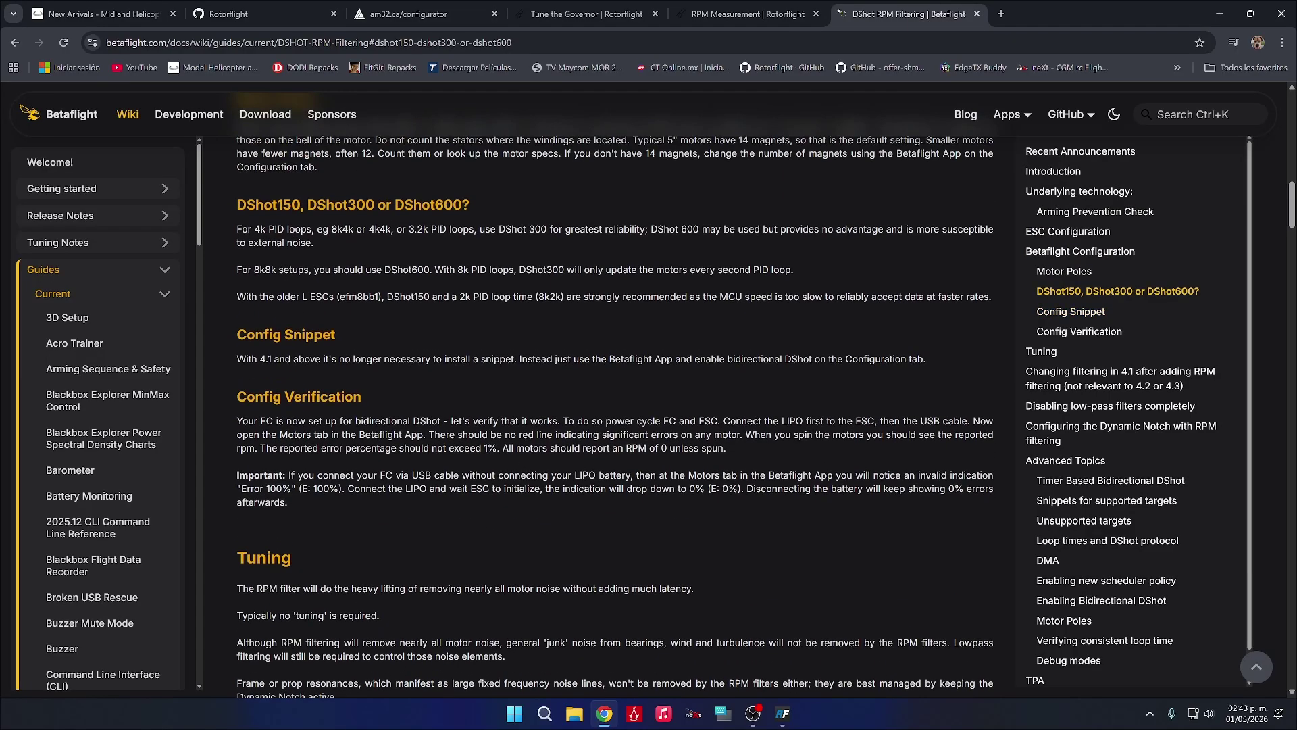
# Return to Rotorflight Configurator, disconnect the flight controller, and minimize the configurator window
pyautogui.click(1218, 14)
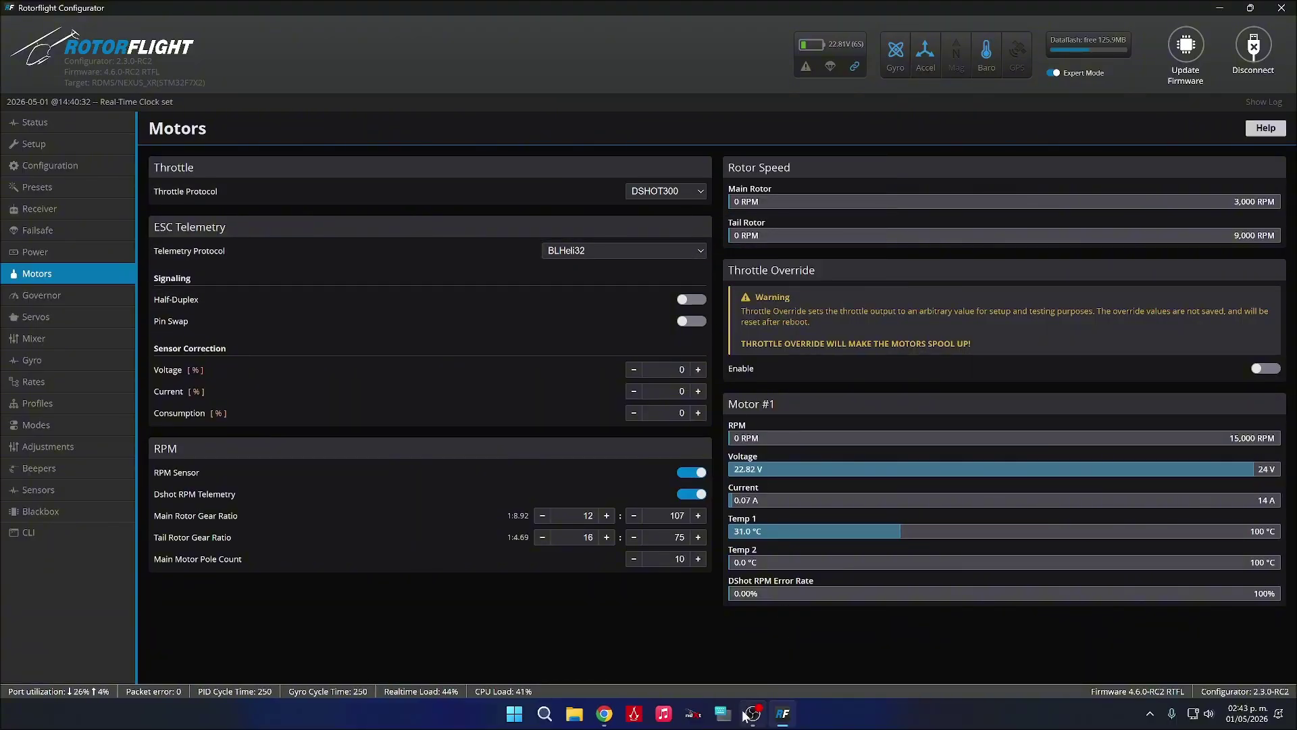
pyautogui.moveTo(749, 718)
pyautogui.click(1261, 46)
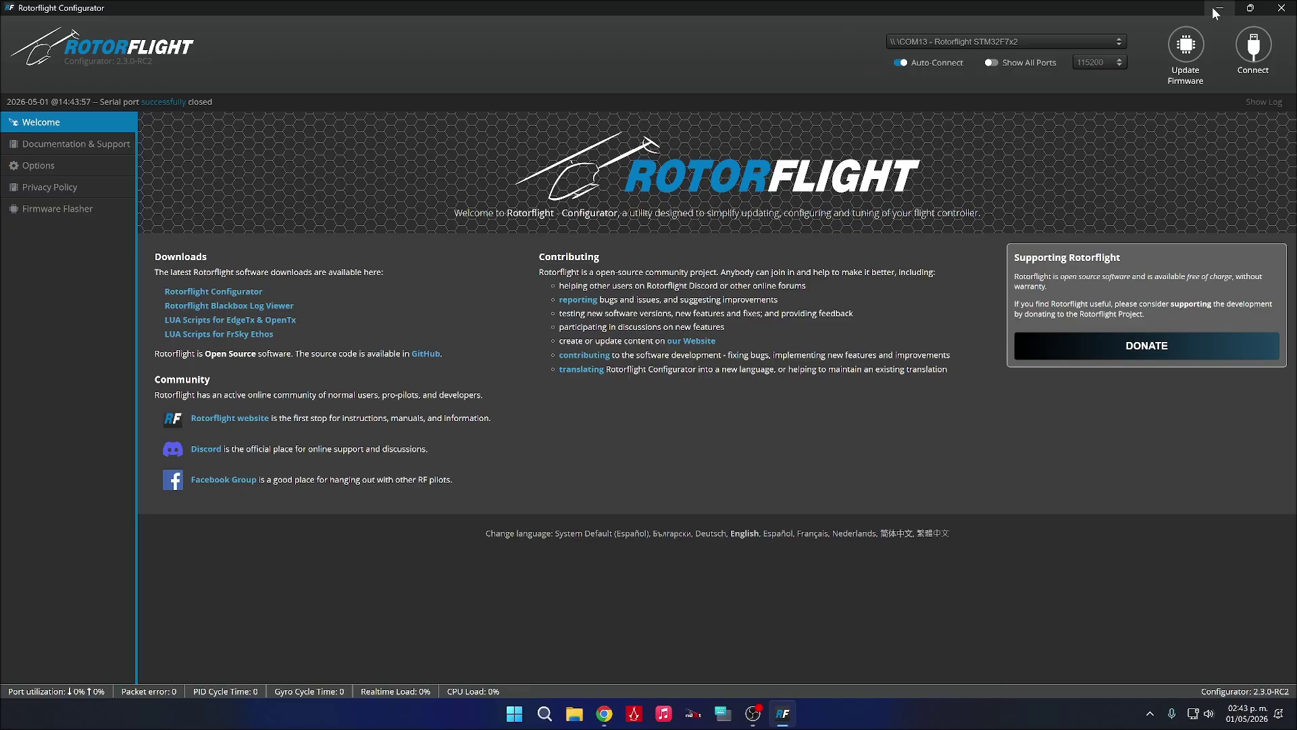
pyautogui.click(1212, 7)
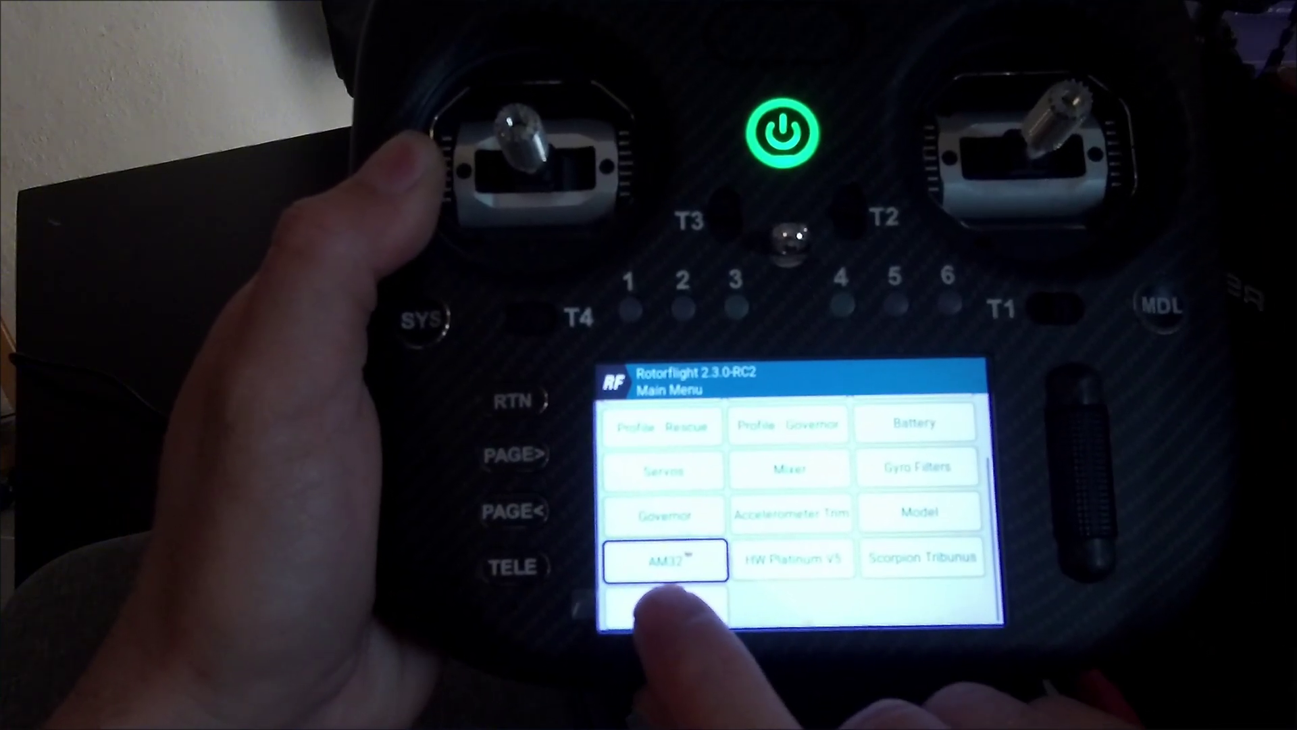
pyautogui.click(666, 605)
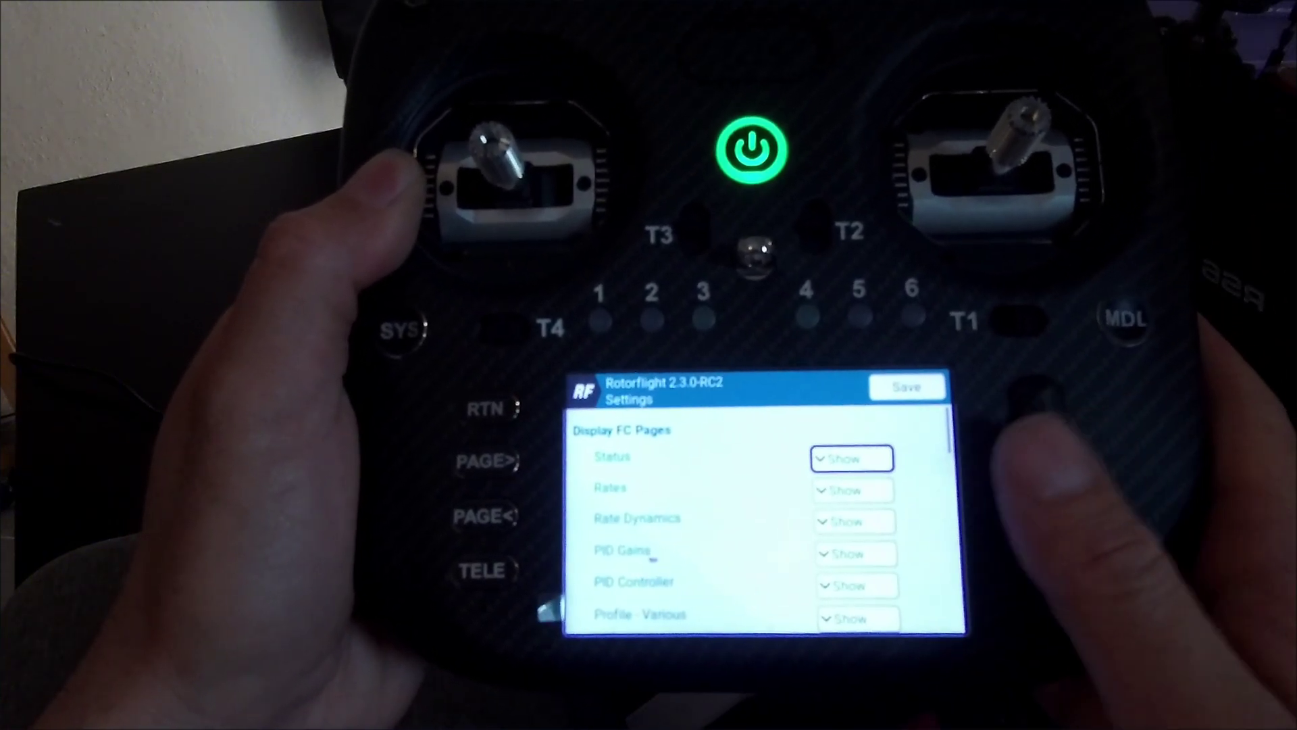
pyautogui.scroll(-4, 852, 534)
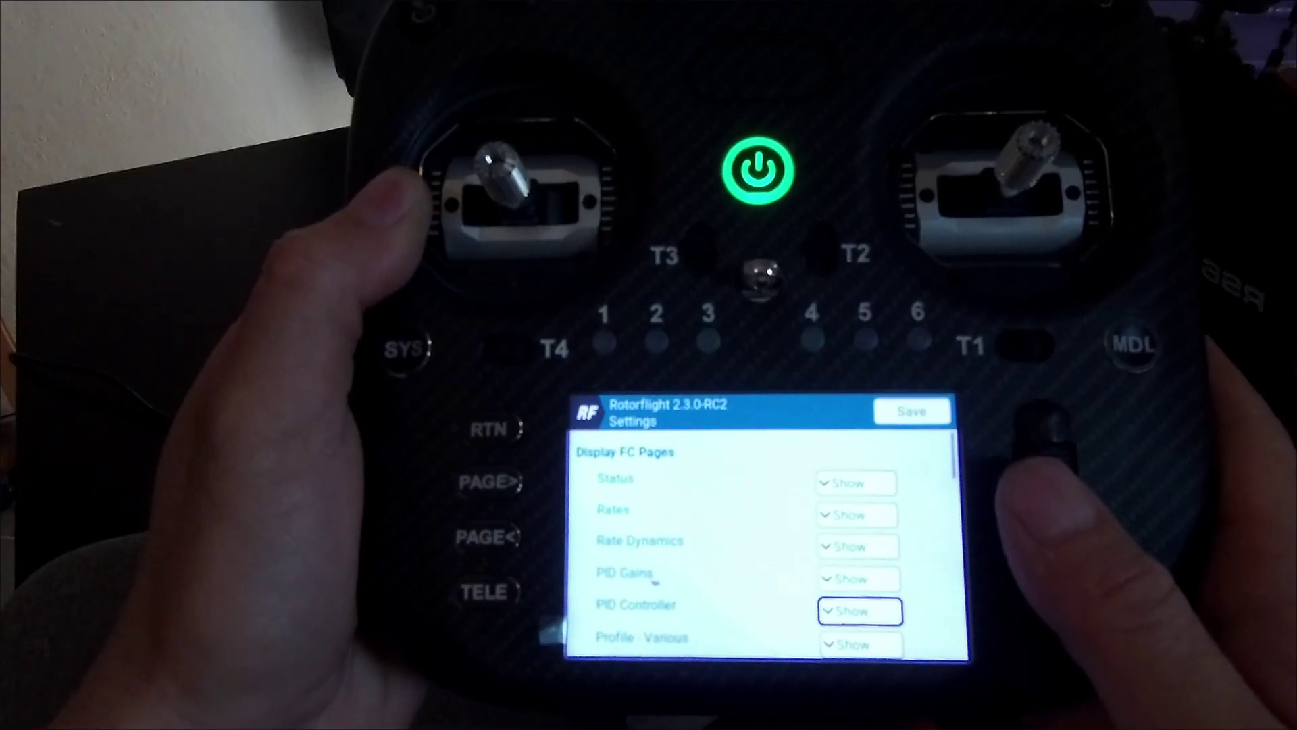
pyautogui.scroll(-7, 653, 588)
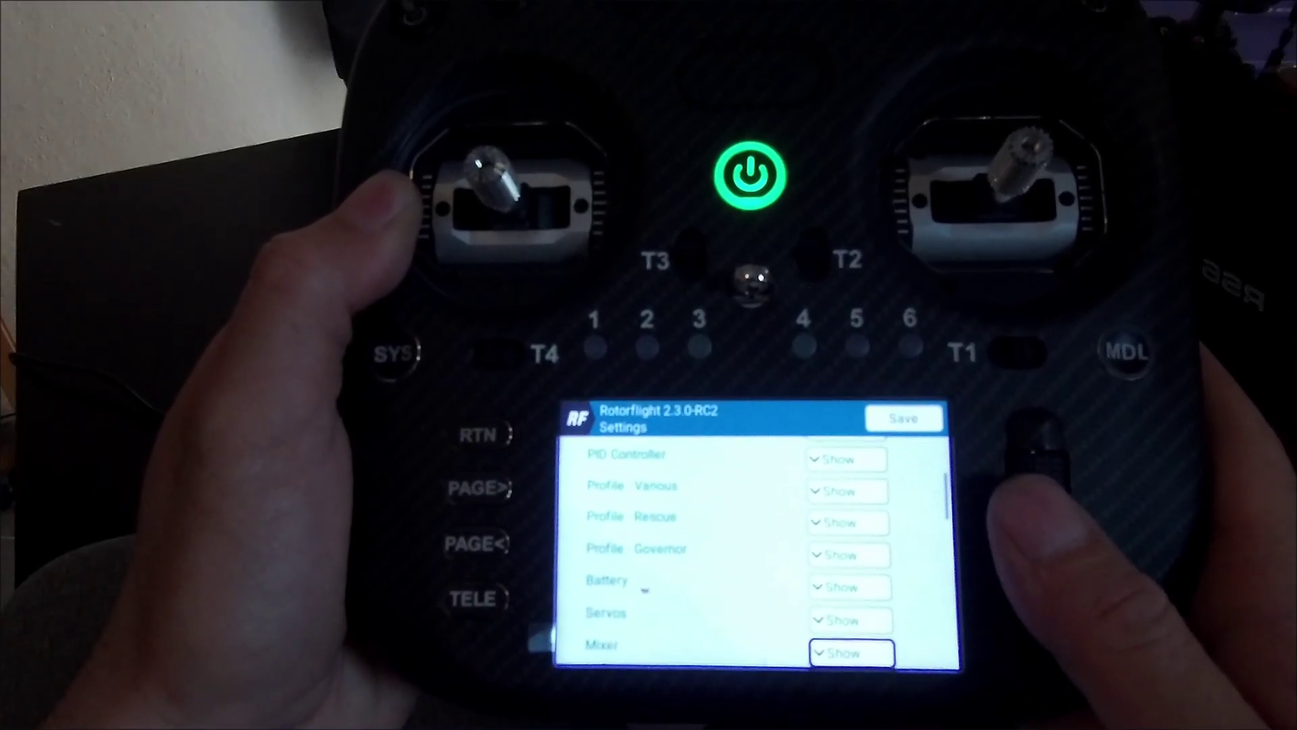
pyautogui.scroll(-5, 655, 591)
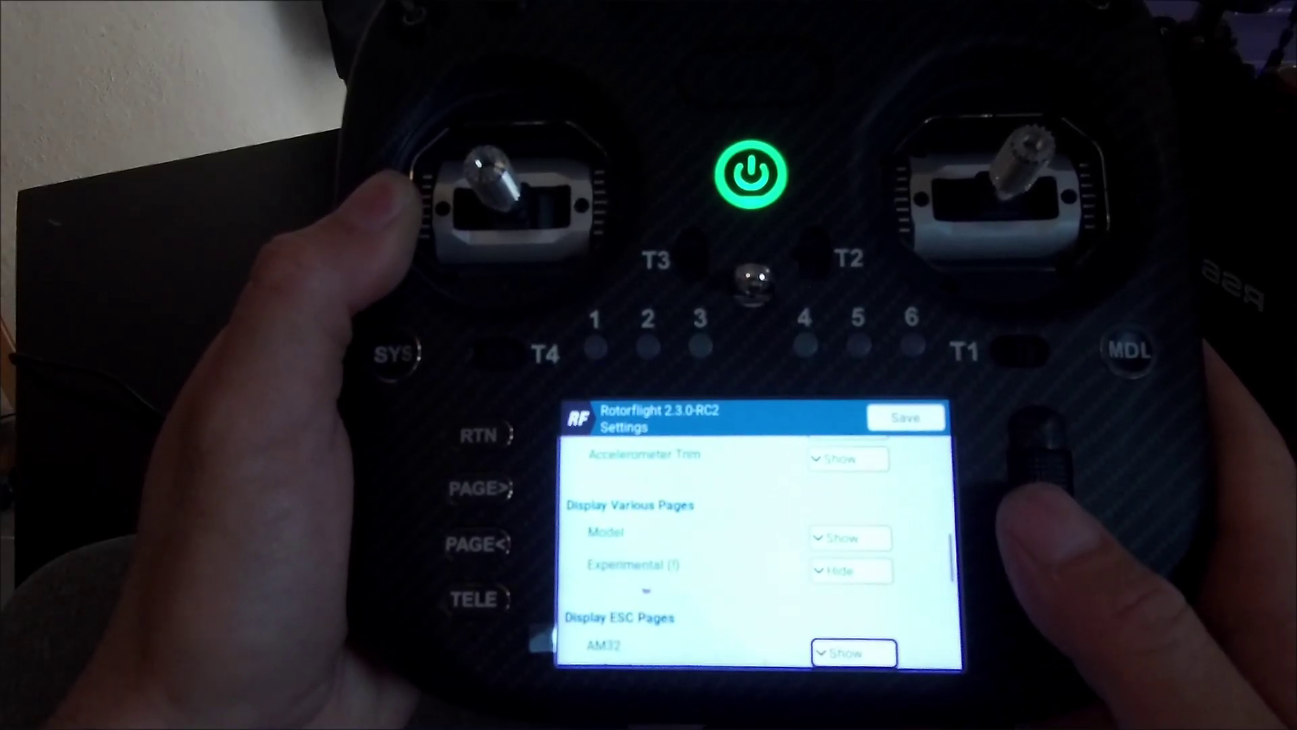
pyautogui.scroll(-4, 628, 582)
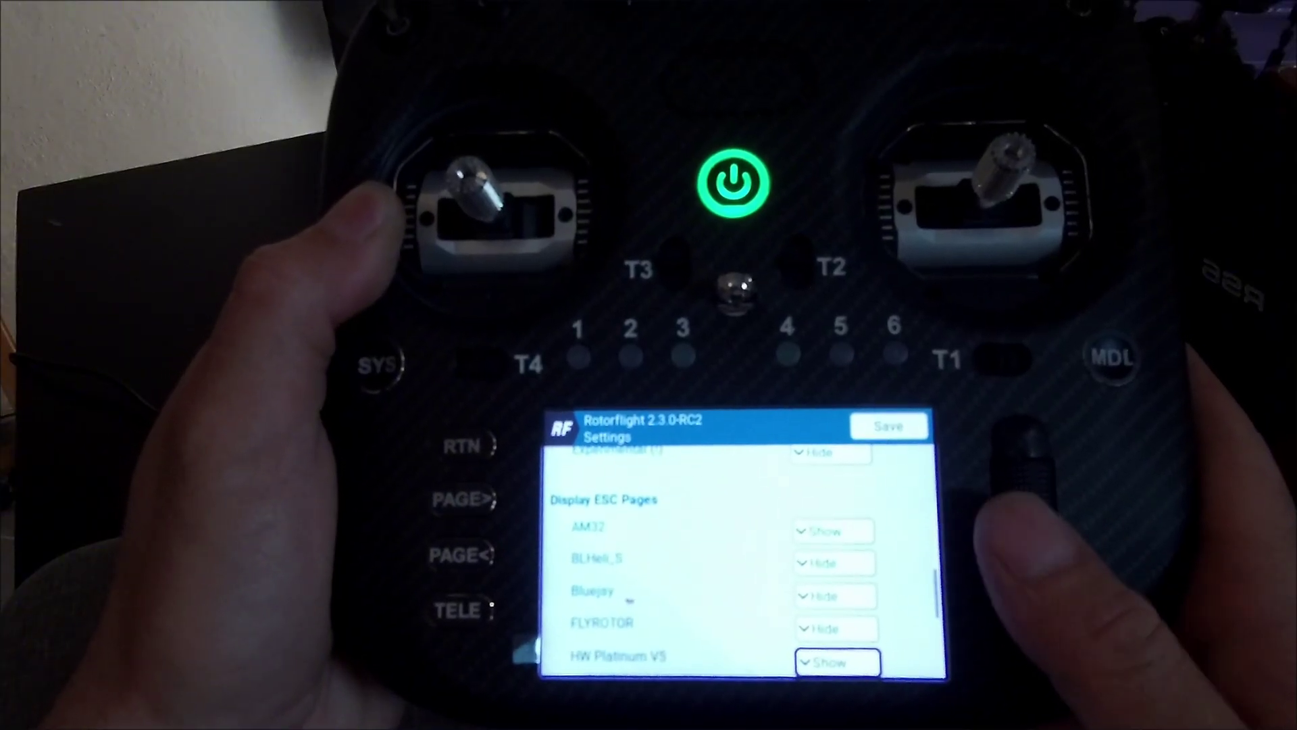
pyautogui.scroll(-3, 740, 581)
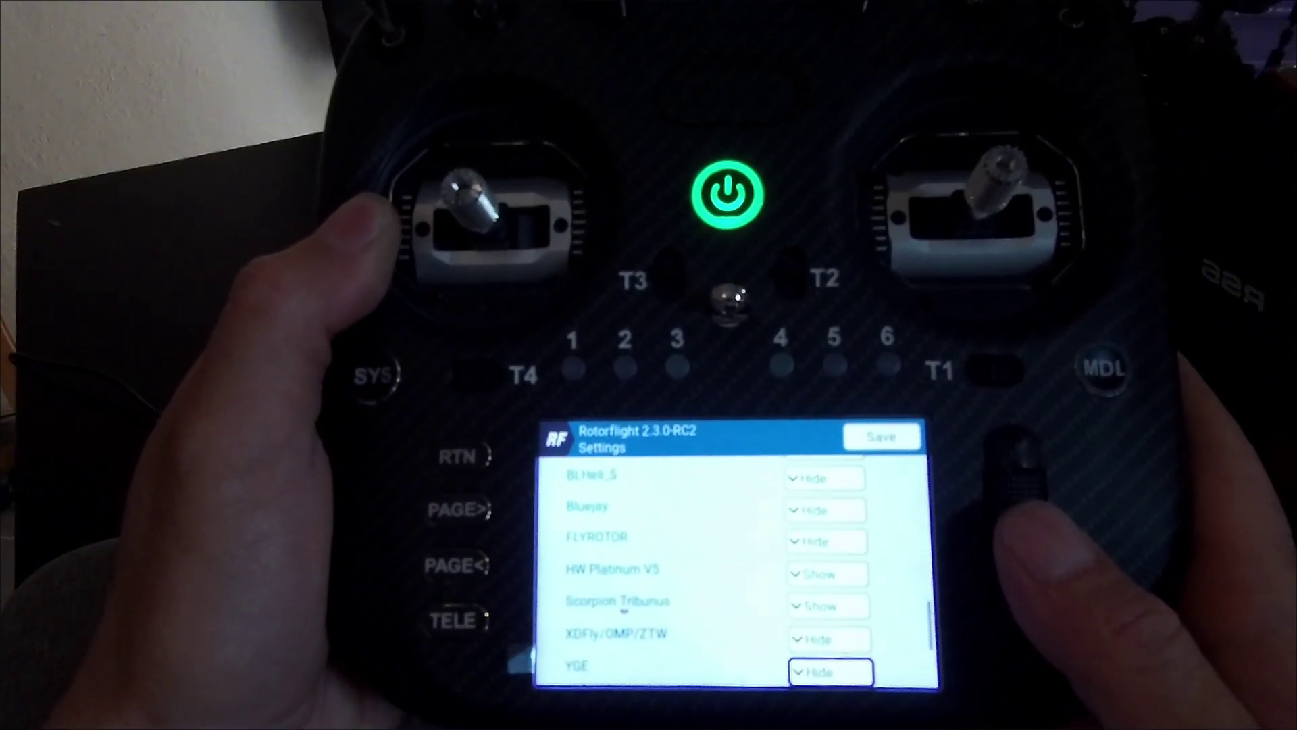
# Review which ESC types are shown or hidden in the radio's Rotorflight Display ESC Pages settings, and return to the main menu
pyautogui.scroll(1, 740, 581)
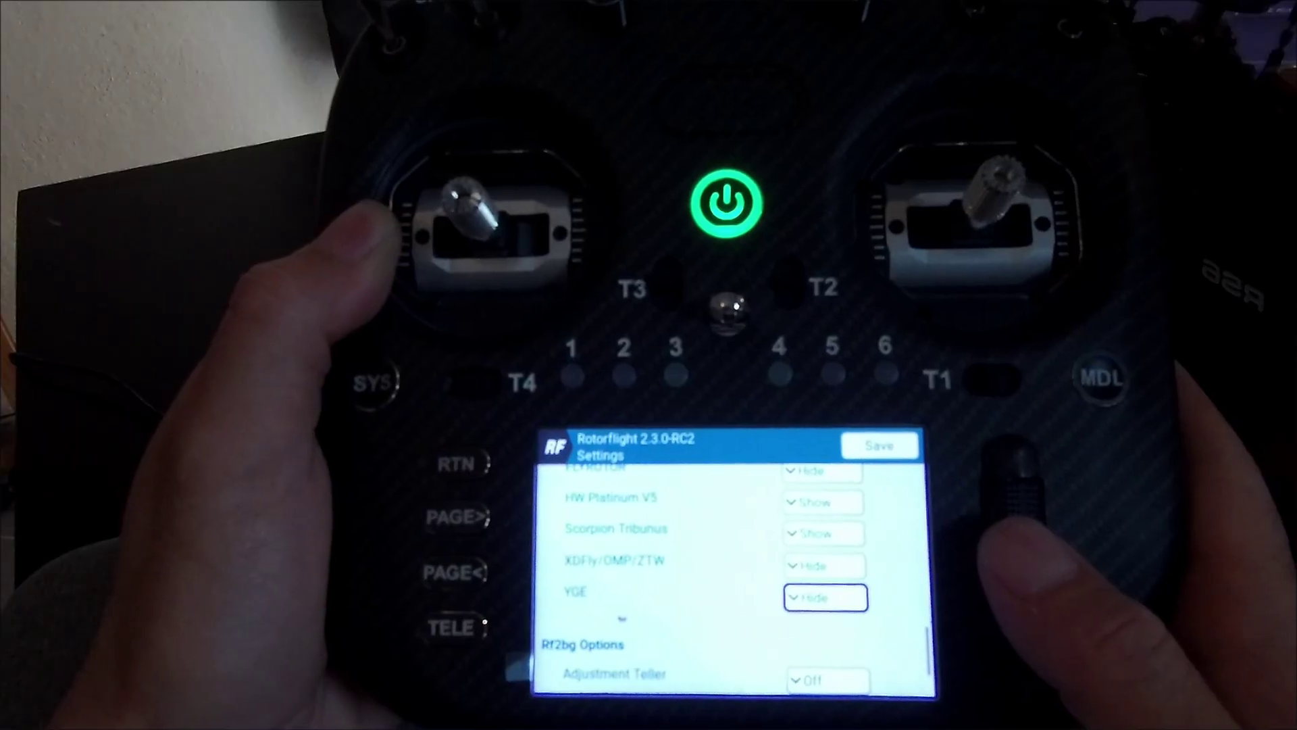
pyautogui.scroll(-2, 740, 581)
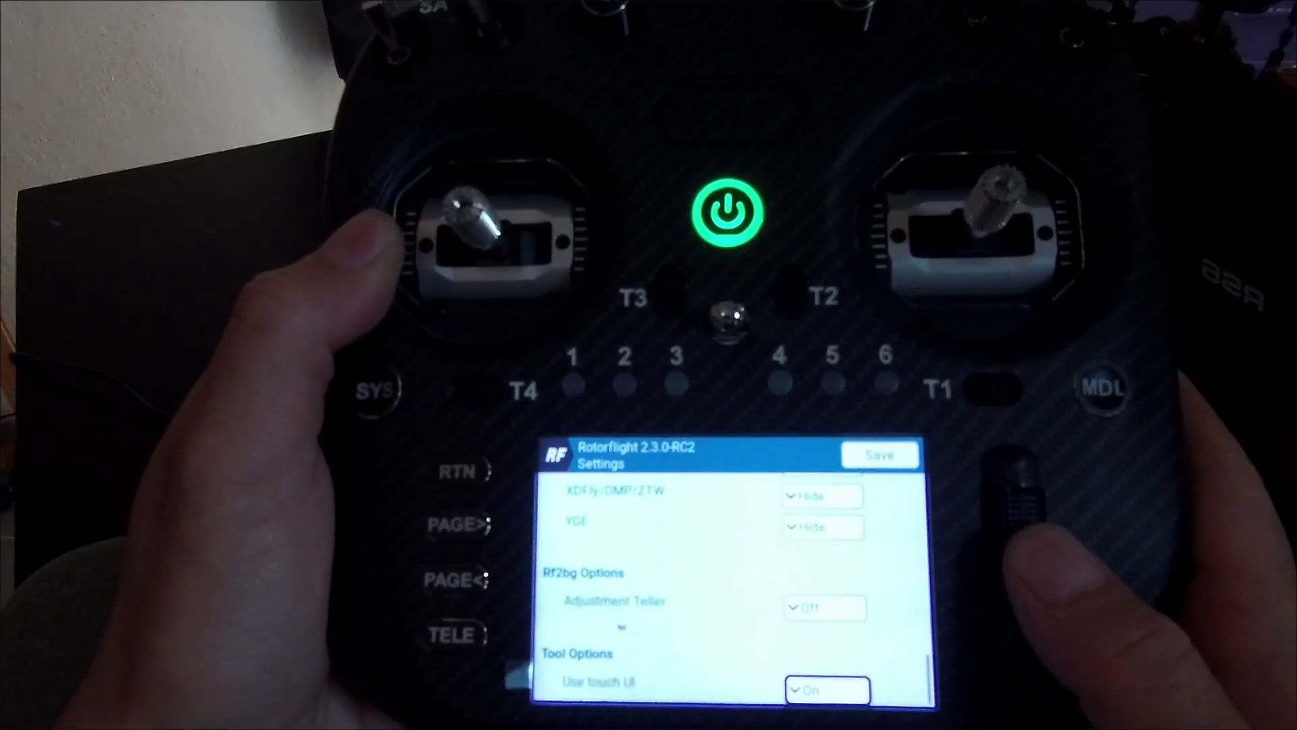
pyautogui.scroll(2, 740, 581)
pyautogui.scroll(3, 740, 581)
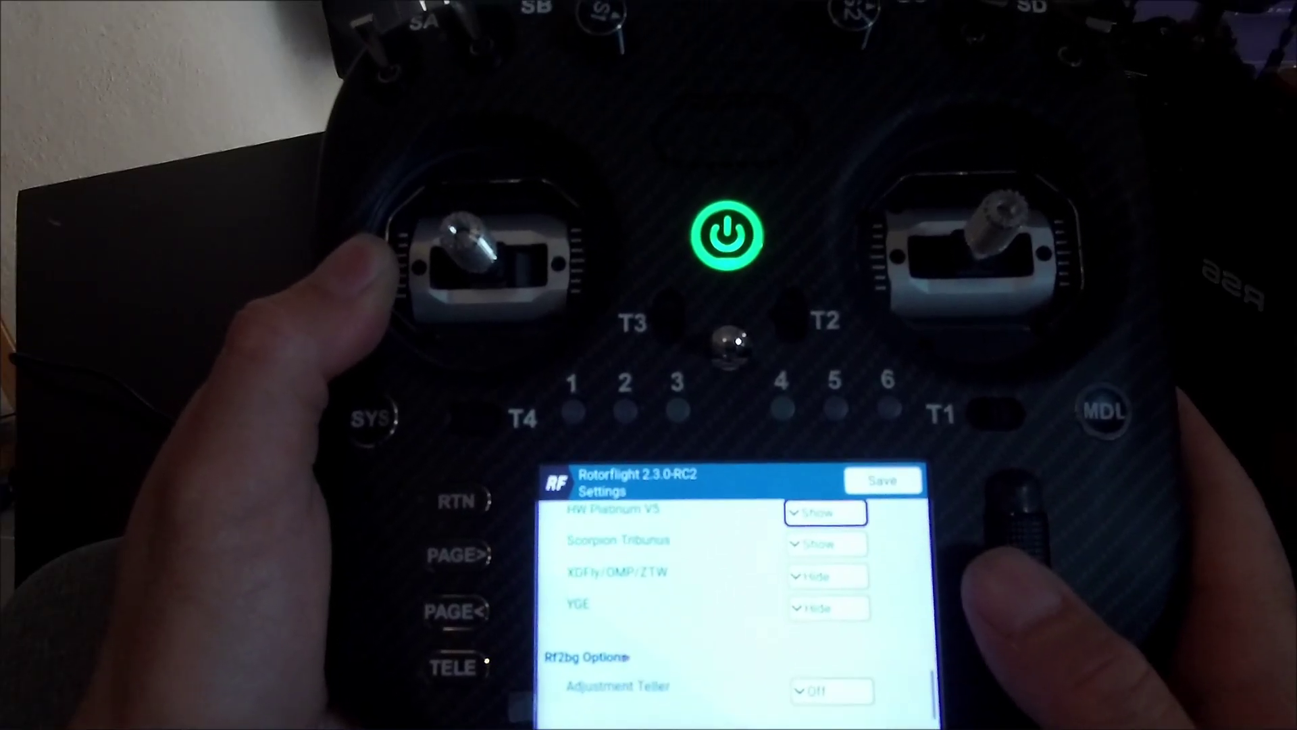
pyautogui.scroll(5, 739, 581)
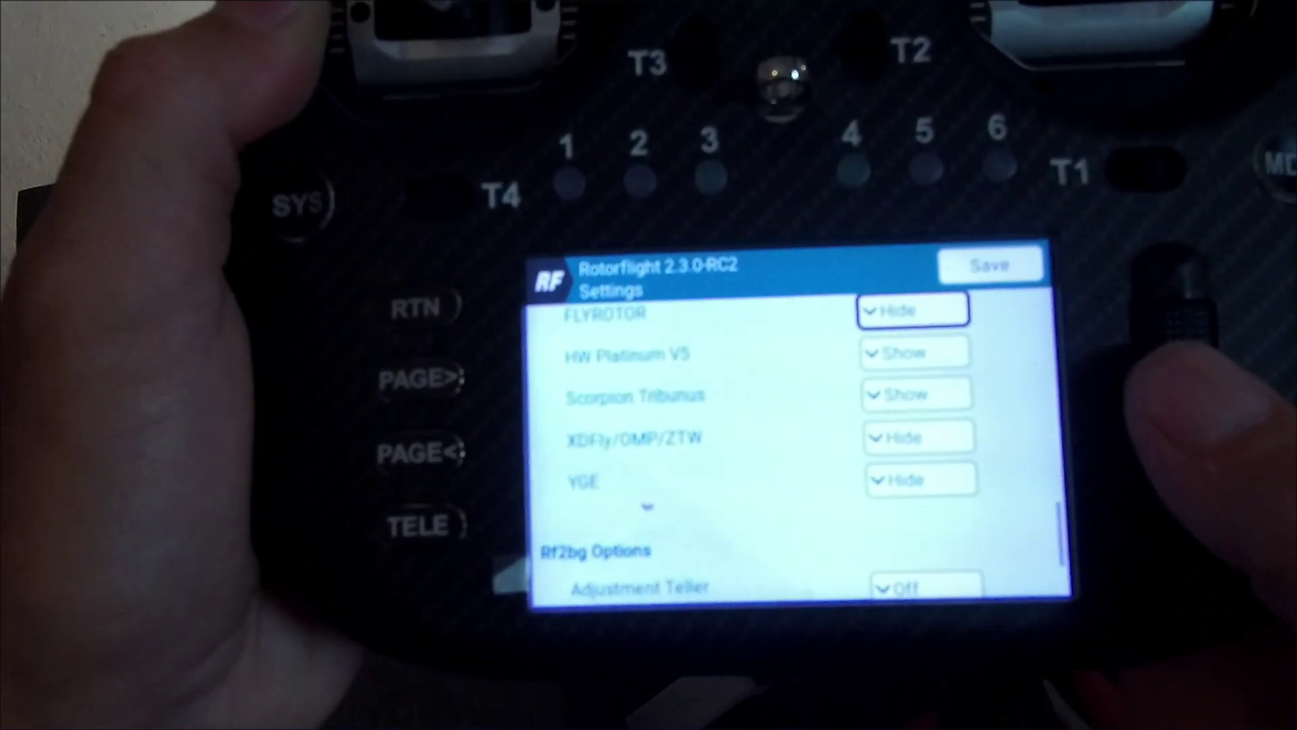
pyautogui.scroll(-2, 740, 581)
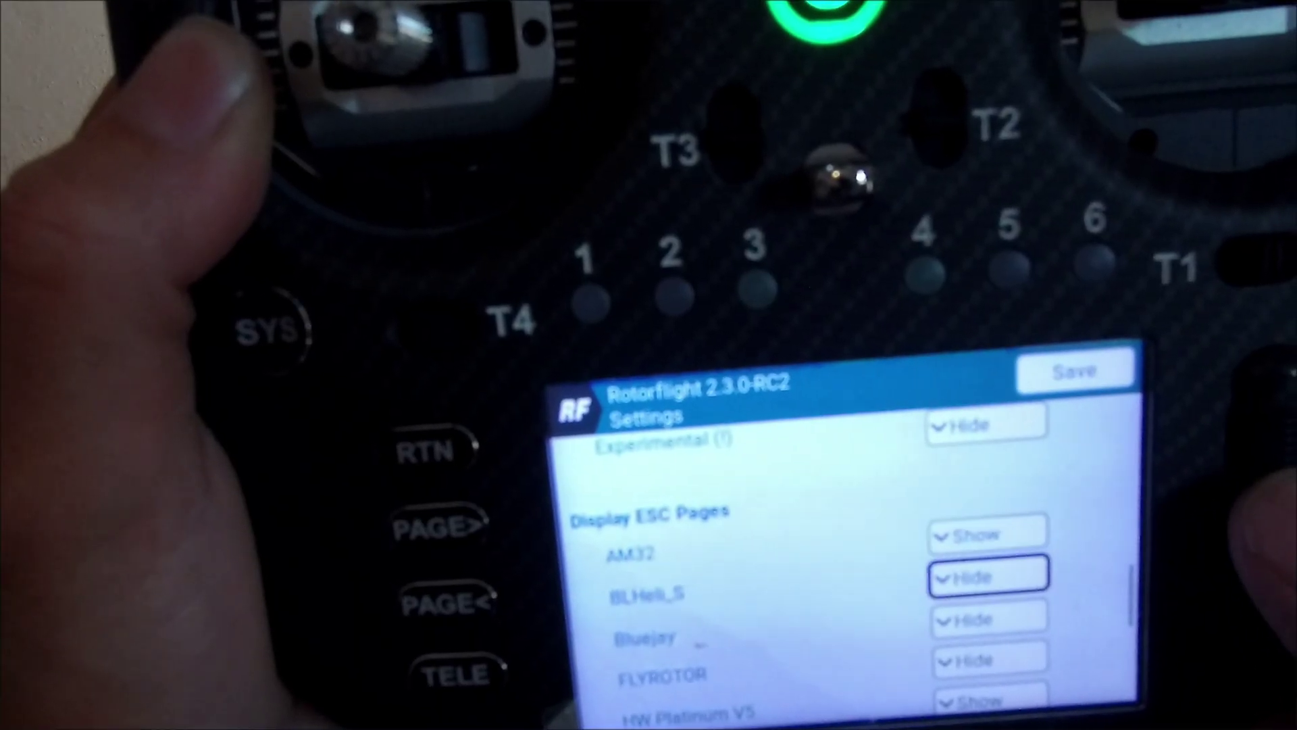
pyautogui.scroll(2, 740, 581)
pyautogui.press('Escape')
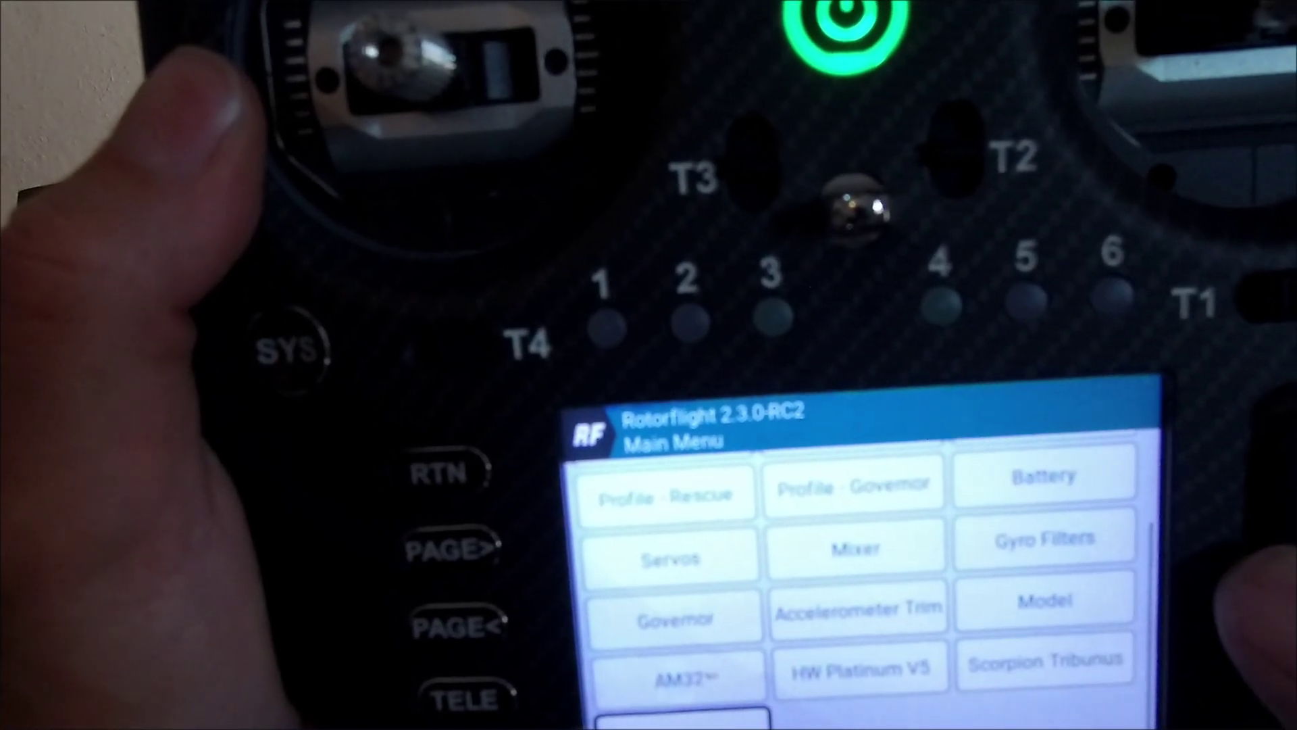
# Open the AM32 page on the radio, look through its Basic and Advanced ESC parameters, and exit the Rotorflight tool
pyautogui.press('Left')
pyautogui.press('Left')
pyautogui.press('Left')
pyautogui.press('Return')
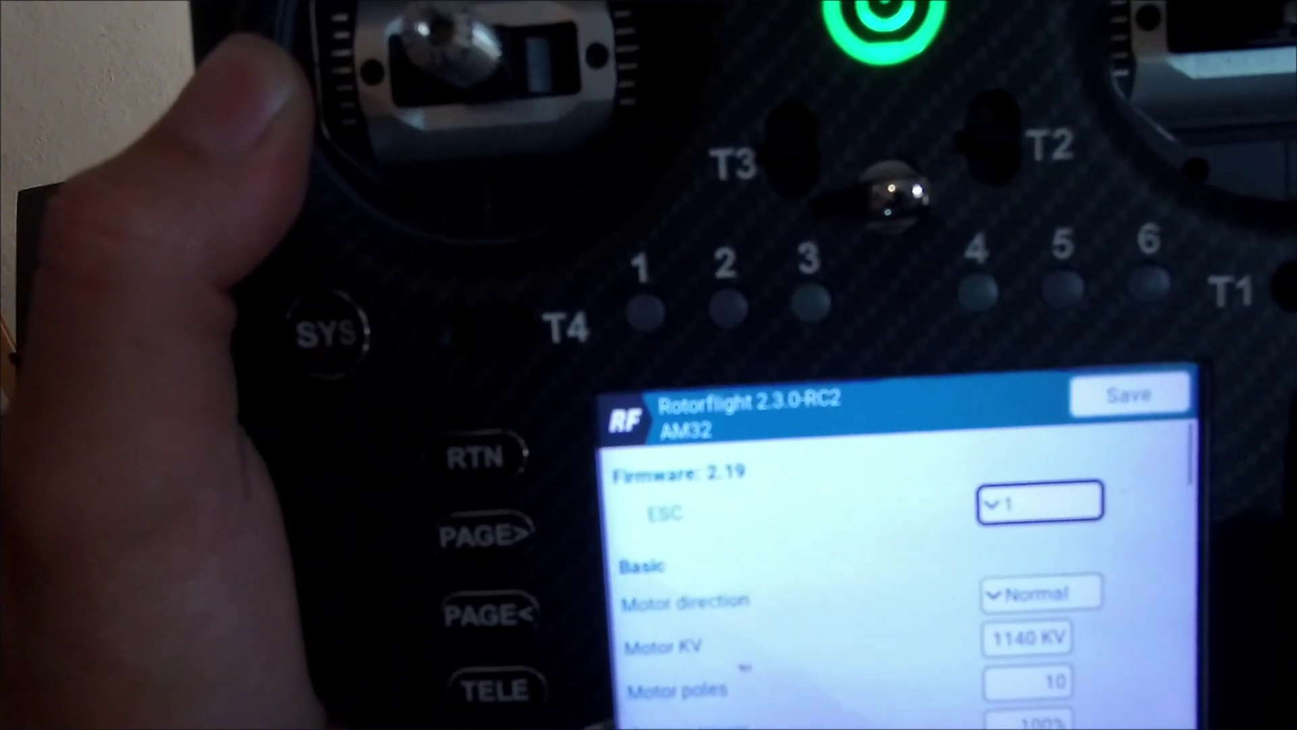
pyautogui.scroll(-5, 878, 574)
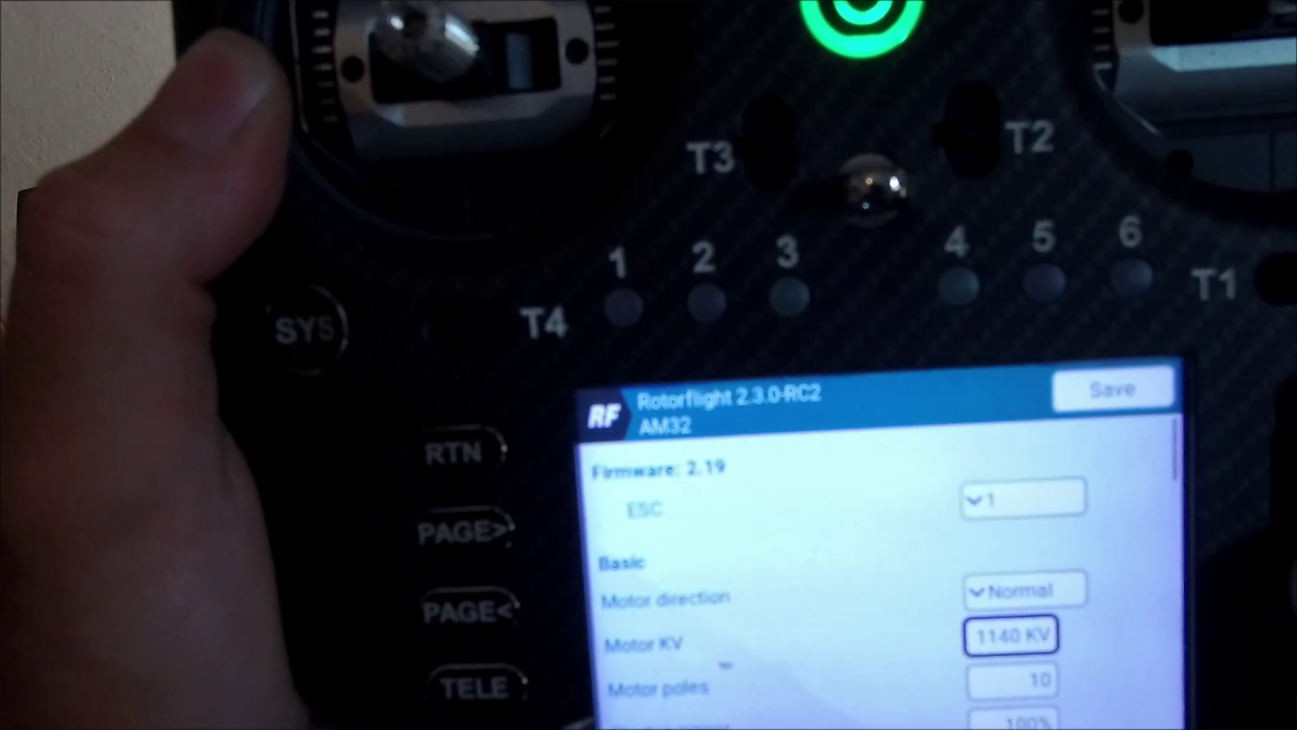
pyautogui.scroll(-1, 879, 574)
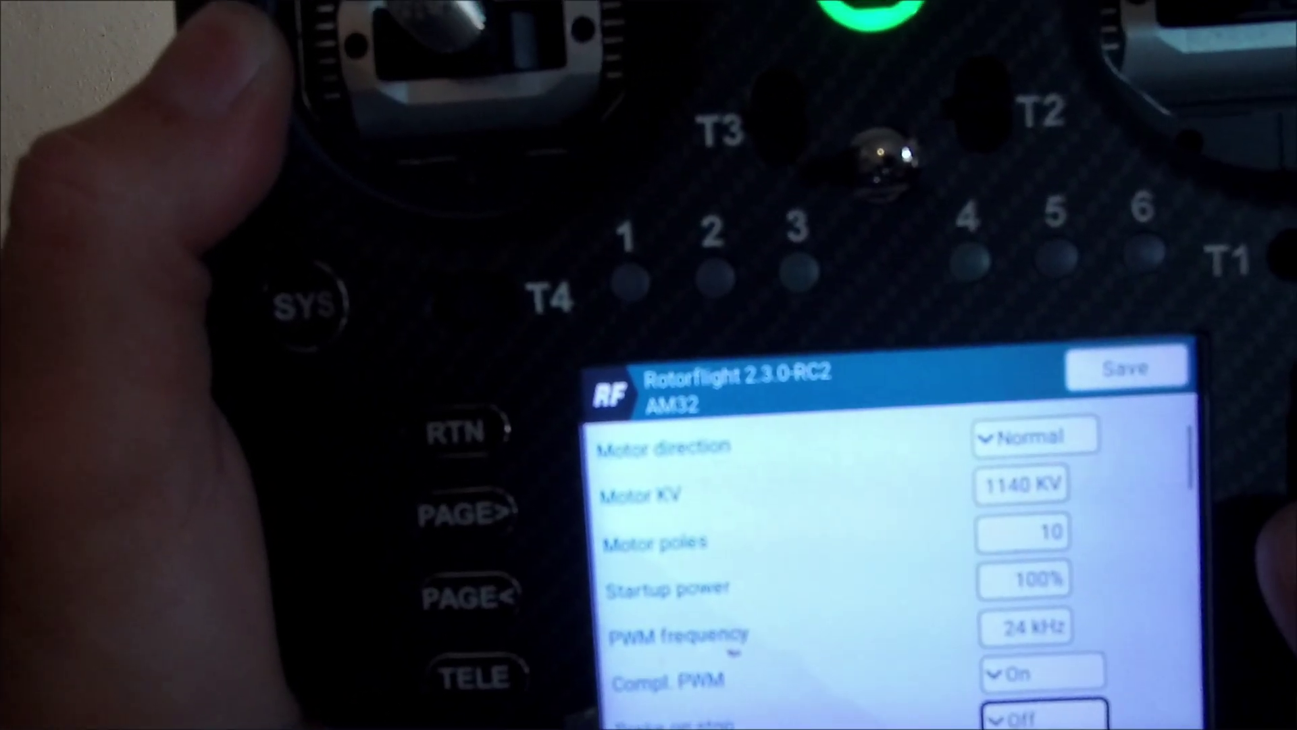
pyautogui.scroll(-1, 879, 574)
pyautogui.scroll(-1, 878, 575)
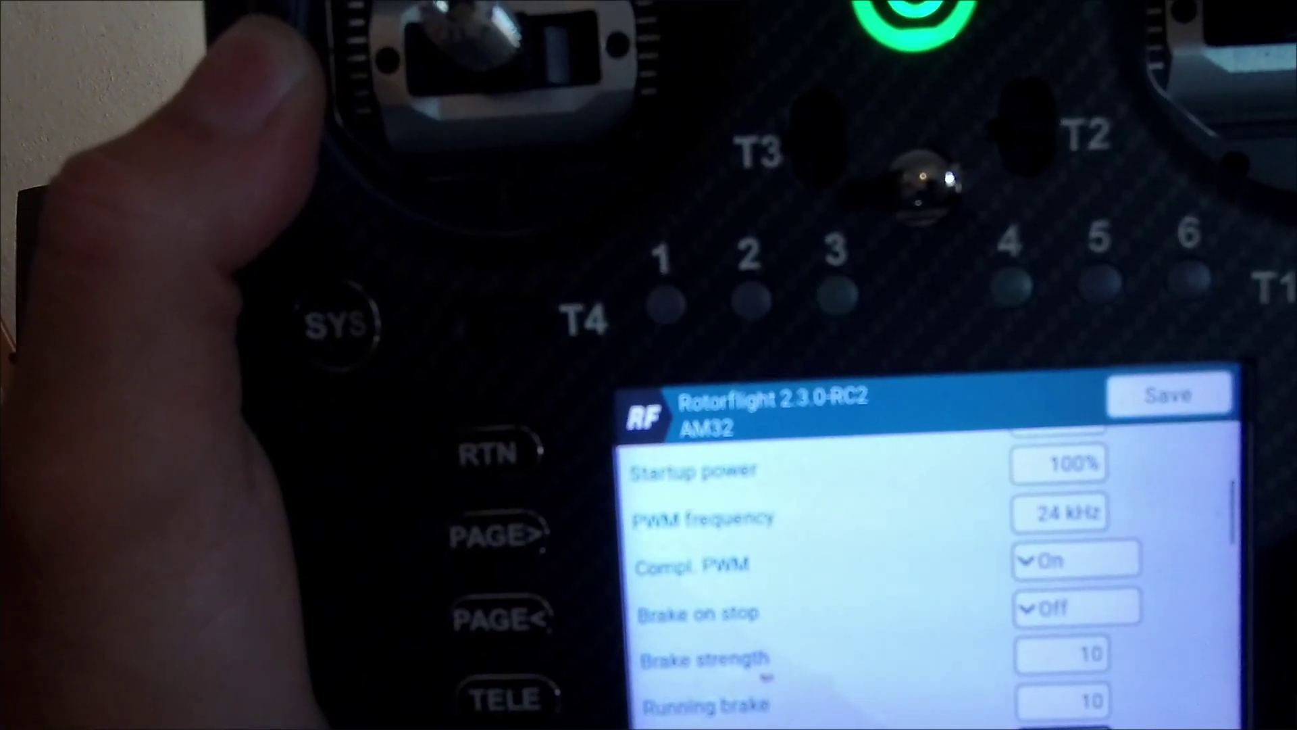
pyautogui.scroll(-5, 879, 575)
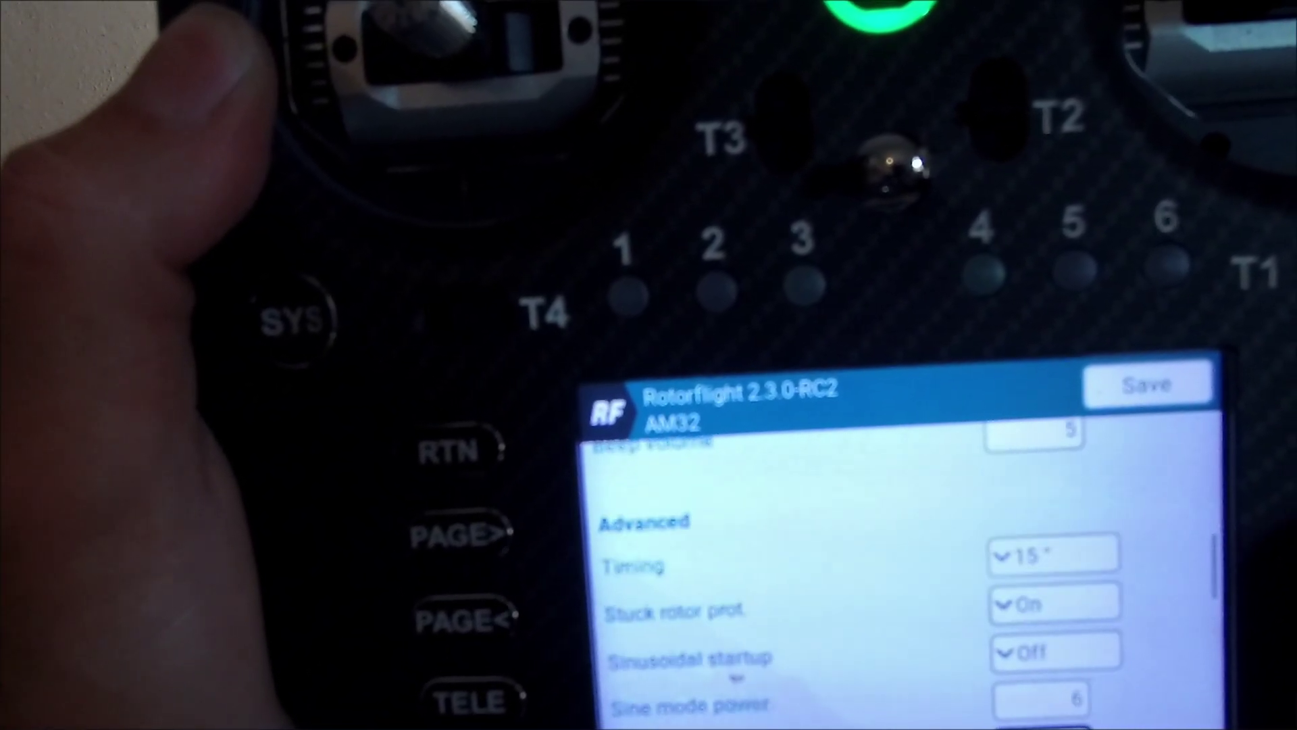
pyautogui.scroll(-5, 878, 574)
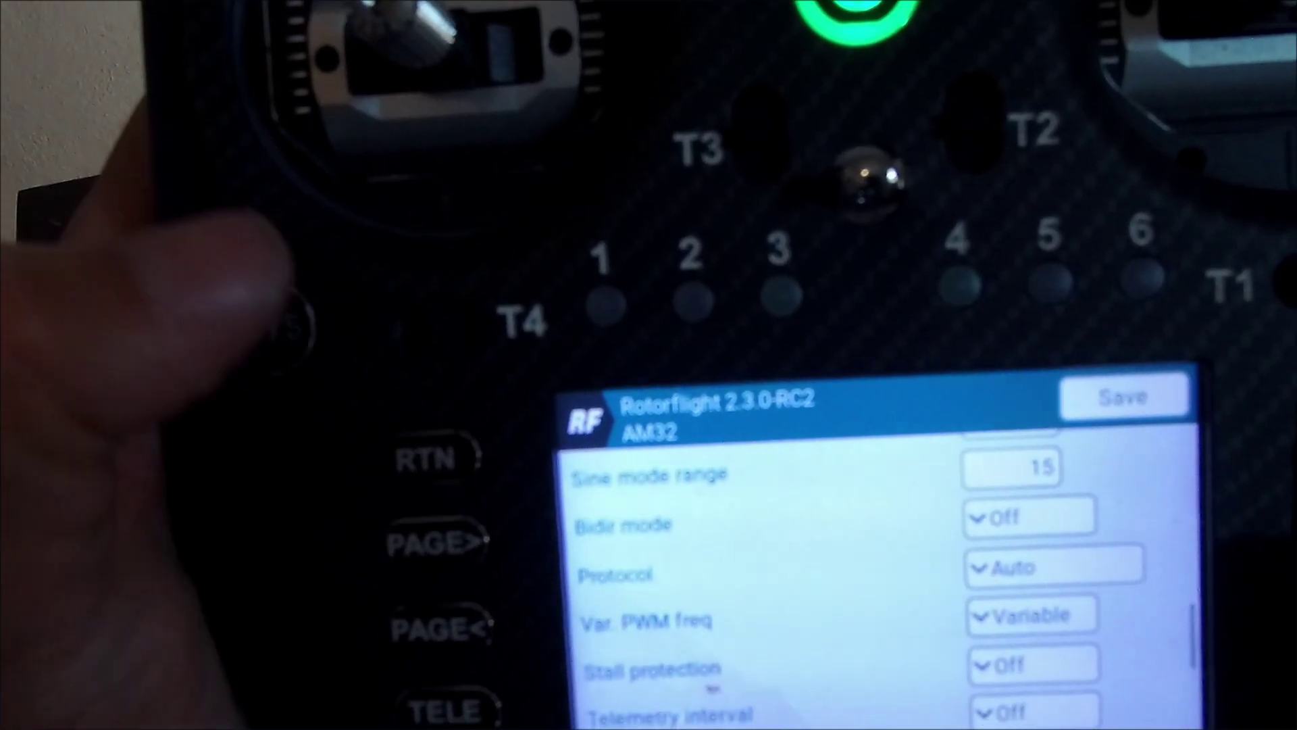
pyautogui.press('Escape')
pyautogui.press('Escape')
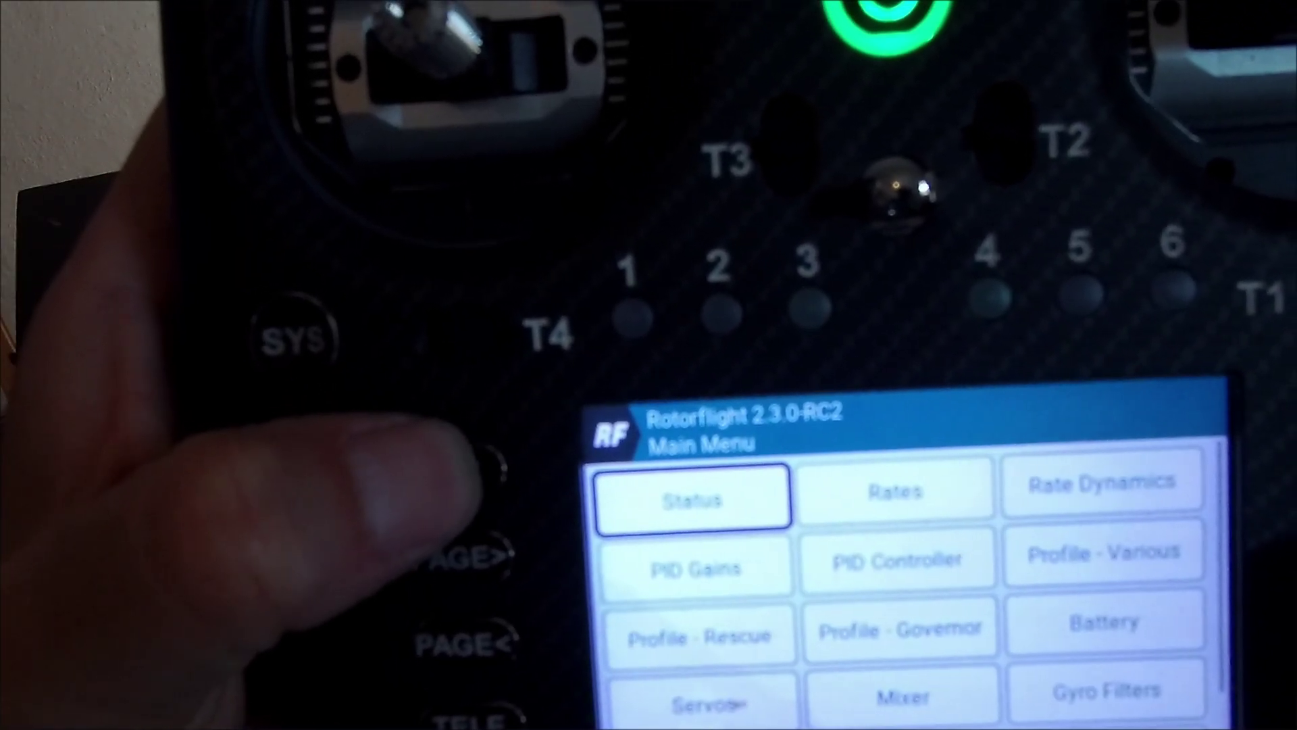
pyautogui.press('Escape')
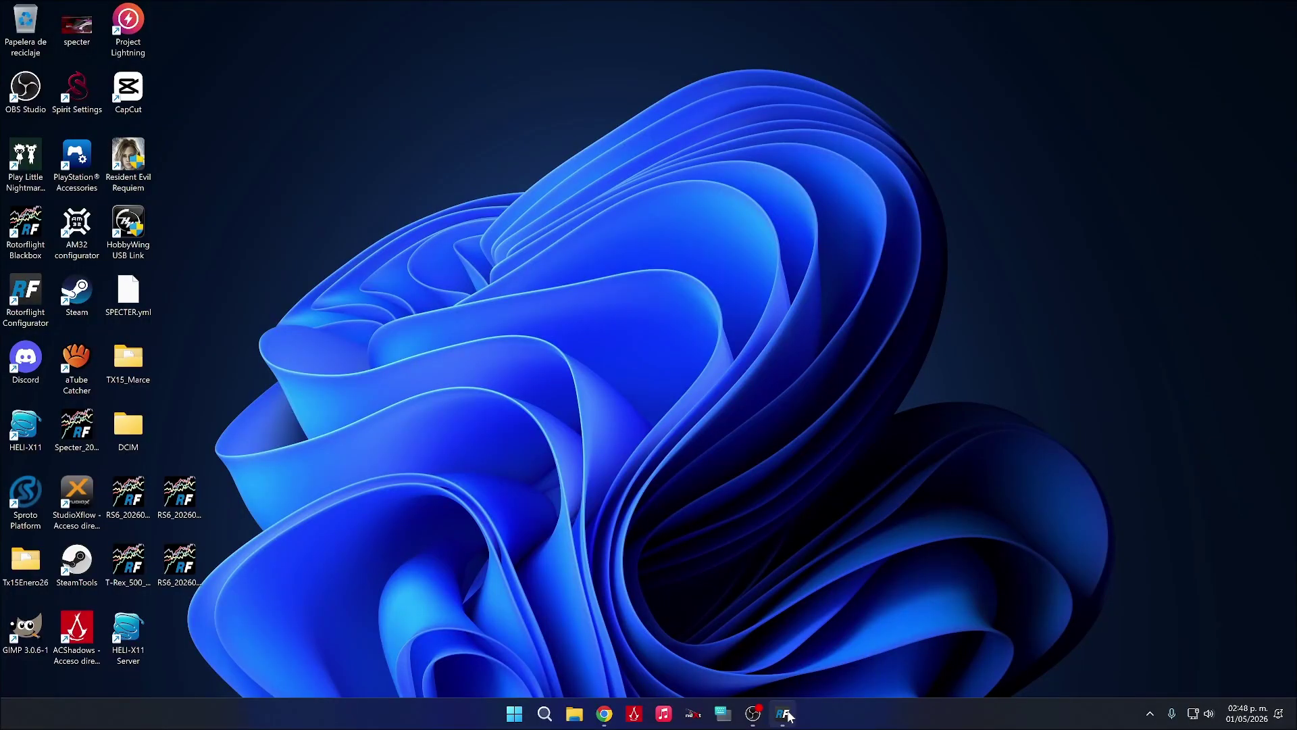
# In Rotorflight Configurator, set the governor's Handover Throttle to 10% and Spooldown Time to 3.0 s, and save with a reboot
pyautogui.click(783, 715)
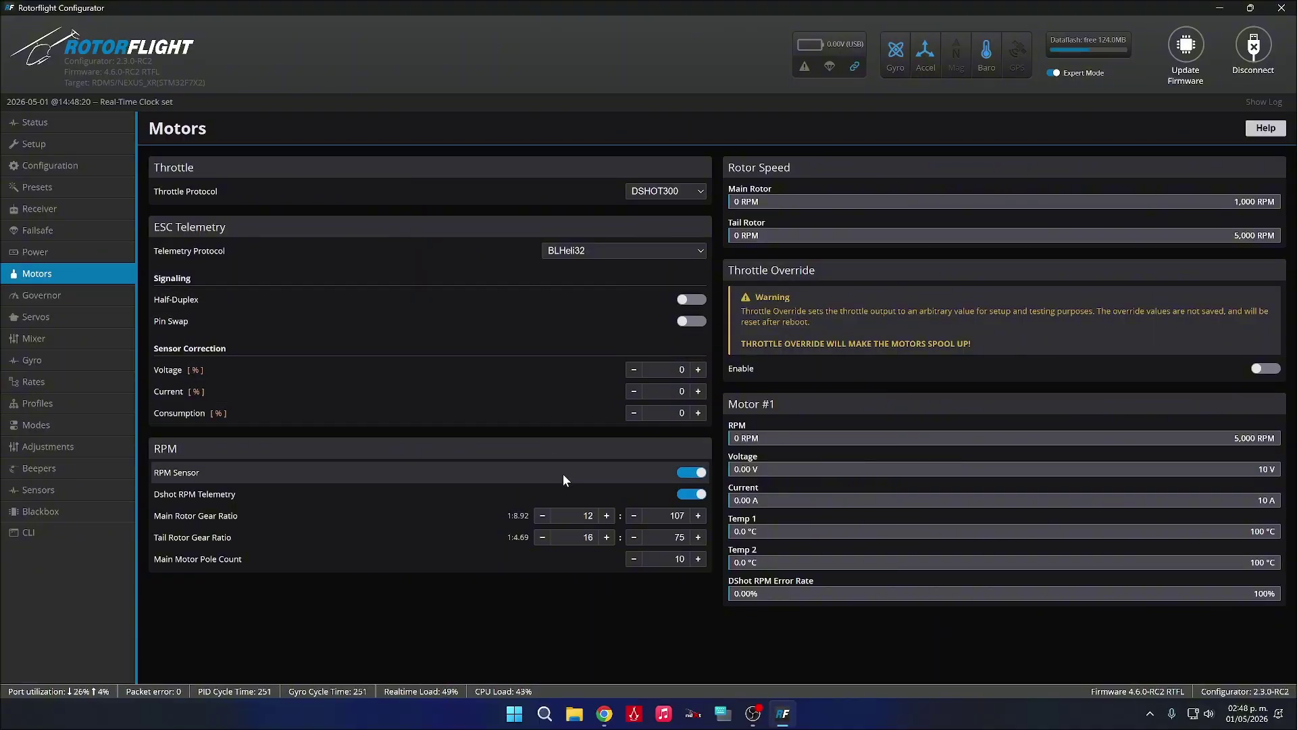
pyautogui.moveTo(564, 516)
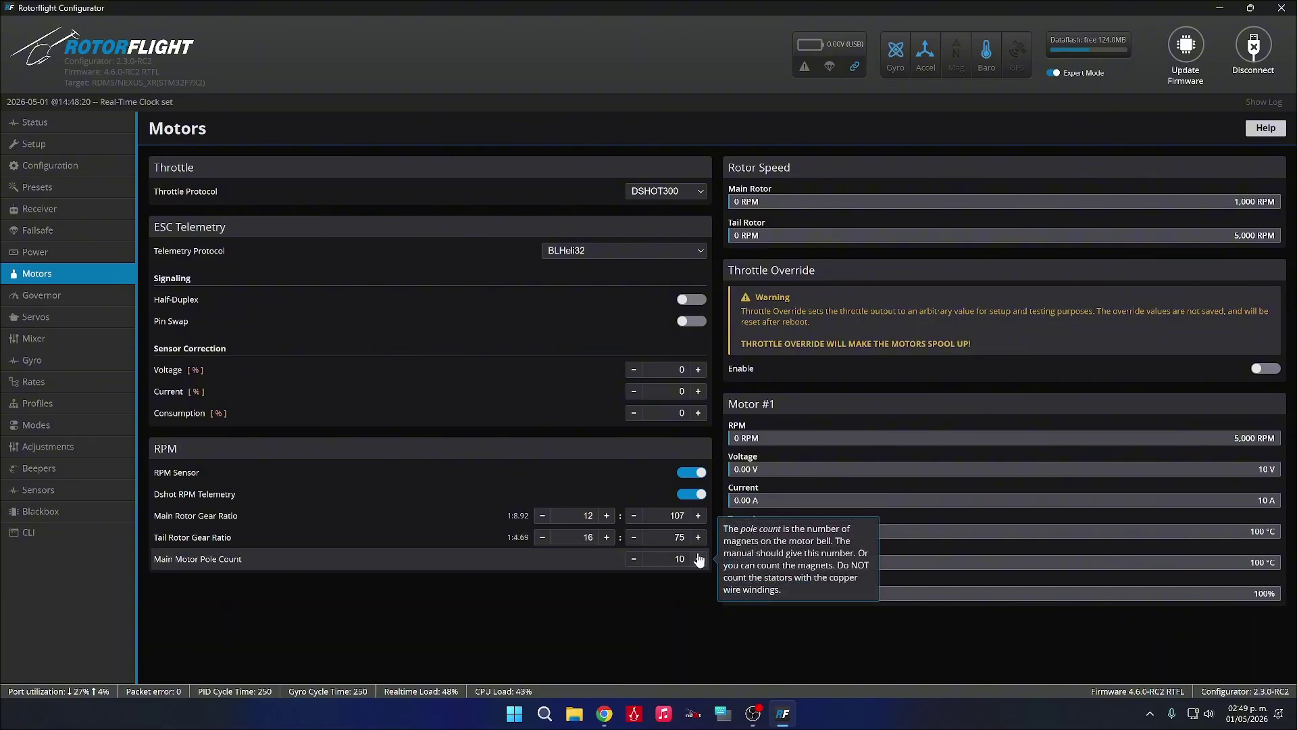
pyautogui.click(91, 294)
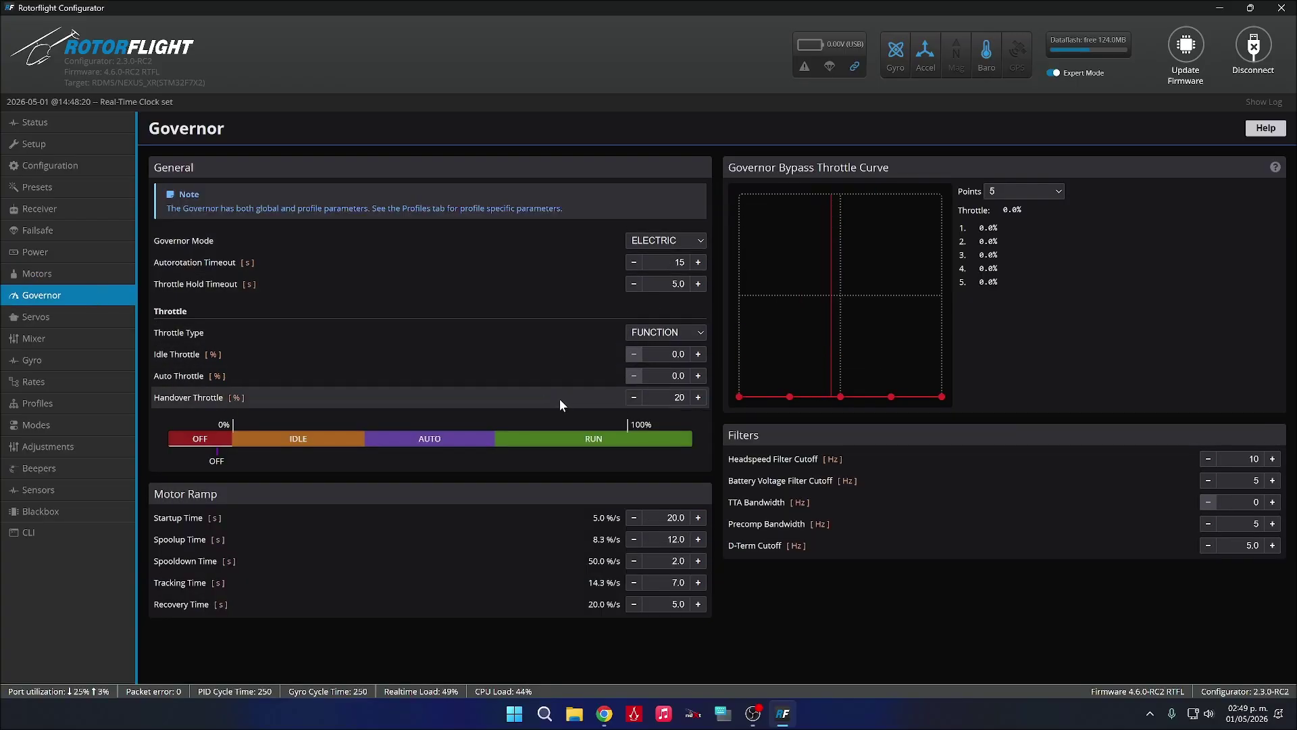
pyautogui.click(634, 398)
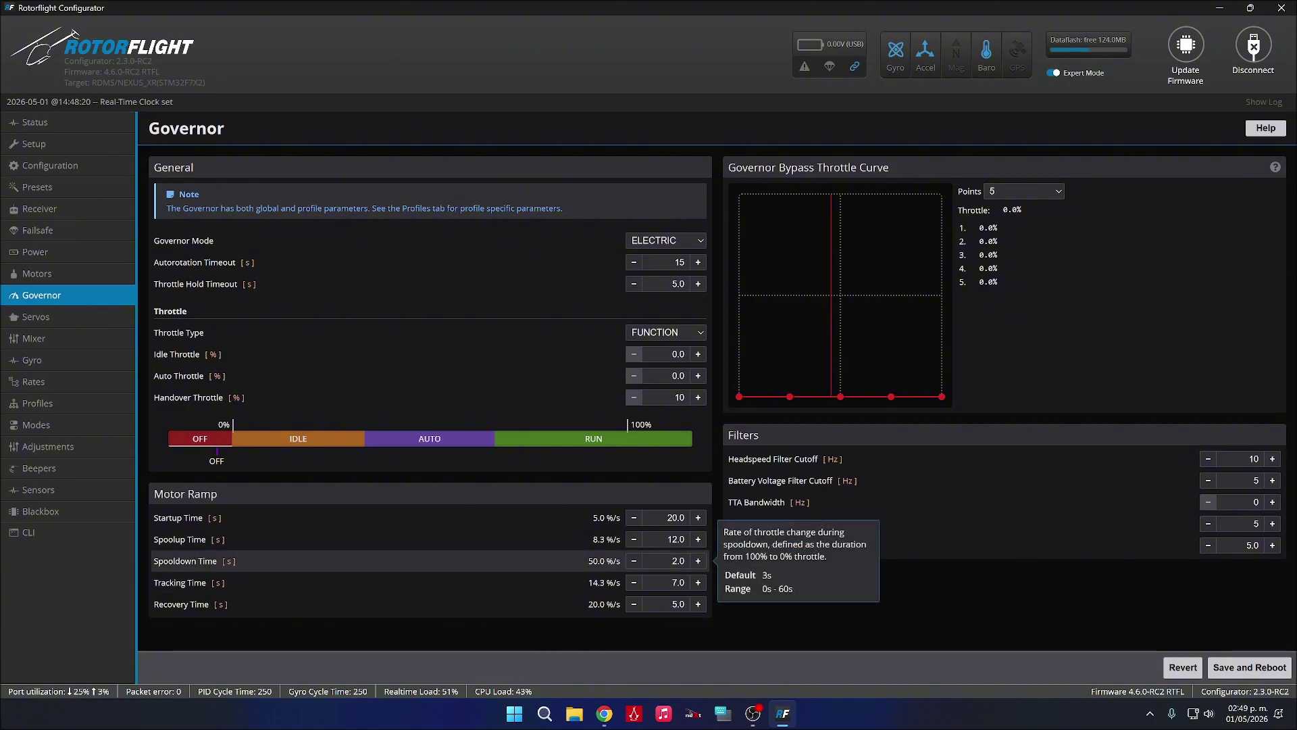
pyautogui.doubleClick(698, 561)
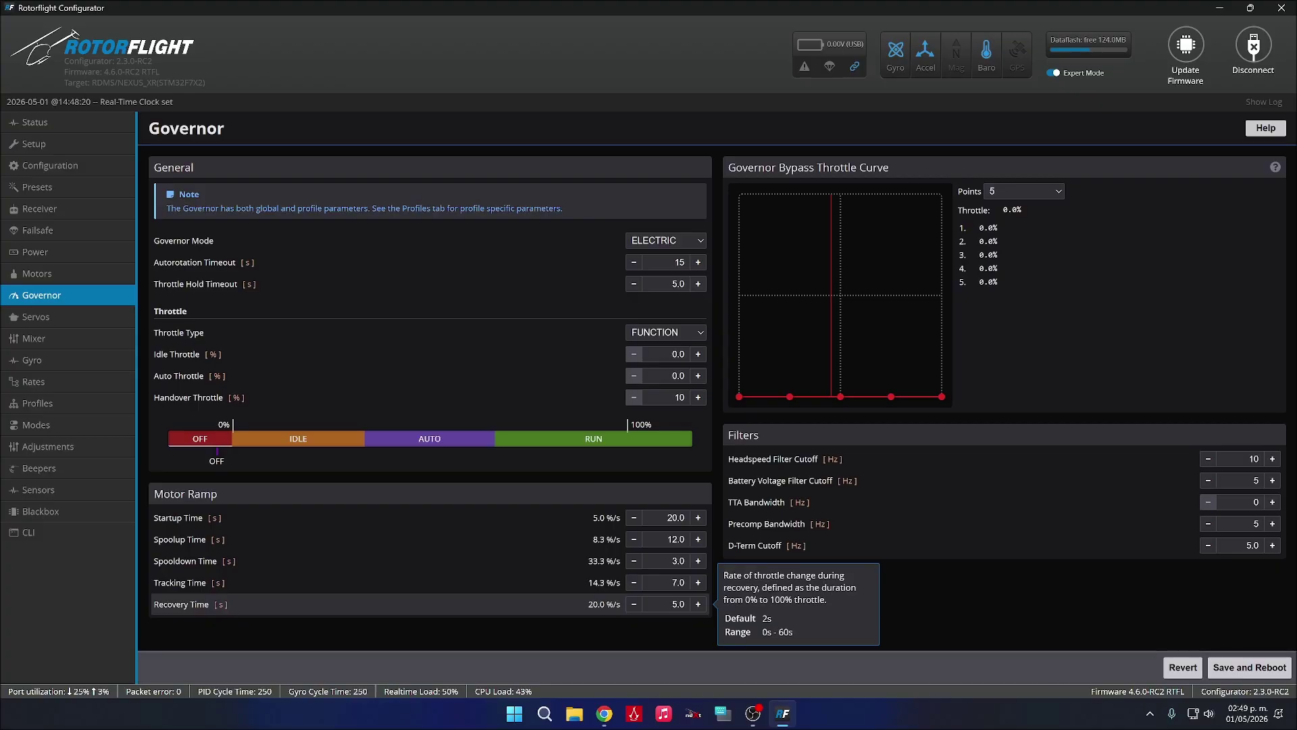
pyautogui.click(1233, 671)
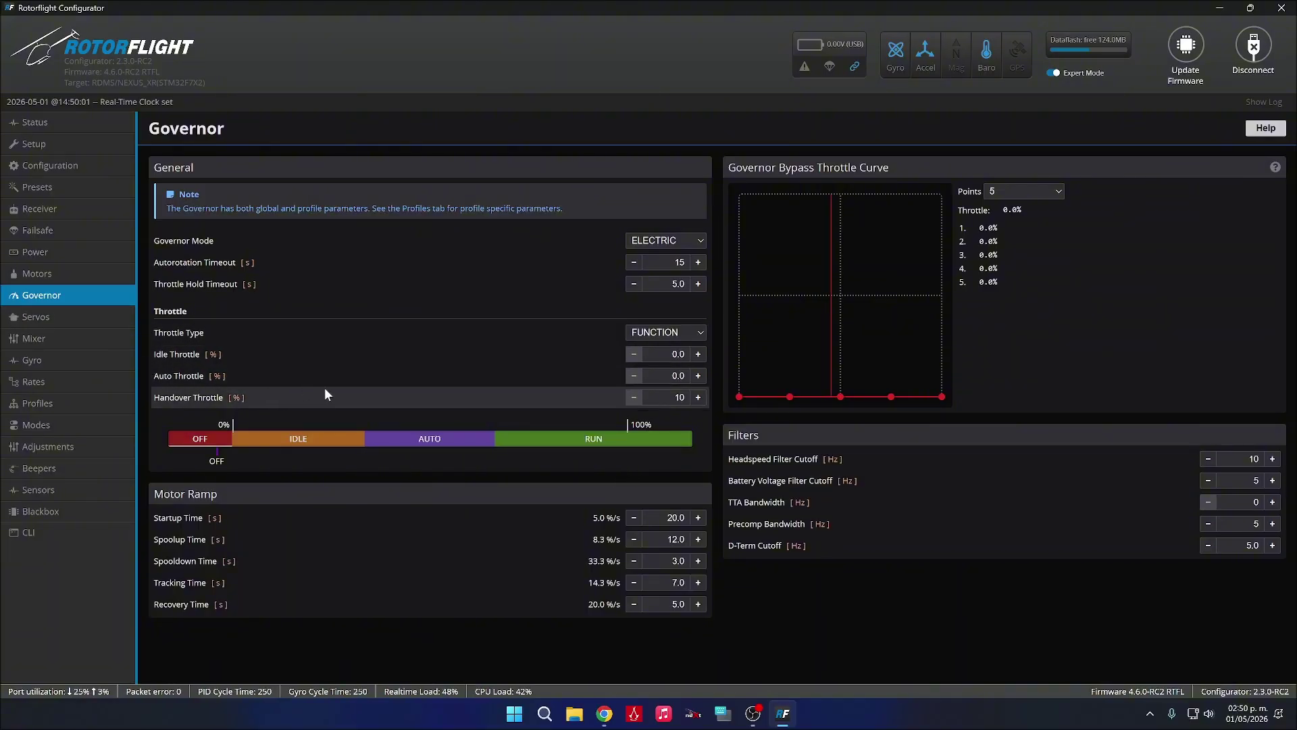
# Compare the governor Full Headspeed in Profiles #1, #2 and #3, and return to Profile #1
pyautogui.click(78, 403)
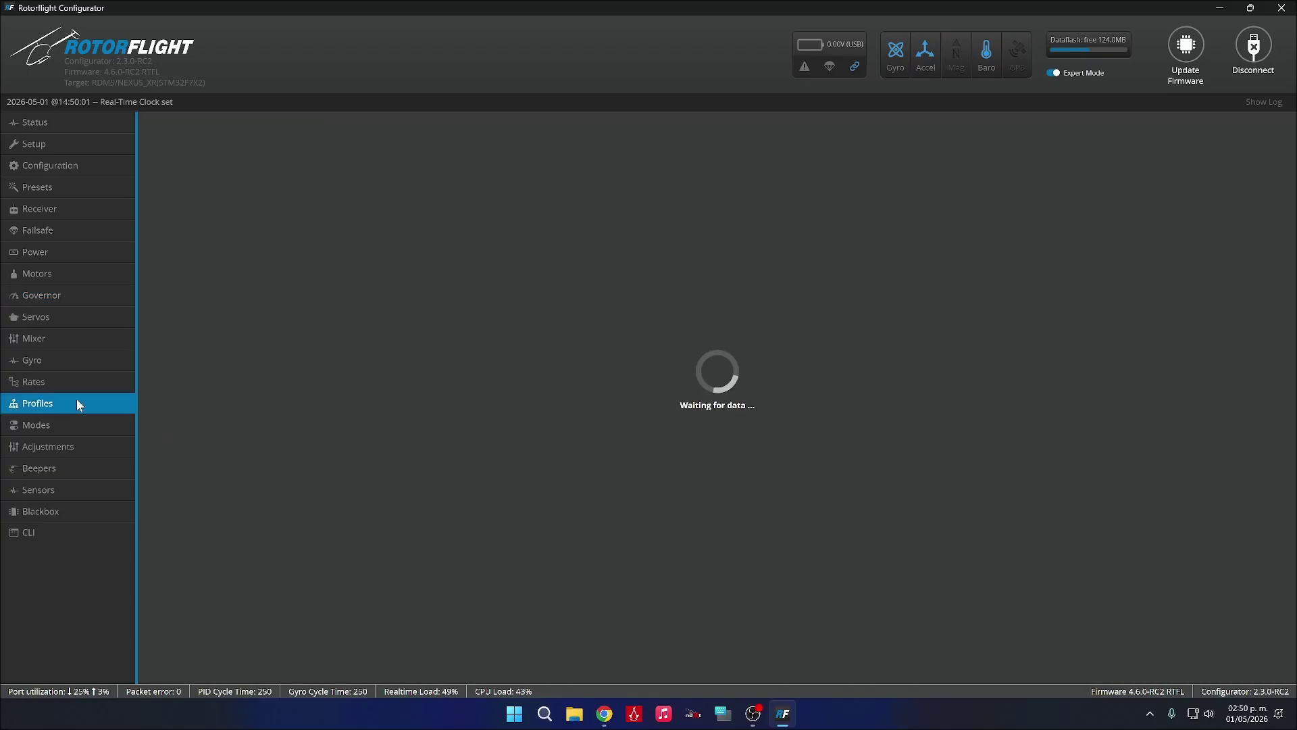
pyautogui.scroll(-3, 609, 458)
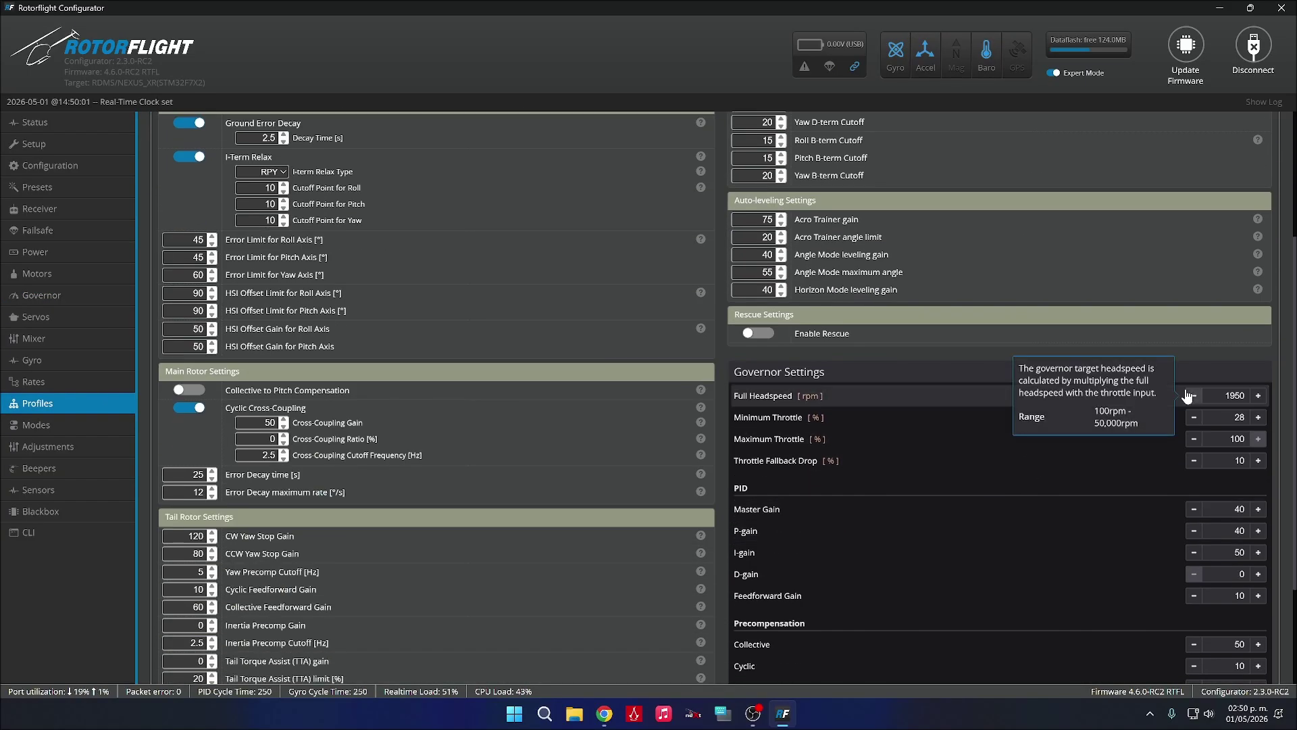
pyautogui.scroll(3, 1175, 402)
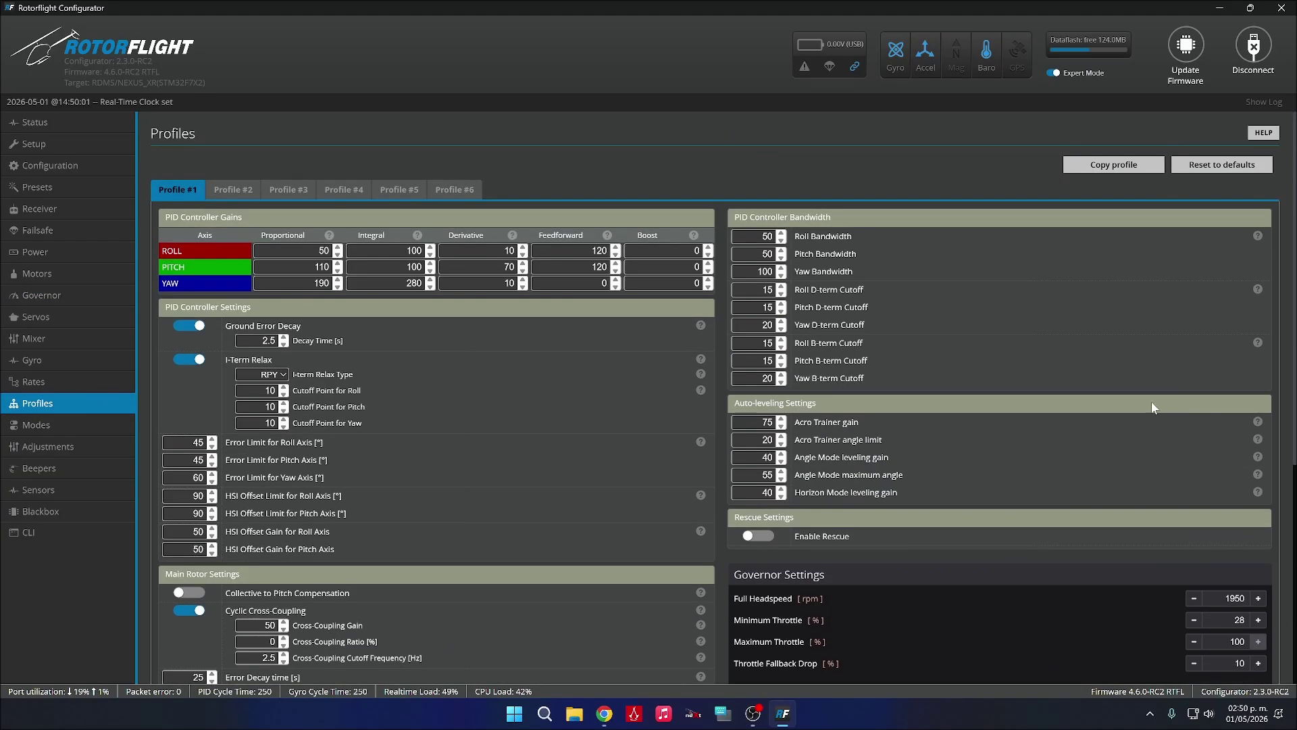
pyautogui.click(227, 193)
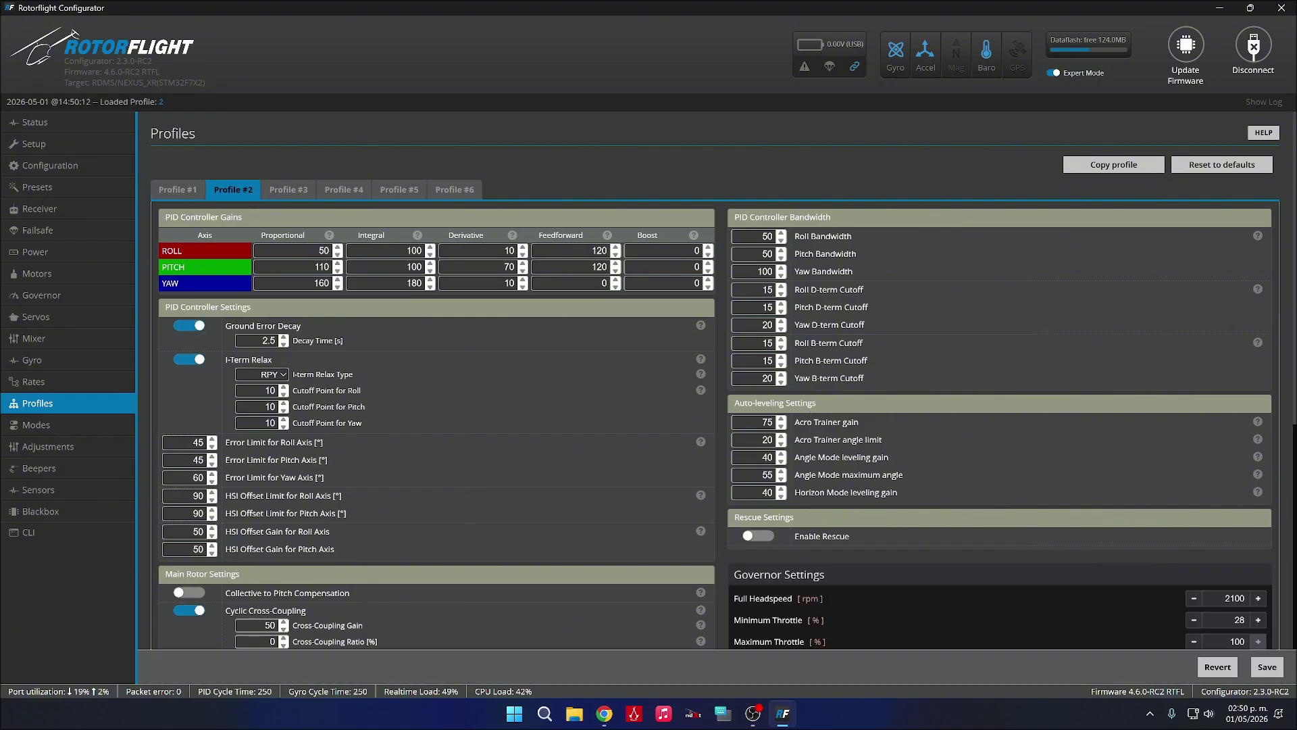
pyautogui.click(294, 192)
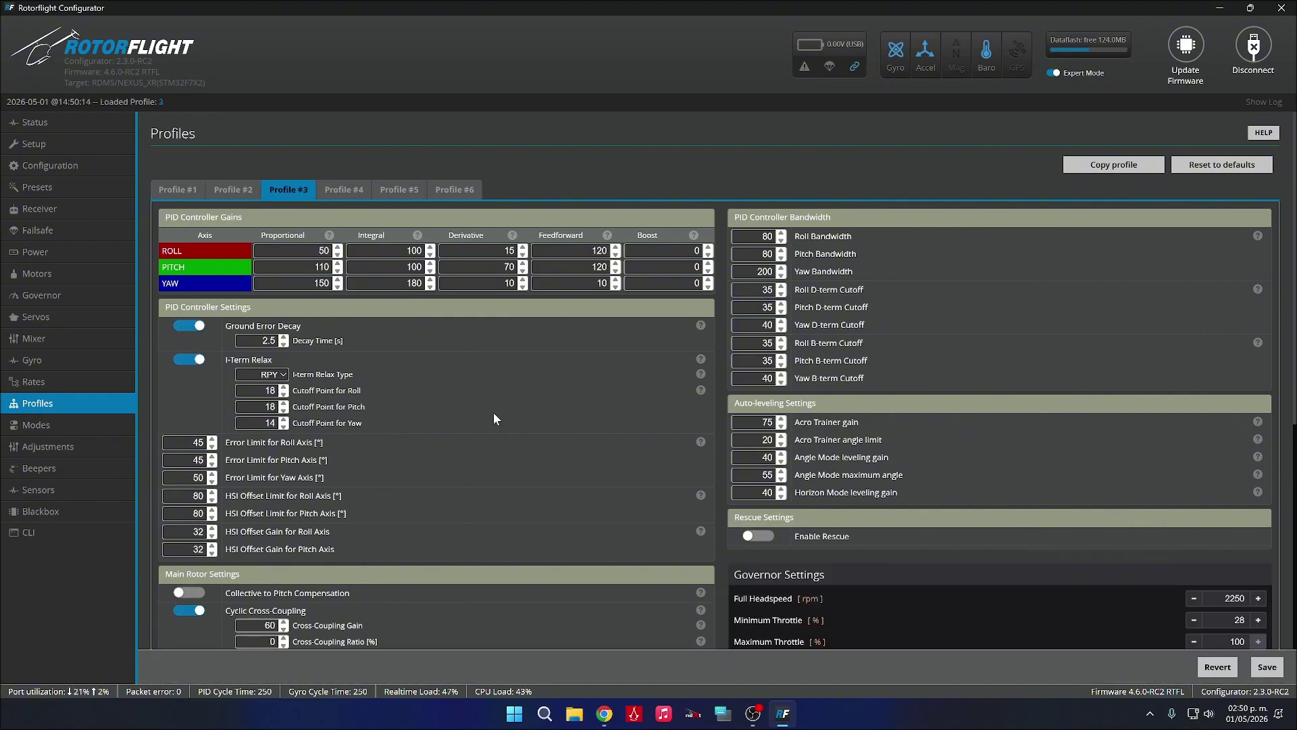
pyautogui.click(195, 194)
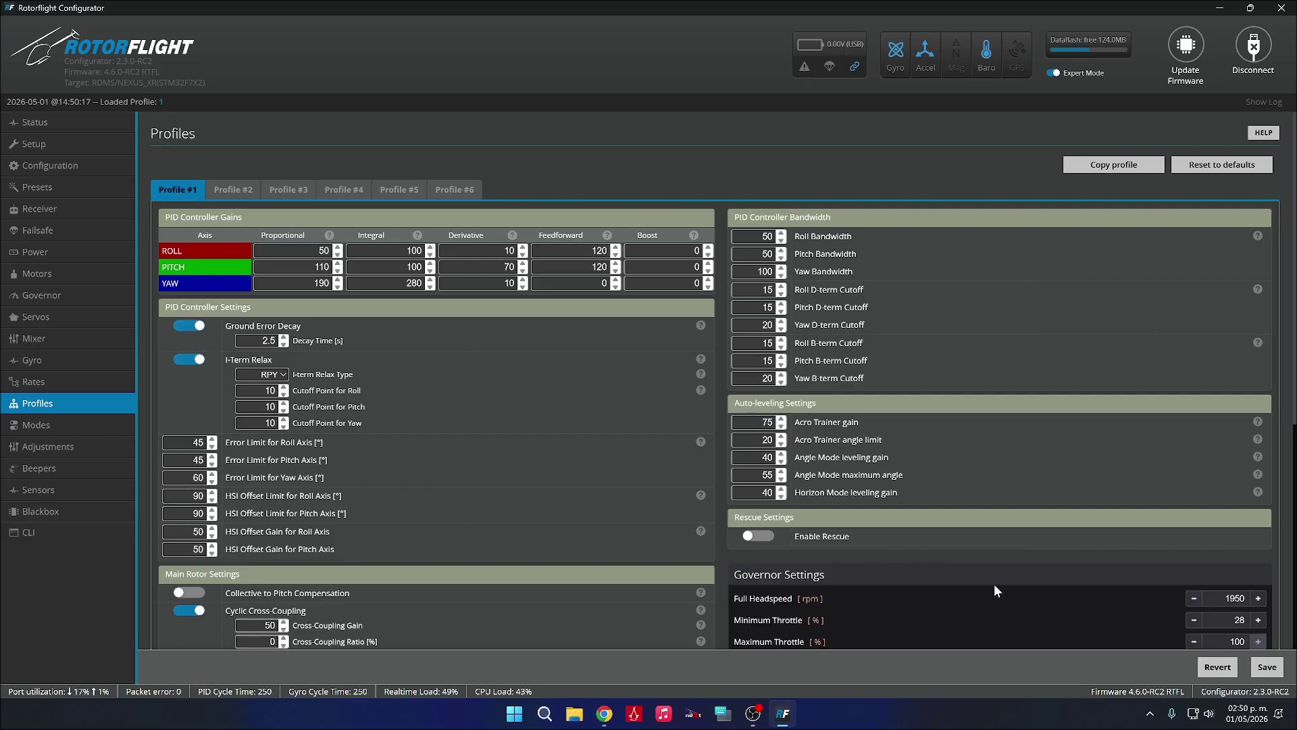
# Review Profile #1's Governor Settings, including the headspeed, throttle limits, PID, Precompensation and Behaviour options
pyautogui.scroll(-3, 995, 584)
pyautogui.scroll(-3, 997, 573)
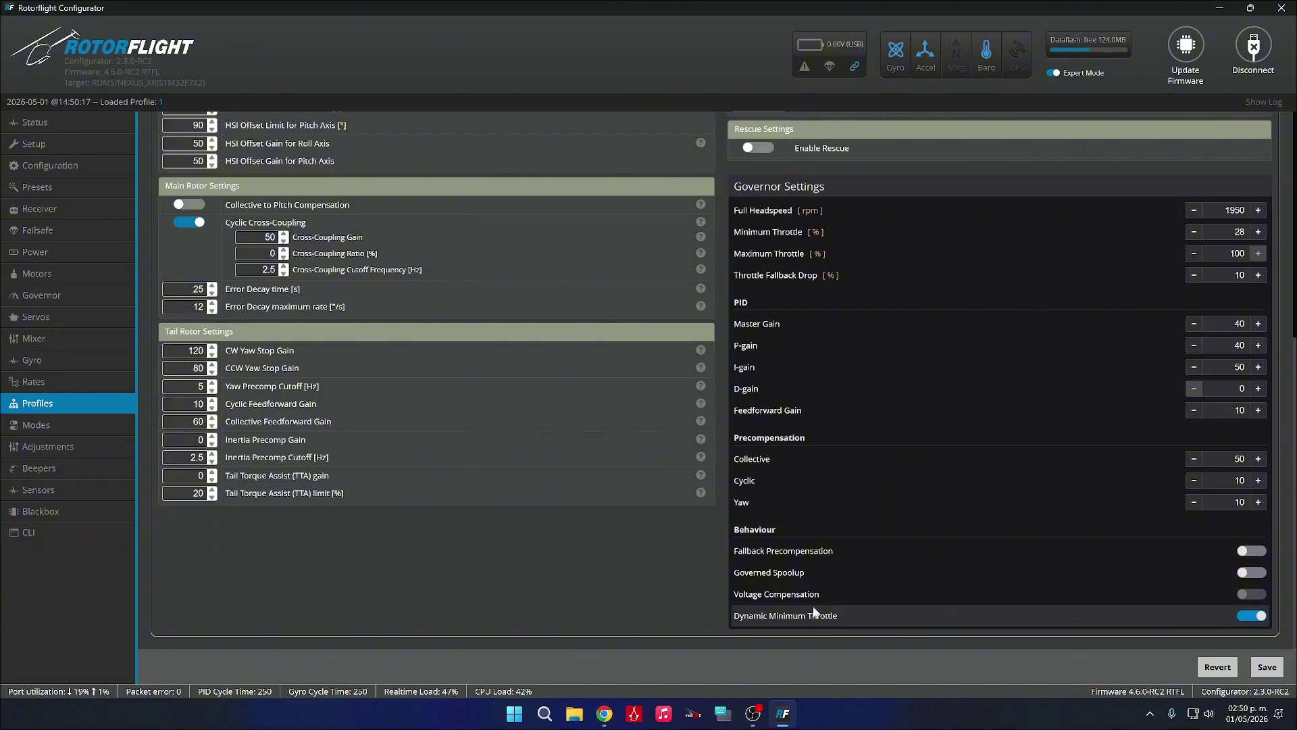
pyautogui.scroll(1, 997, 615)
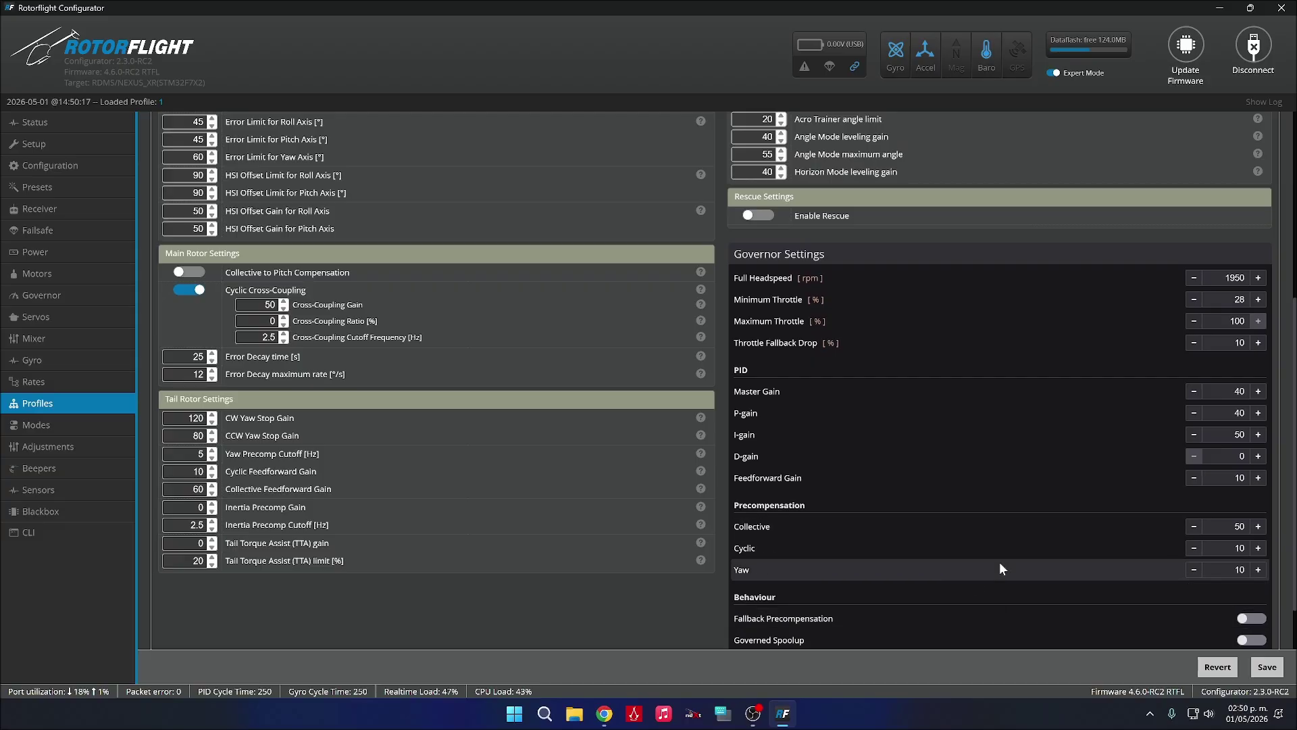
pyautogui.scroll(1, 632, 492)
pyautogui.scroll(2, 632, 498)
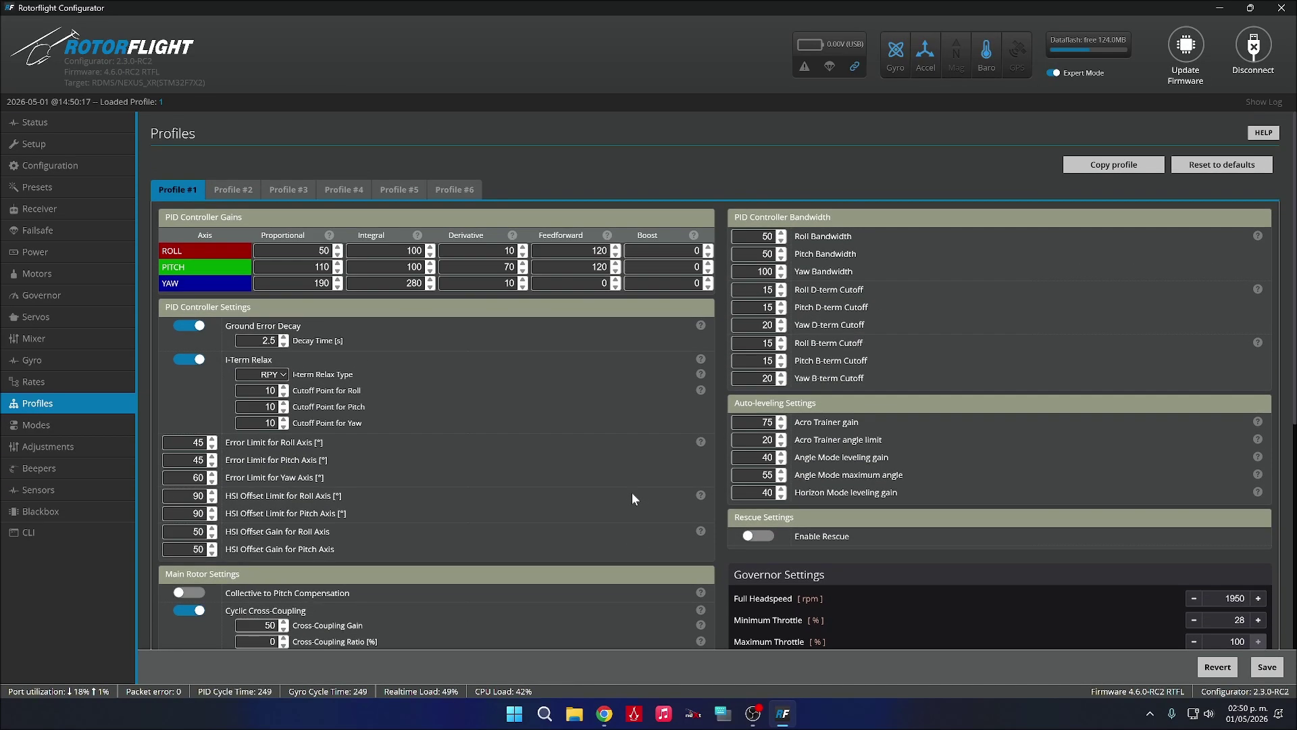
# Open the receiver configuration, saving the pending profile changes, and review the CRSF telemetry packet rate, packet ratio and sensors
pyautogui.click(90, 211)
pyautogui.click(522, 379)
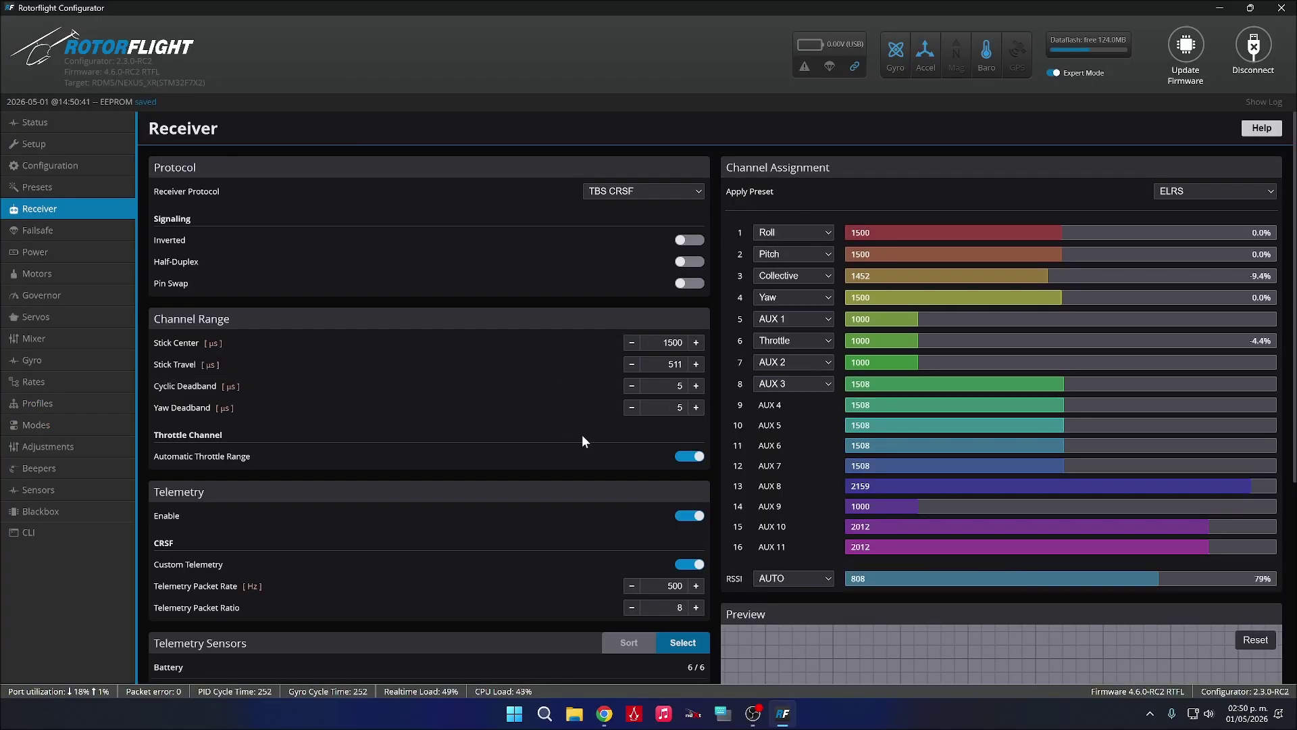
pyautogui.scroll(-3, 547, 475)
pyautogui.scroll(-2, 548, 475)
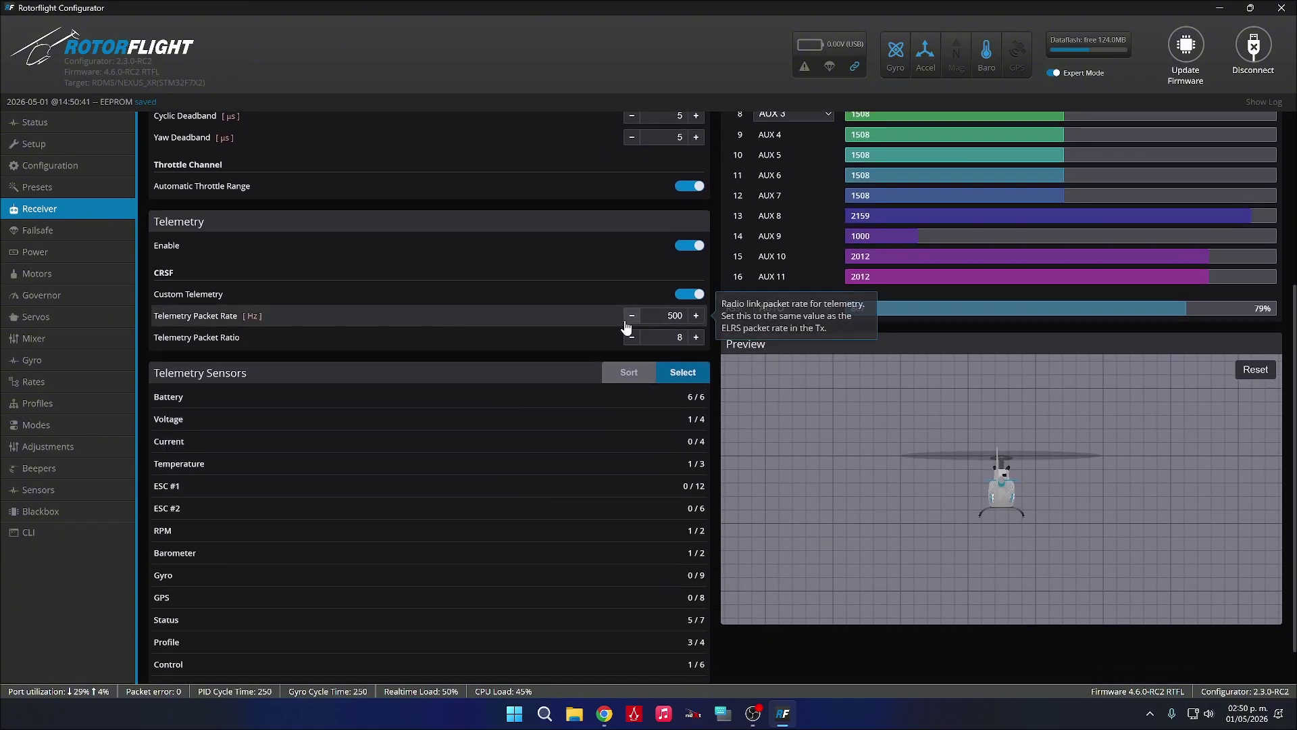
pyautogui.scroll(4, 463, 378)
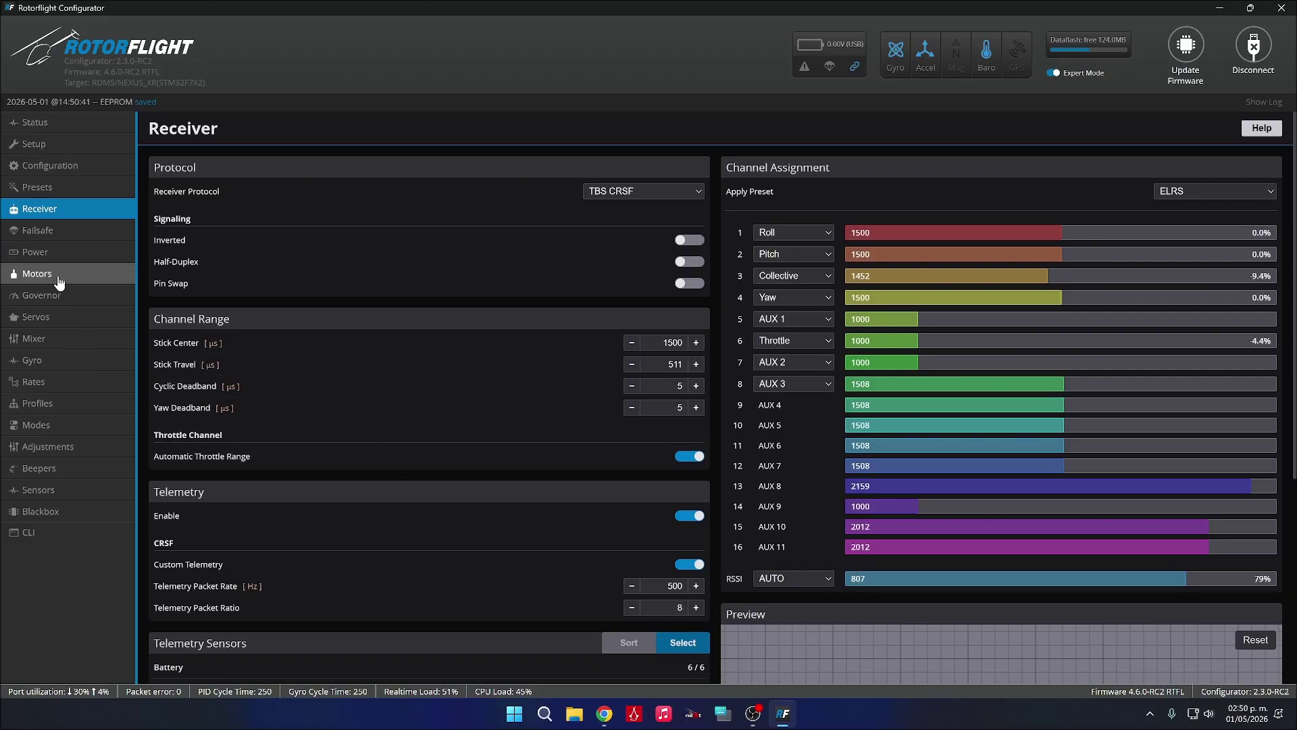
# Recheck the Power, Motors and Governor configuration, and open the flight controller's Status overview
pyautogui.click(56, 253)
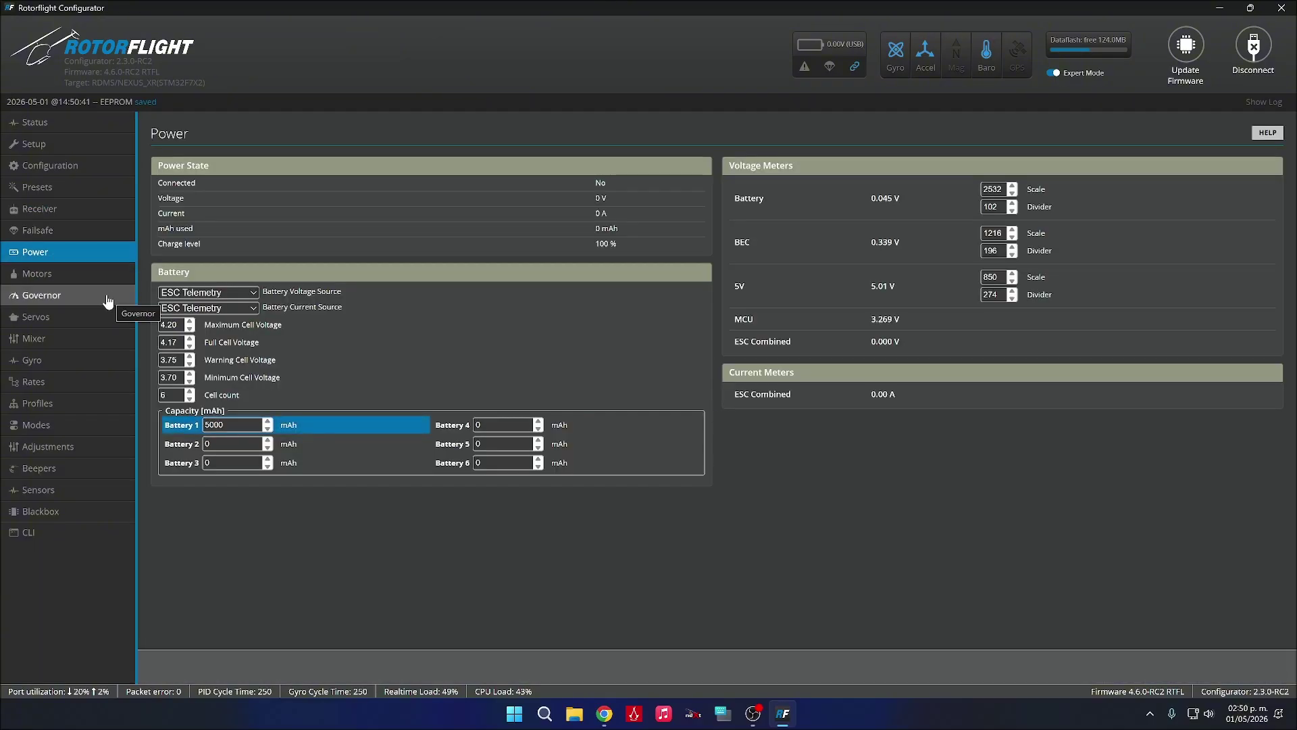
pyautogui.click(96, 277)
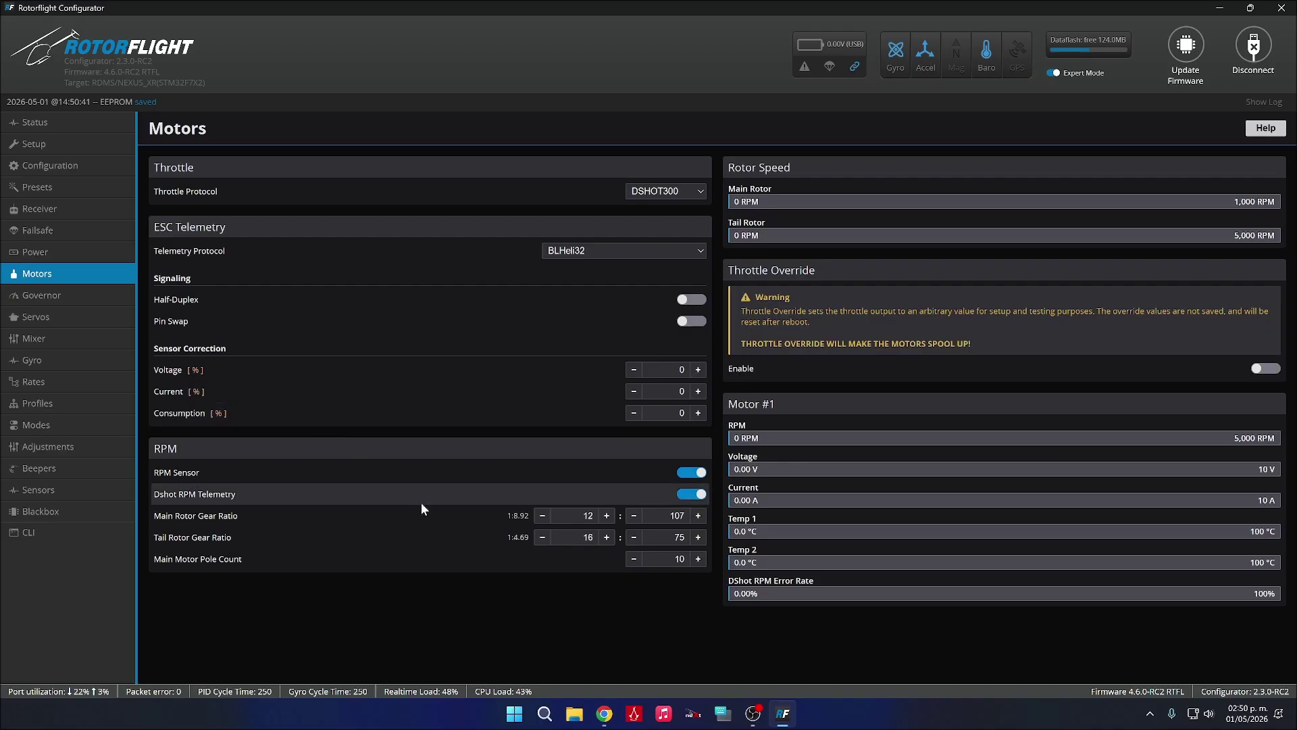
pyautogui.click(76, 302)
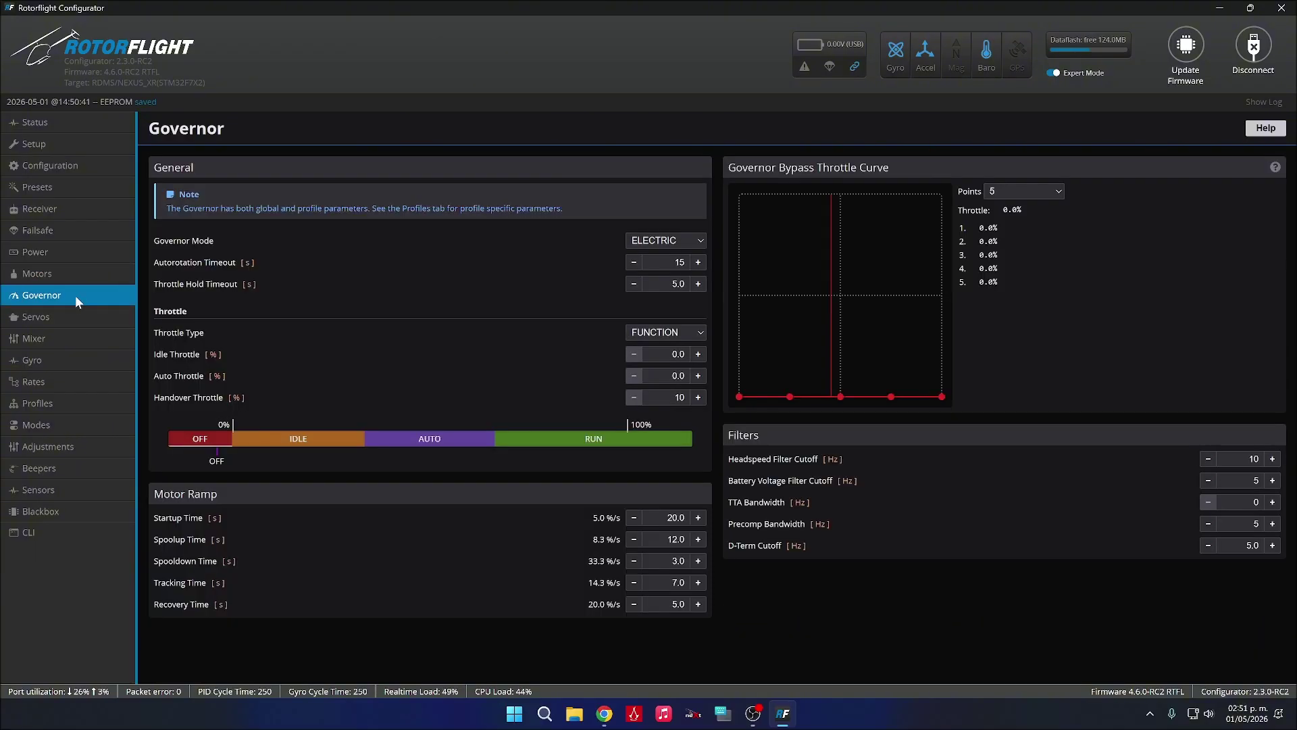
pyautogui.click(81, 128)
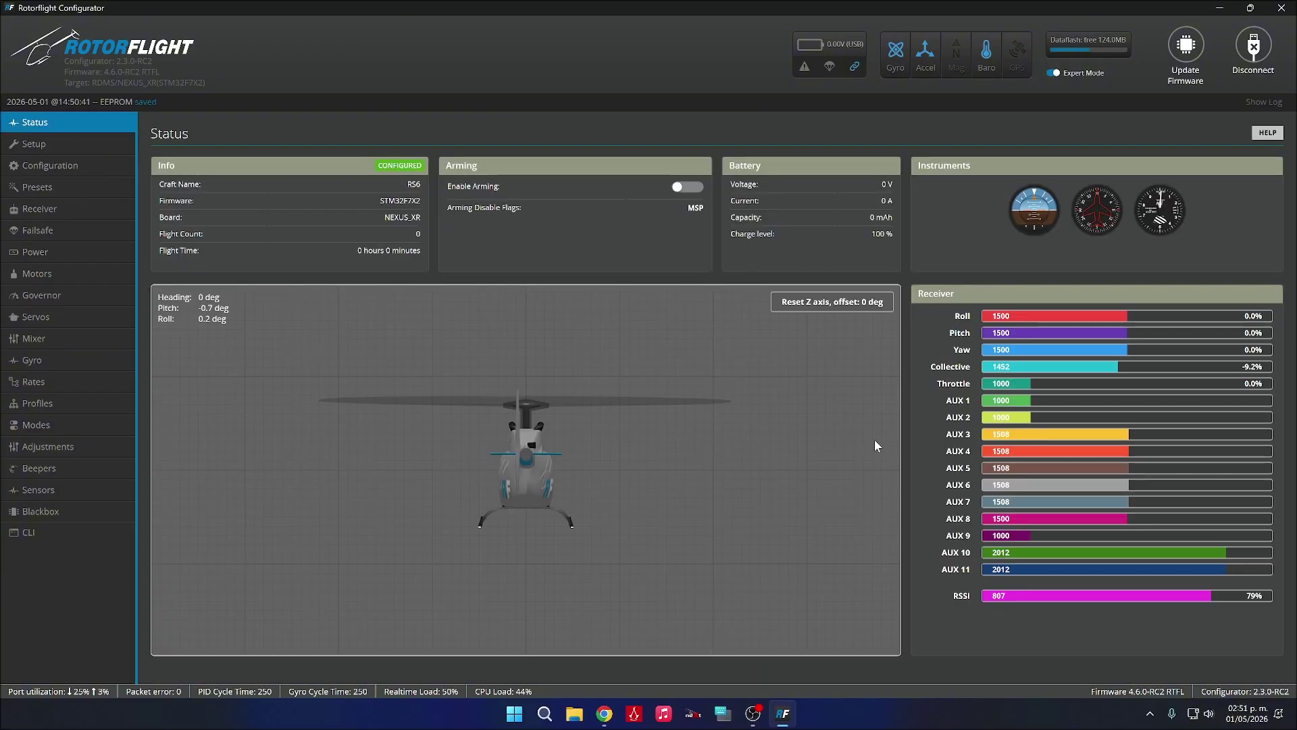